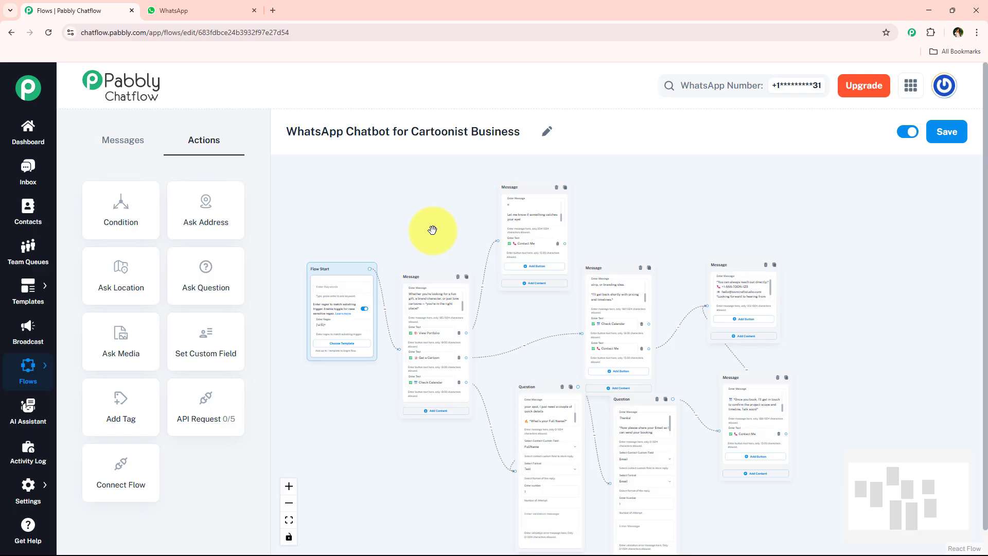
Step: Review the WhatsApp Chatbot for Cartoonist Business flow's title and its Flow Start block
drag(524, 132, 284, 151)
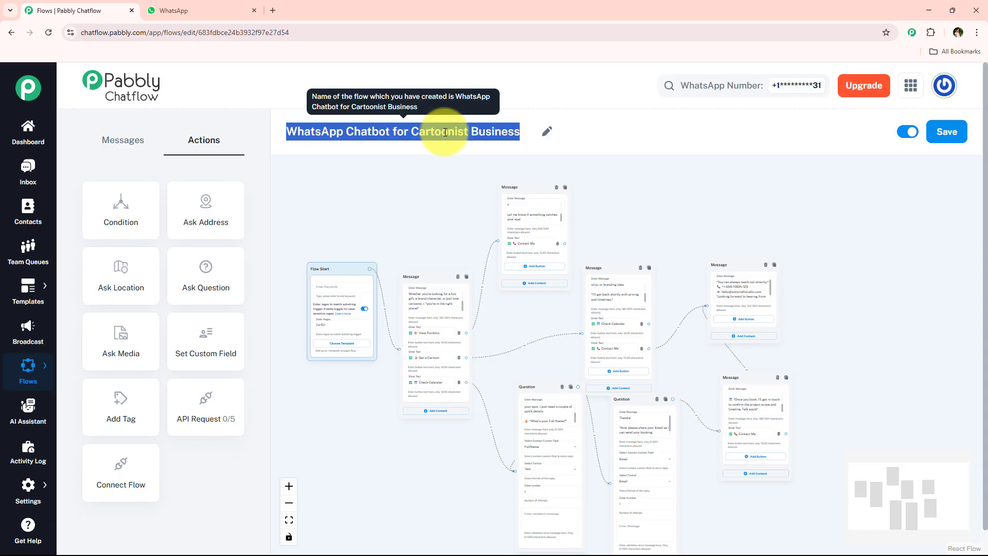
click(370, 214)
scroll(469, 243, up, 5)
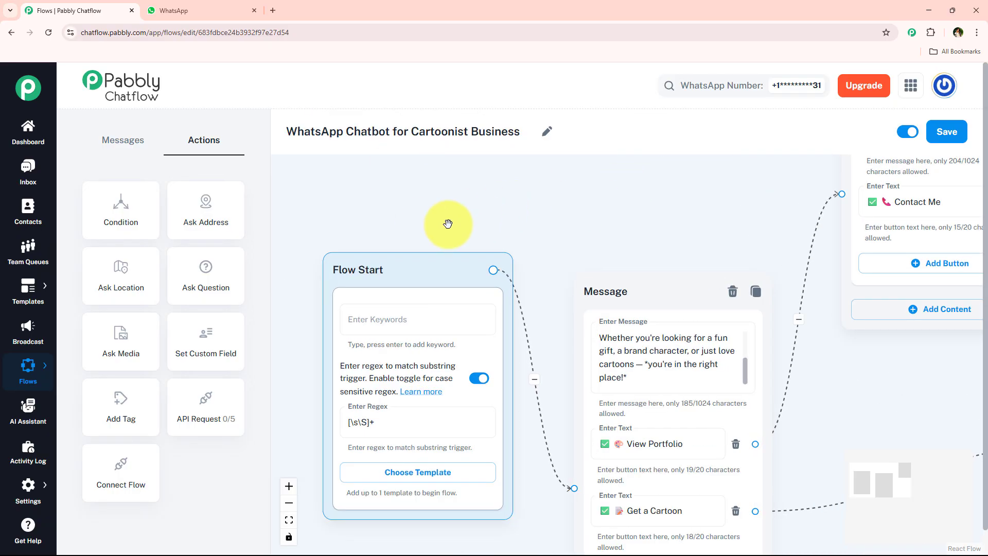
Step: Switch to WhatsApp Web and send Hey to the Pabbly ChatFlow chat to trigger the bot
click(221, 10)
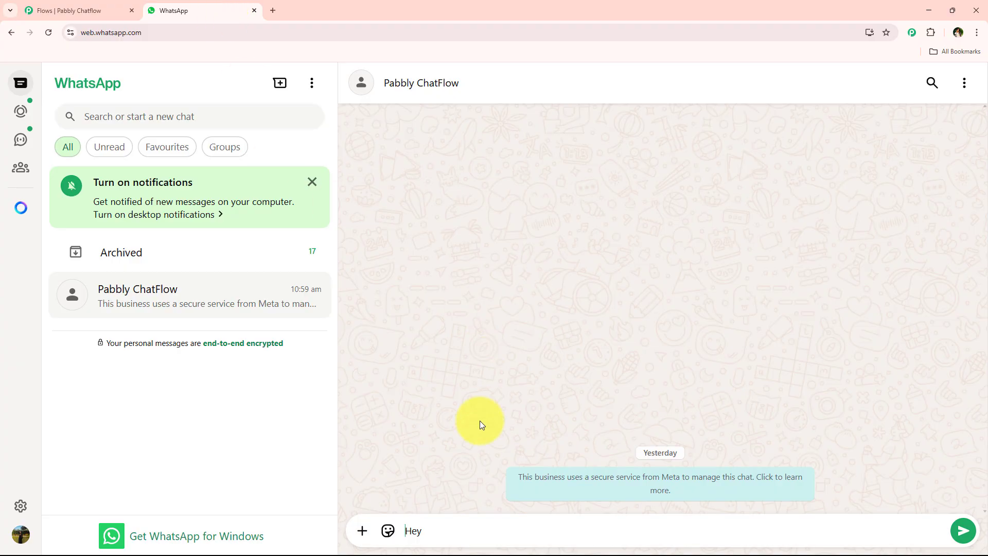
key(Return)
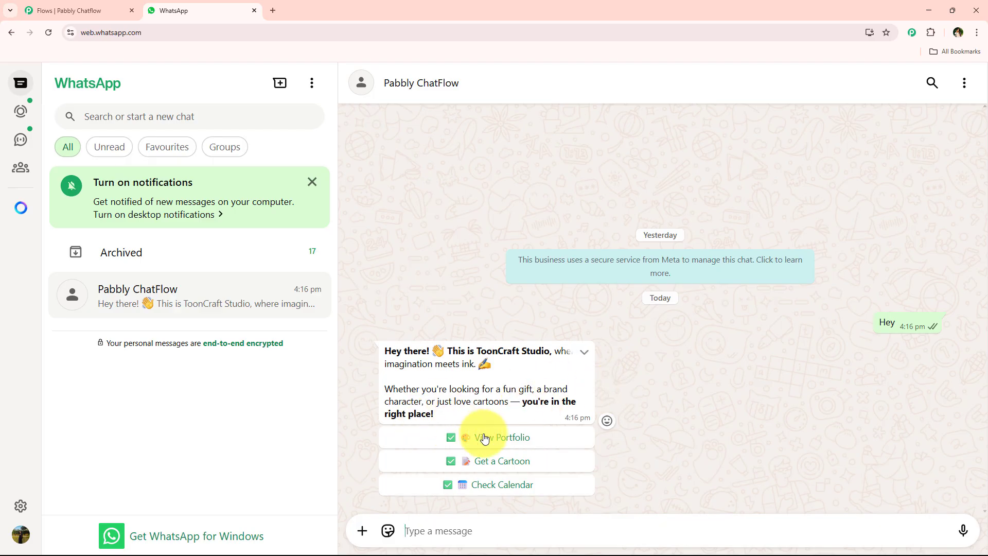
Step: Test the welcome message's View Portfolio, Get a Cartoon and Check Calendar buttons in the chat
click(568, 443)
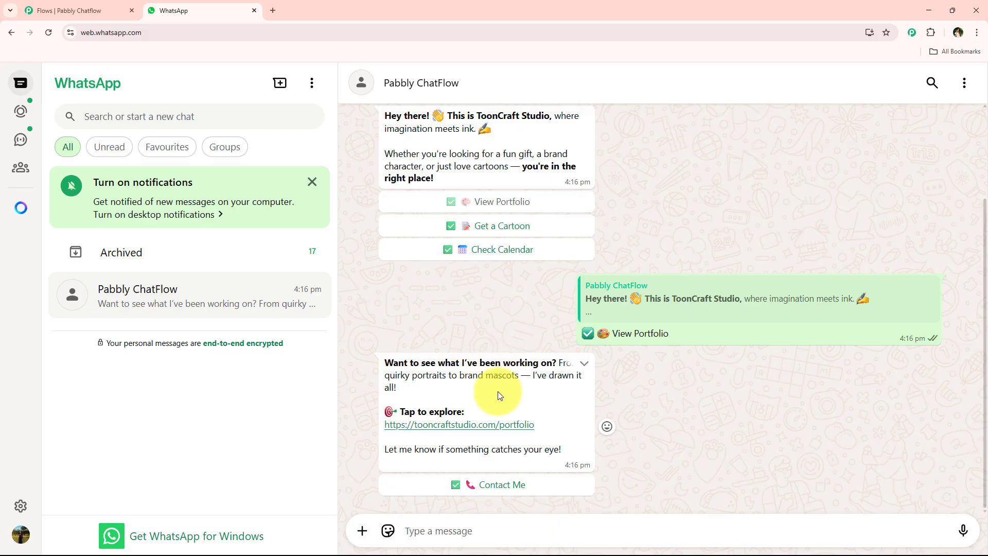
click(474, 224)
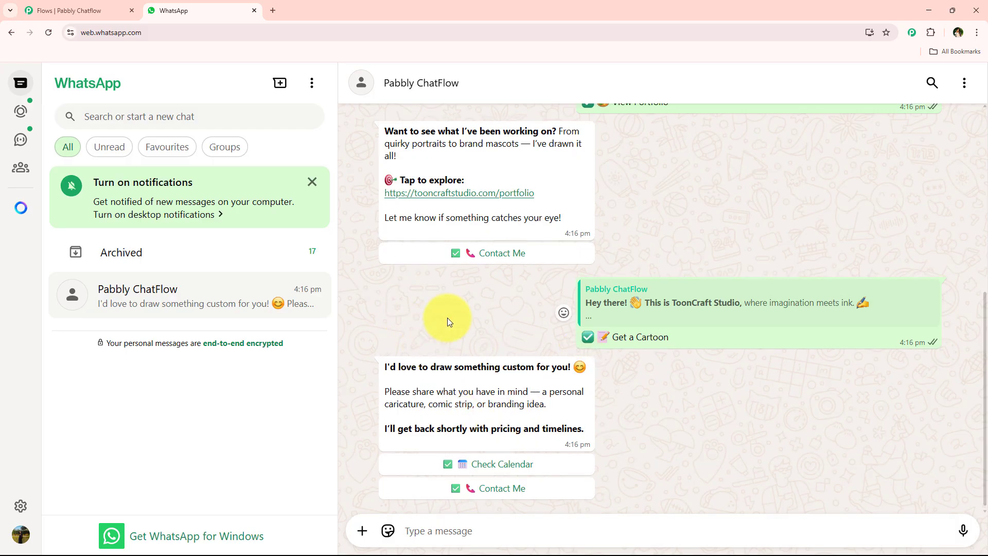
scroll(447, 319, up, 4)
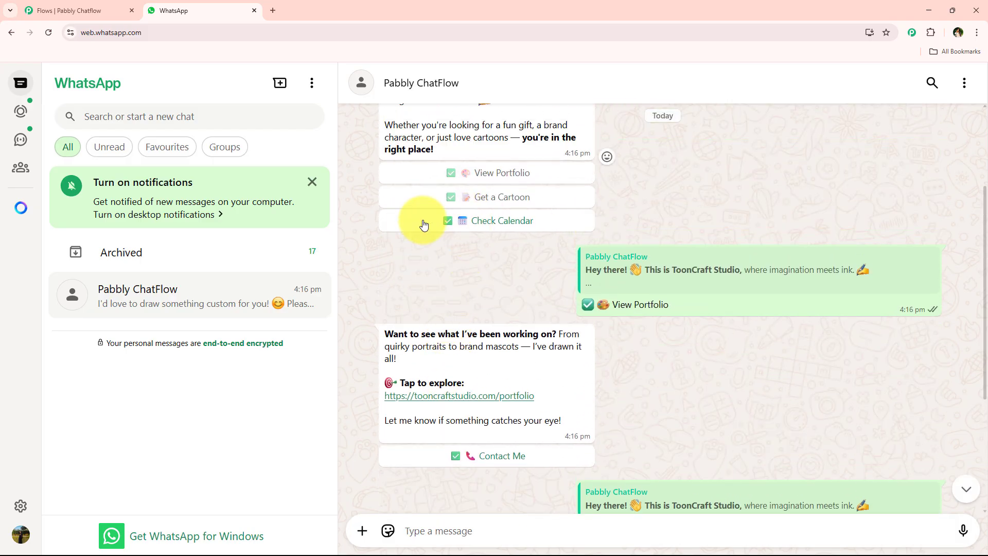
click(569, 220)
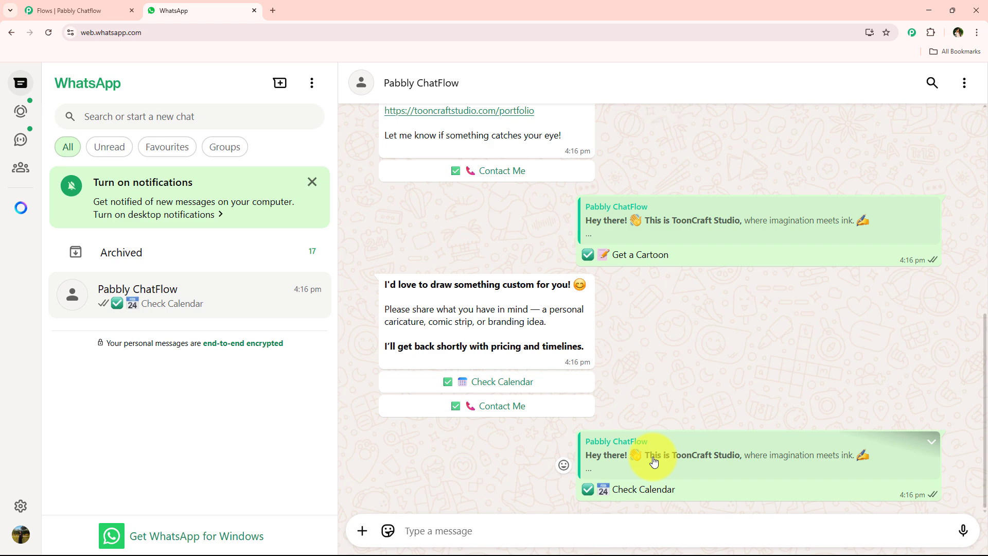
Step: Answer the bot's full name question with a test name
click(443, 530)
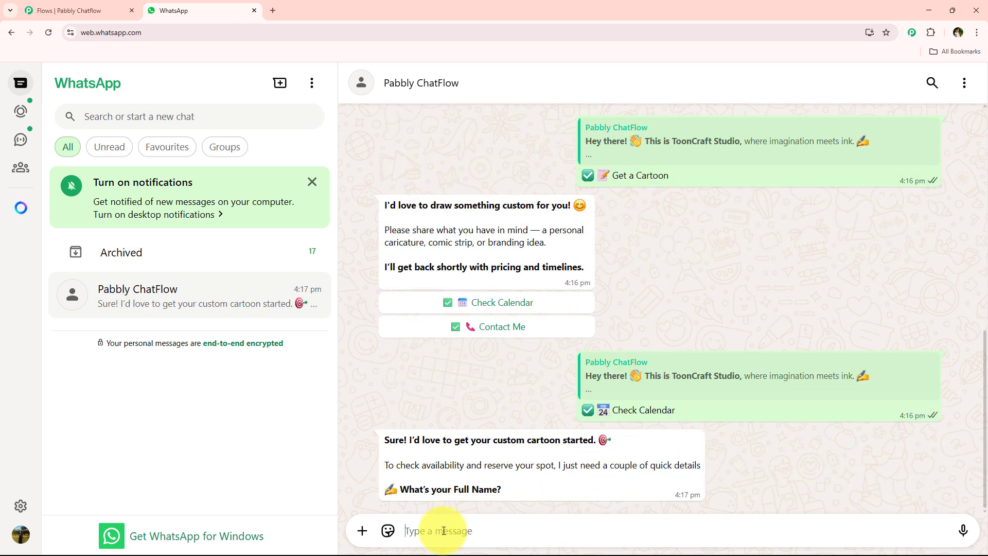
text(T)
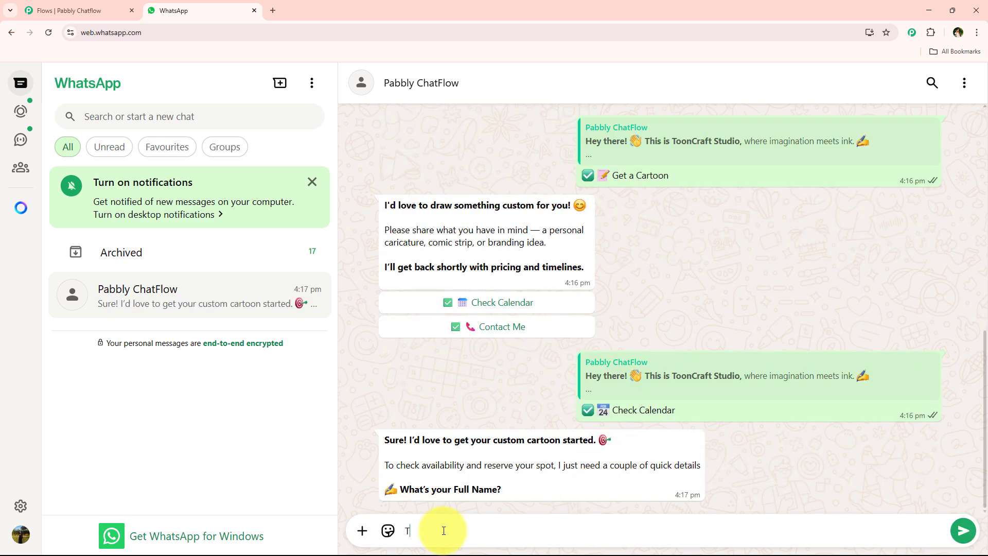
text(est User)
key(Return)
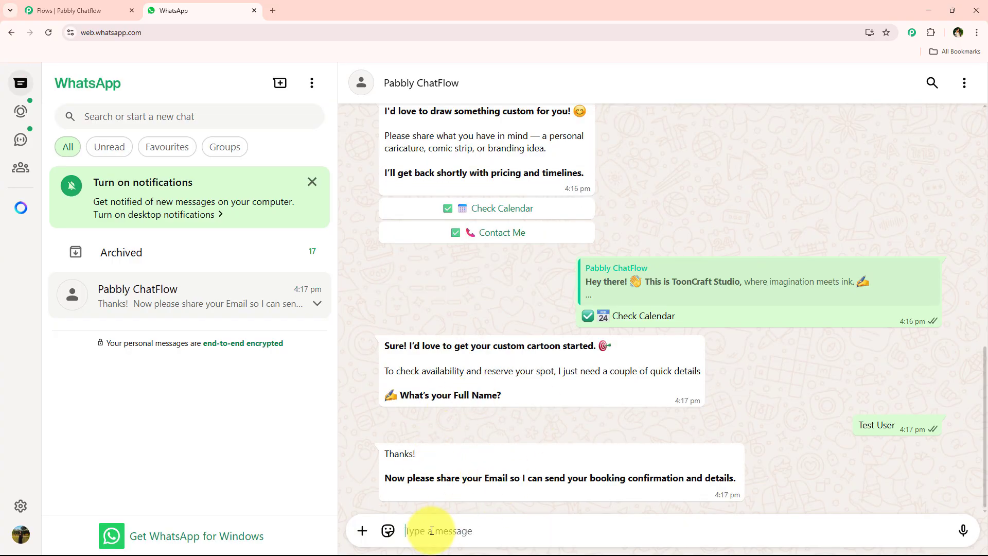
Step: Reply to the bot's e-mail question with a test e-mail address
text(test@pabblytuts.)
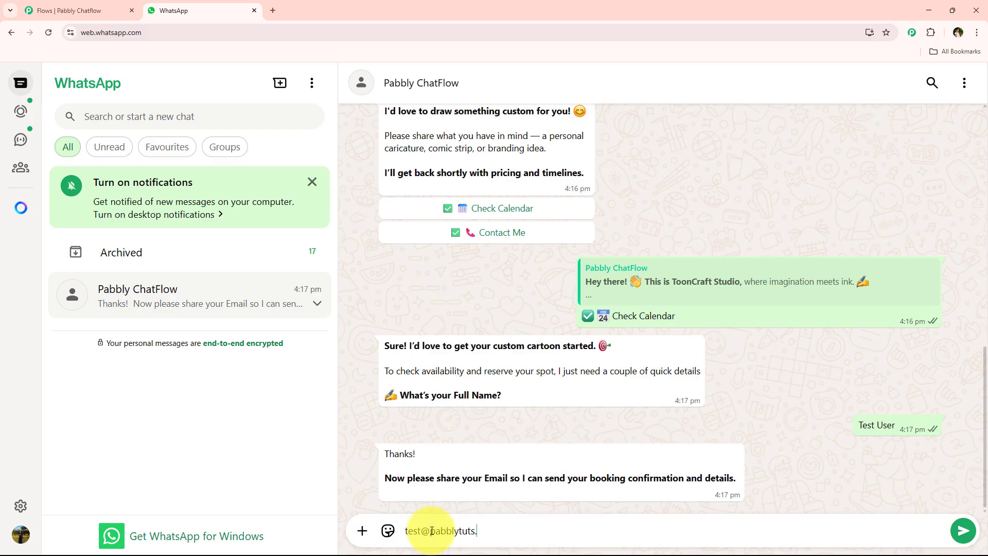
text(com)
key(Return)
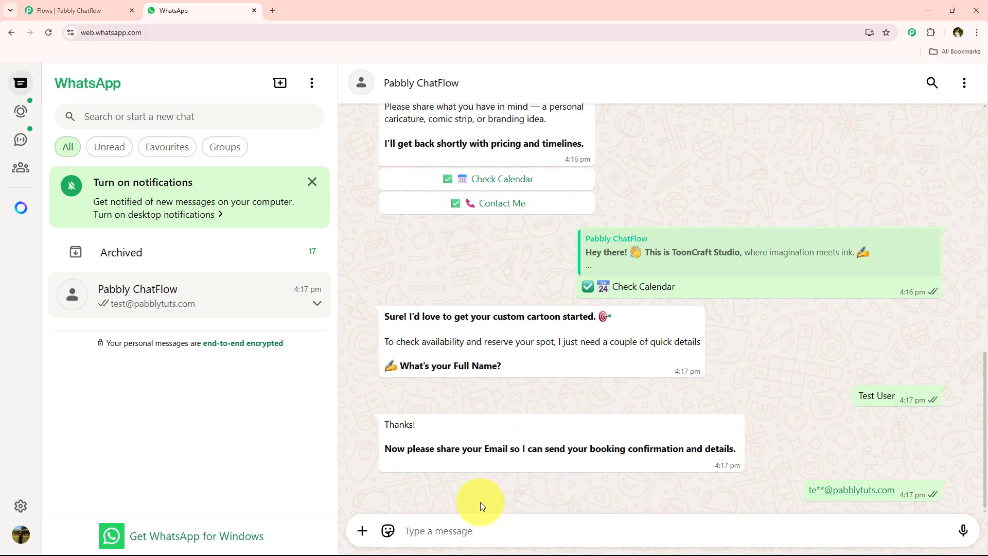
Step: Tap Contact Me under the custom-cartoon message and highlight the contact details reply
drag(374, 362, 434, 385)
click(434, 386)
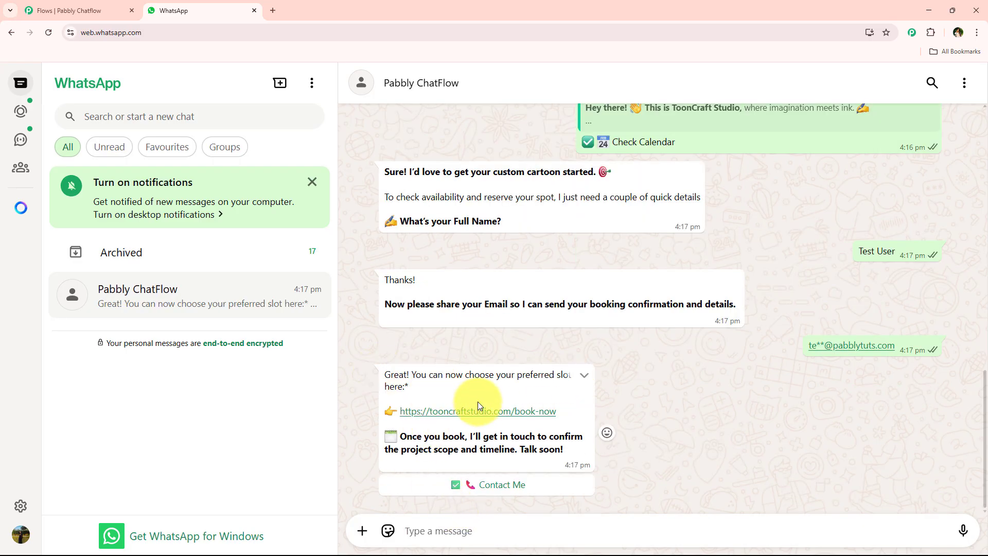
scroll(508, 426, up, 8)
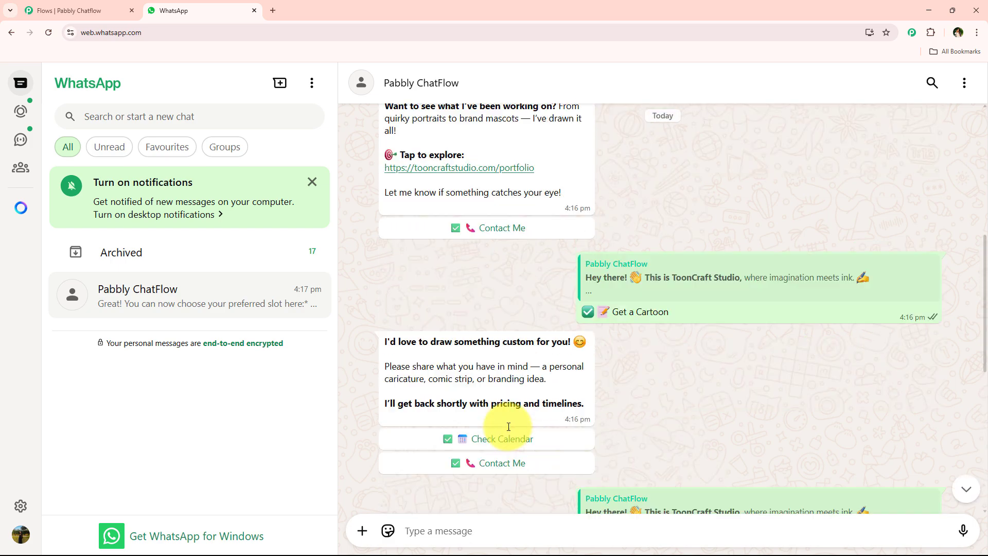
click(513, 479)
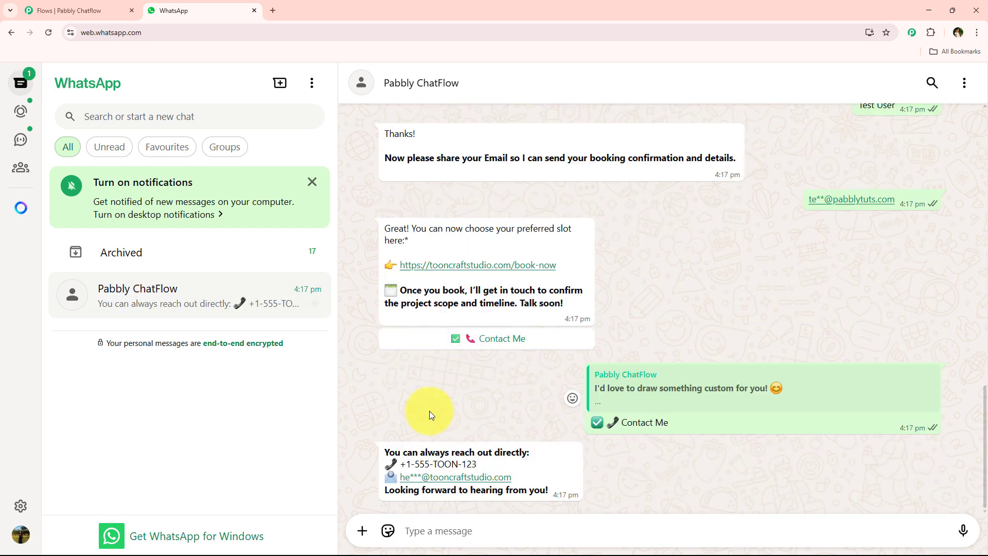
drag(382, 452, 550, 490)
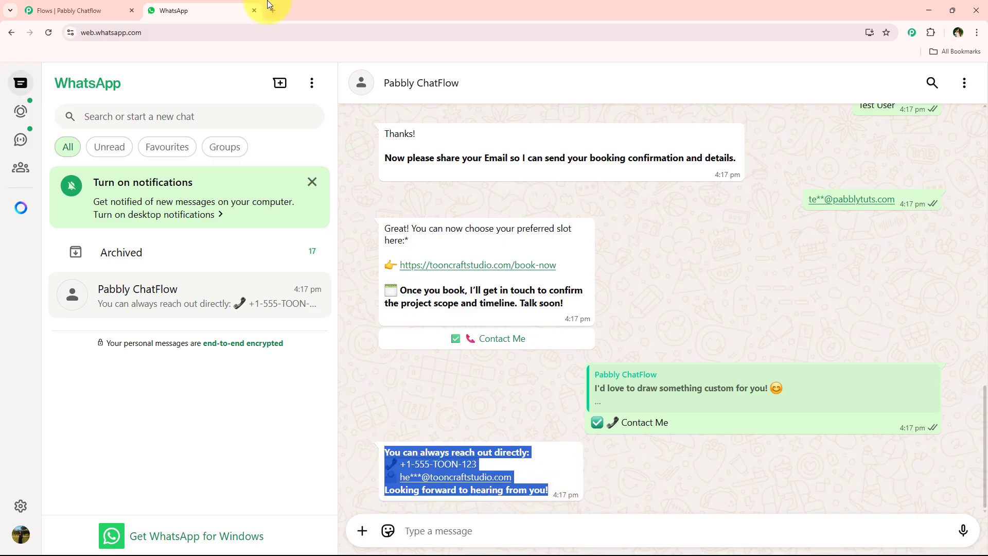
Step: Return to the Chatflow tab and review the flow's title and Flow Start block
click(72, 10)
scroll(606, 244, down, 10)
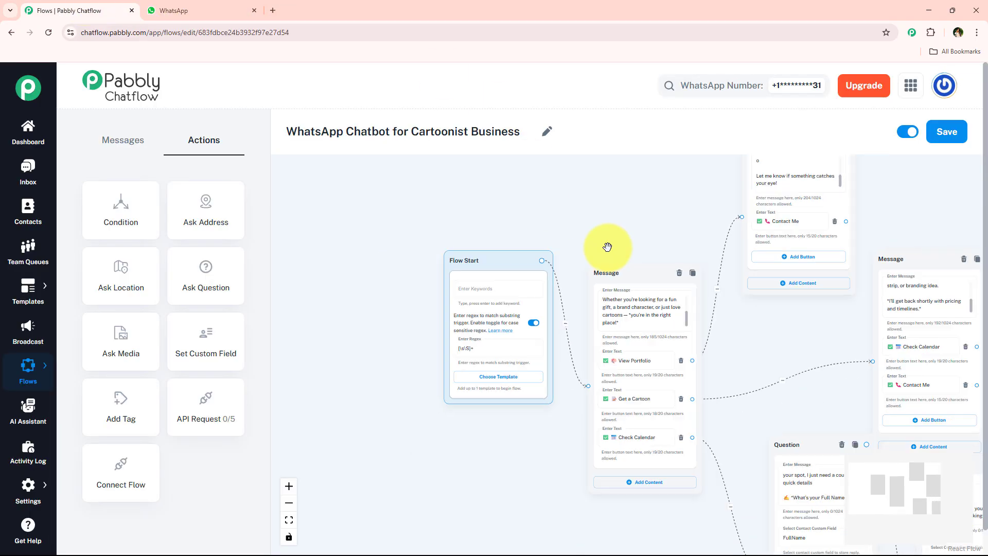
scroll(607, 247, up, 10)
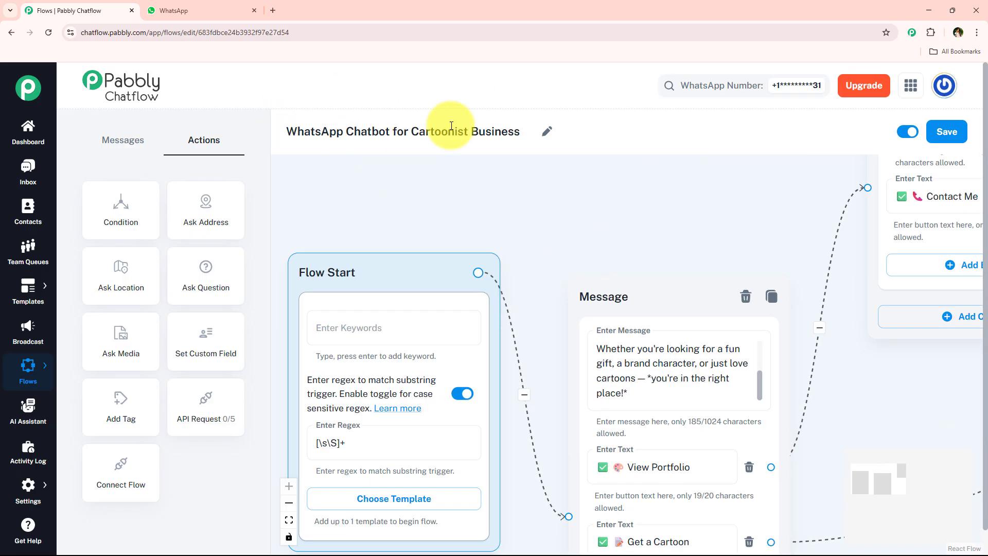
drag(441, 122, 516, 152)
key(ctrl+c)
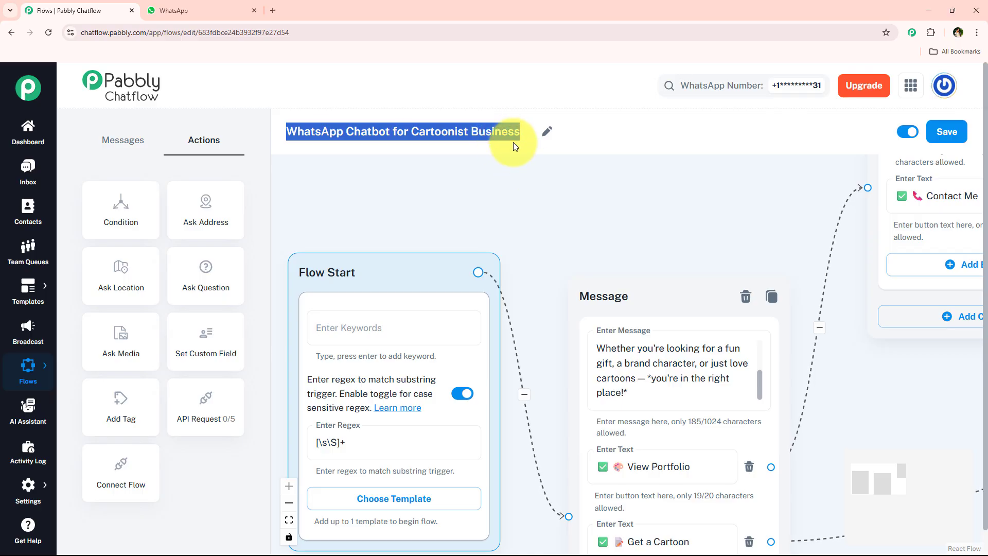
click(476, 132)
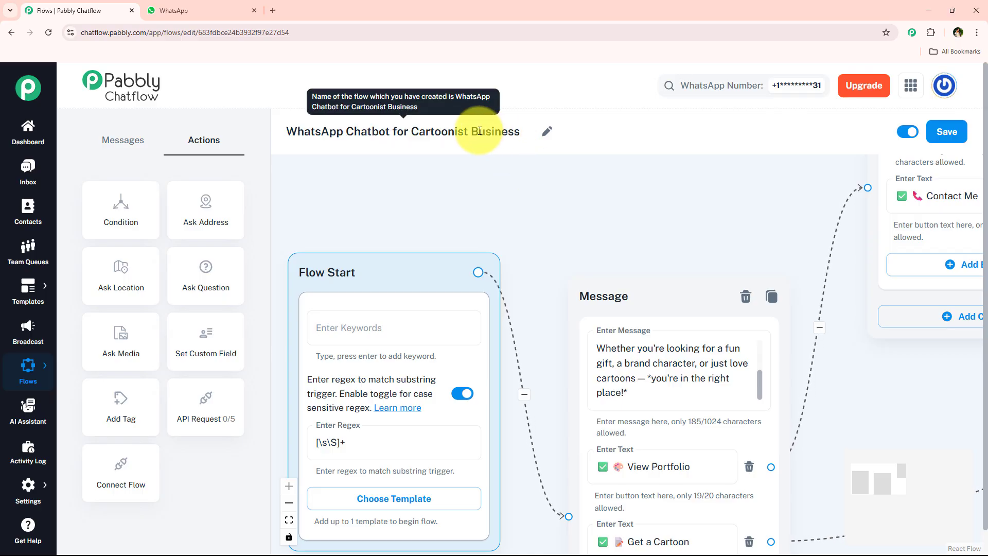
Step: Open a new browser tab and navigate to the Pabbly website through the address bar
click(273, 11)
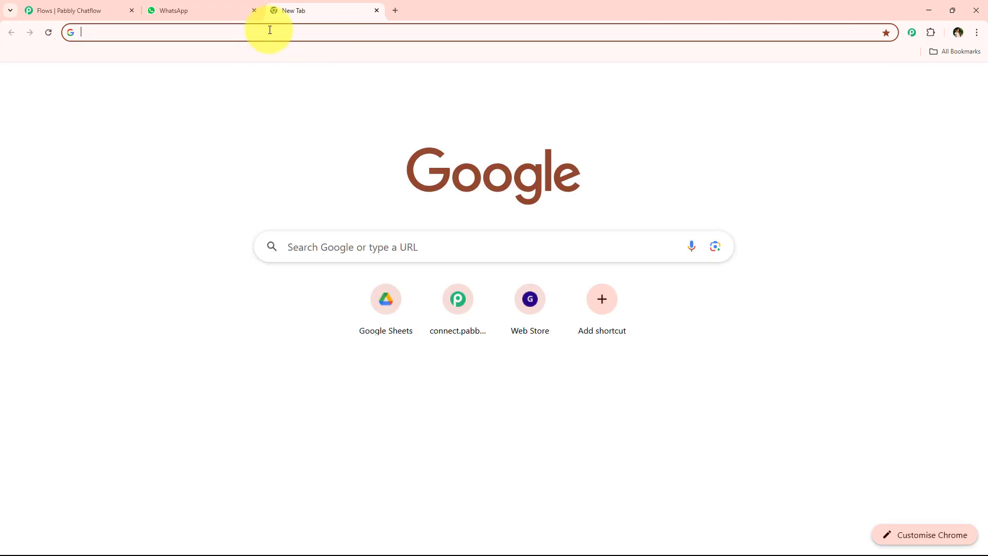
click(269, 31)
text(pab)
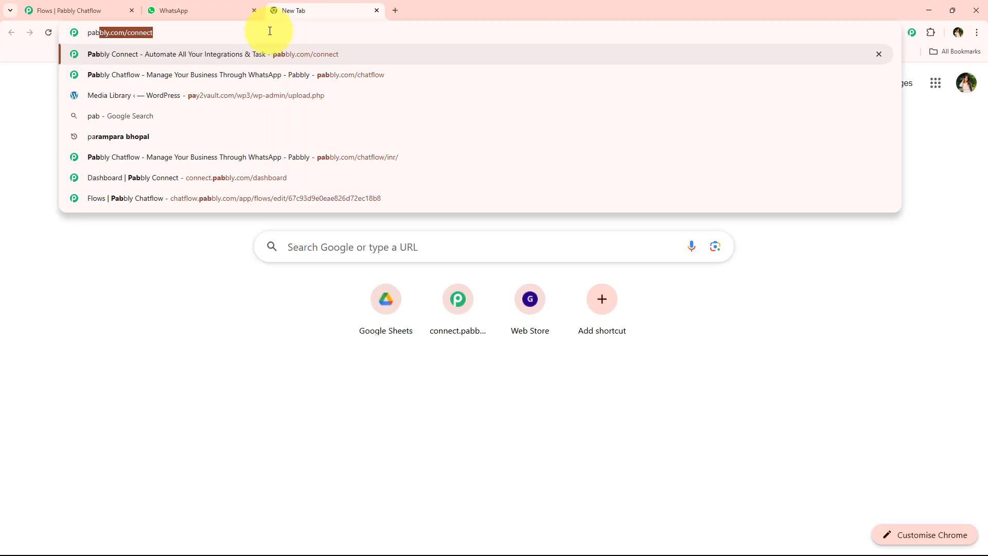
text(l)
key(BackSpace)
key(BackSpace)
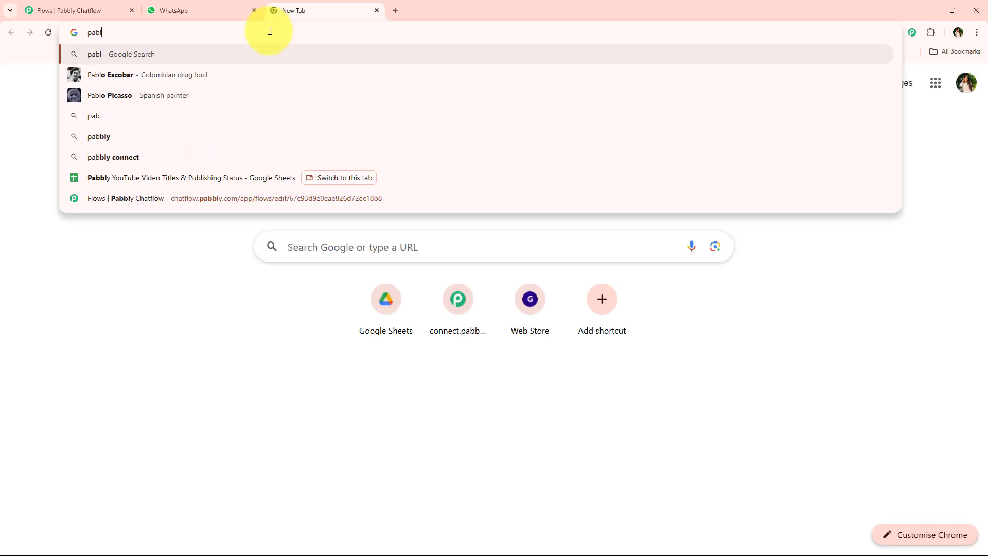
text(b)
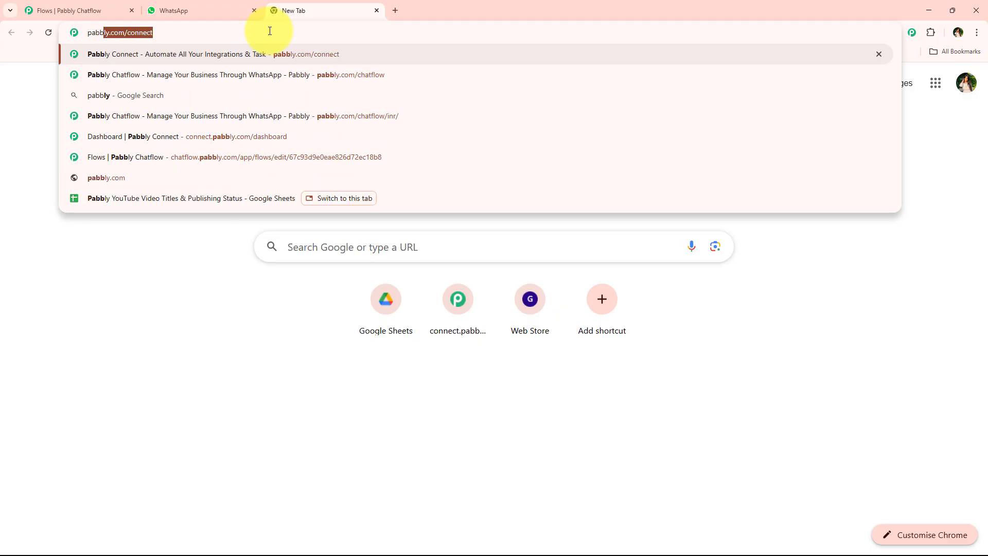
text(ly.c)
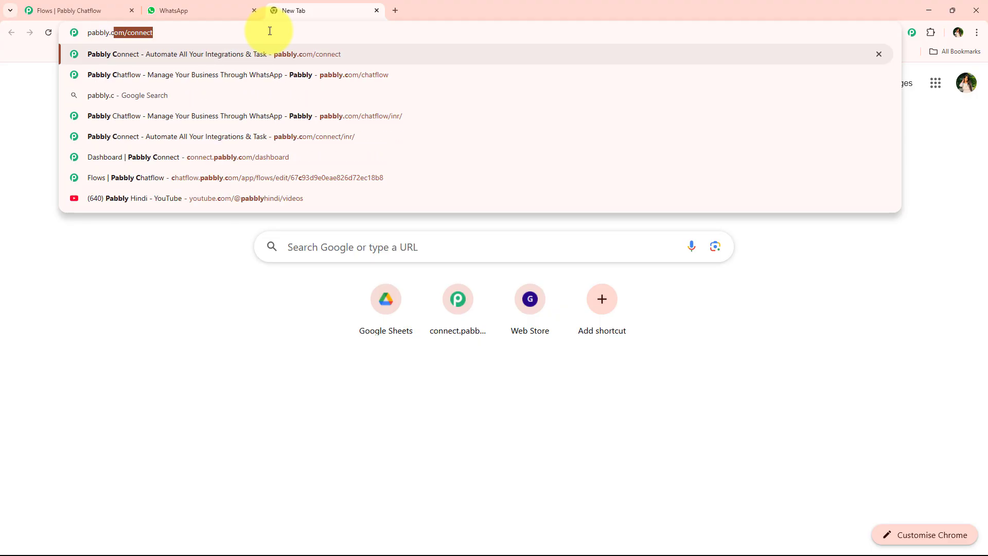
text(om/chat)
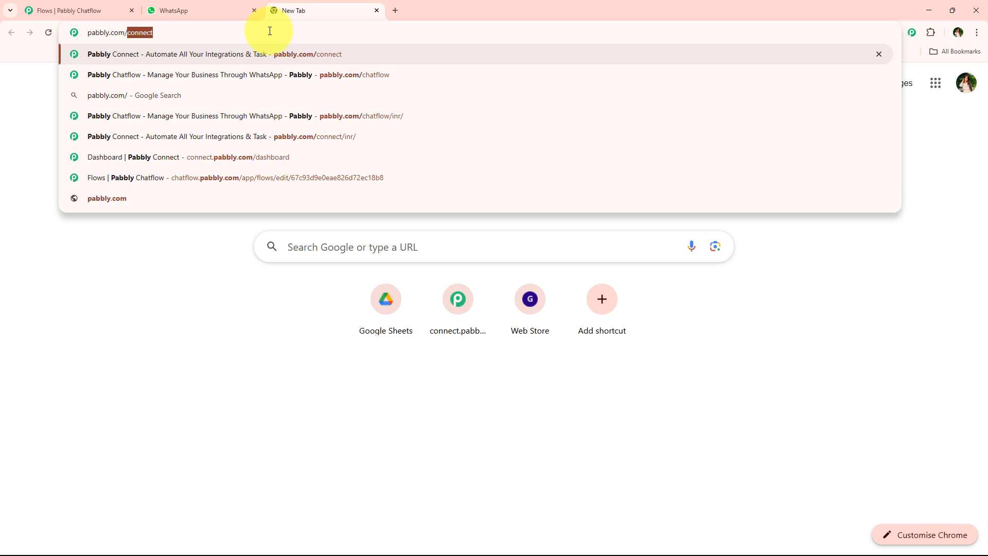
key(Return)
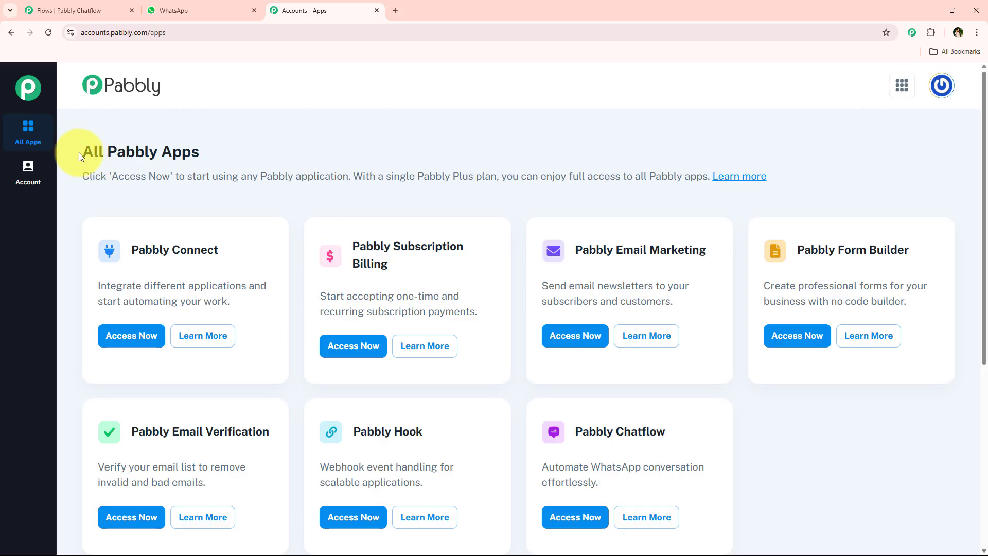
Step: Open Pabbly Chatflow from the All Pabbly Apps page
drag(80, 154, 215, 159)
scroll(288, 180, down, 1)
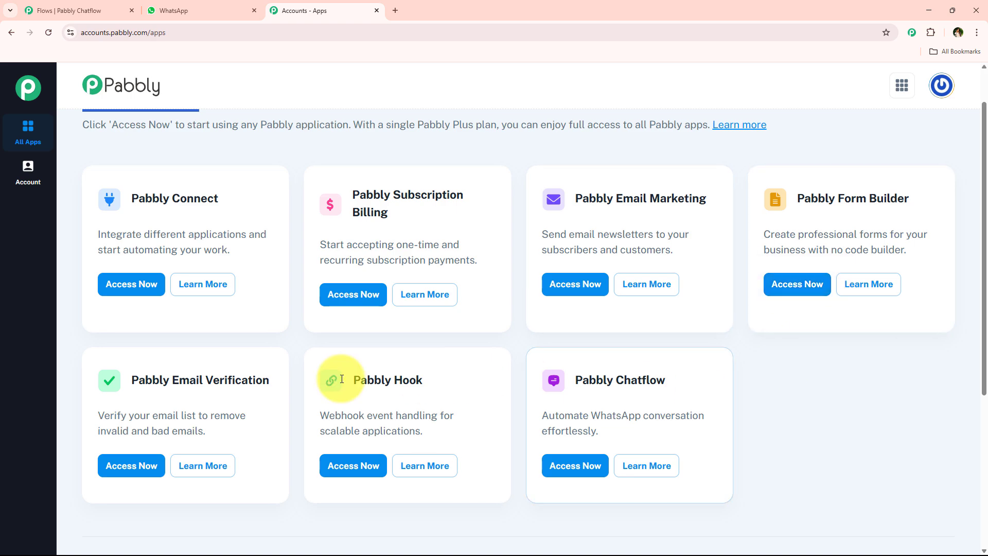
scroll(315, 253, up, 1)
scroll(555, 372, down, 2)
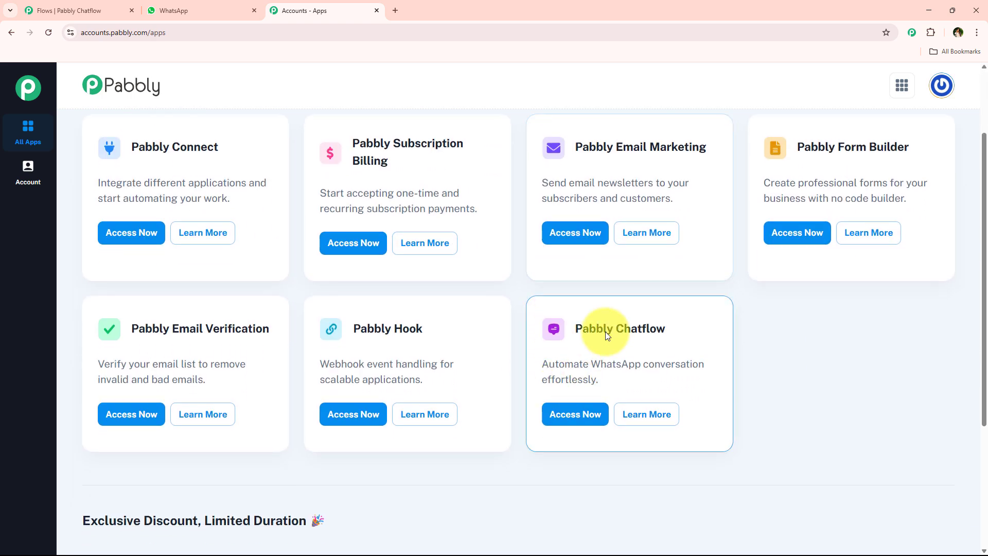
drag(575, 328, 668, 315)
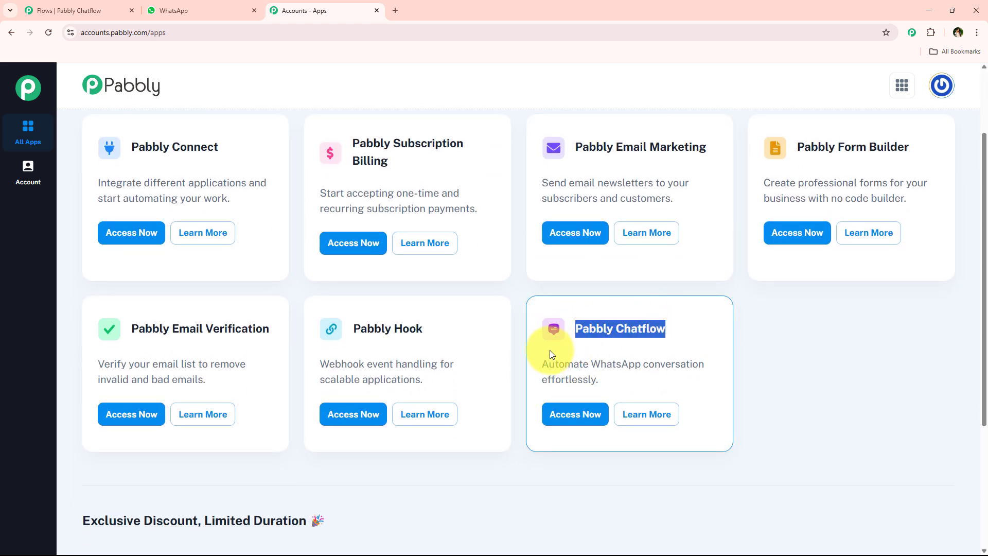
drag(543, 364, 716, 371)
drag(539, 381, 597, 380)
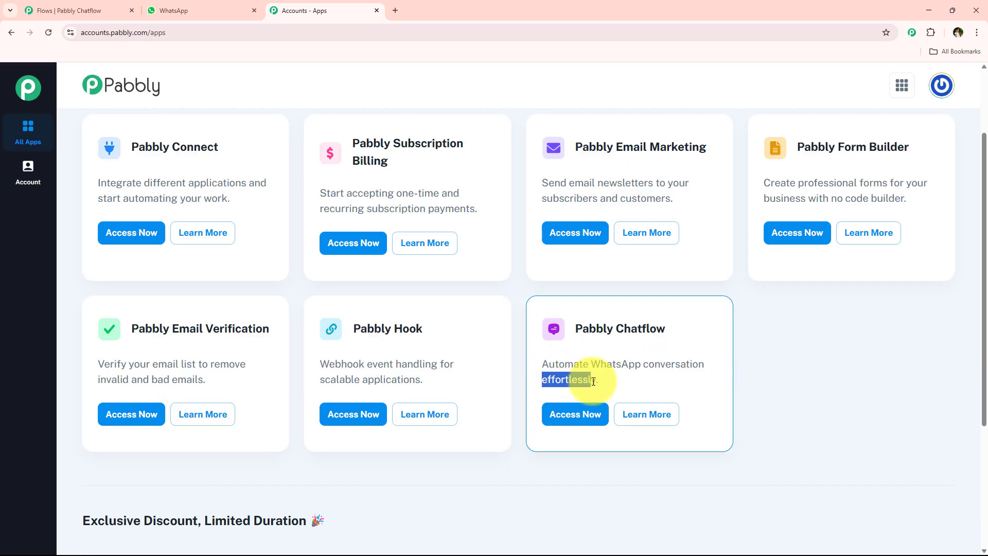
click(589, 423)
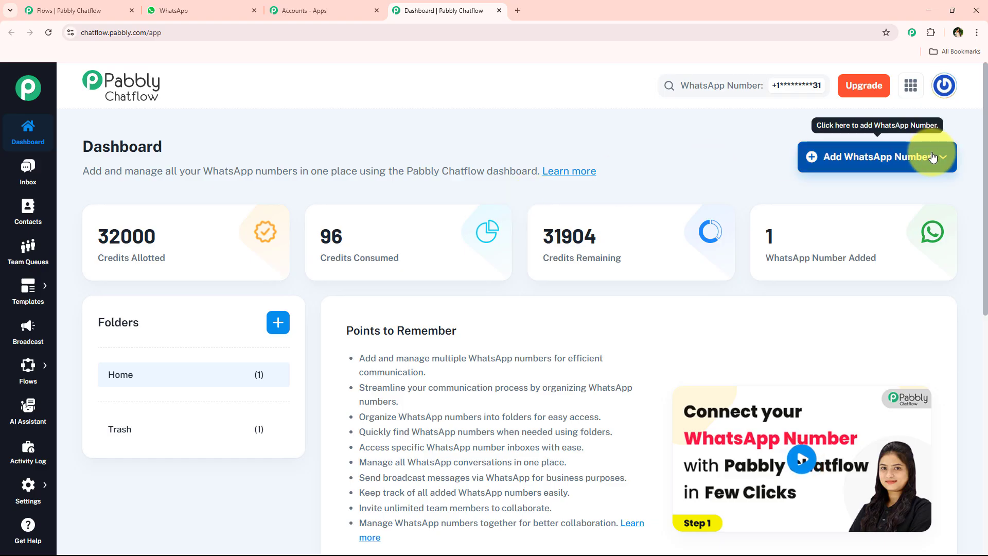
Step: Open the Add WhatsApp Number options and review the dashboard's list of WhatsApp numbers
click(894, 160)
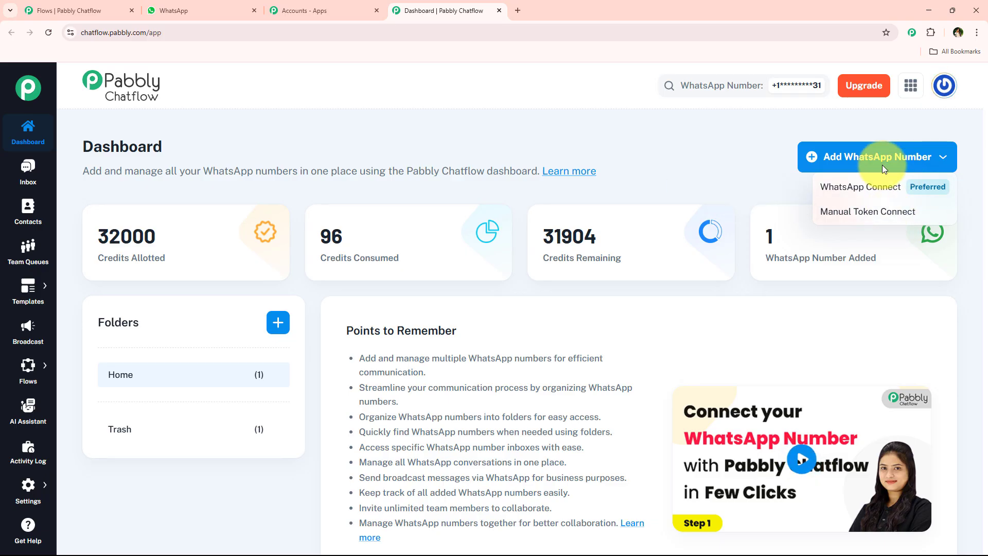
scroll(700, 188, down, 9)
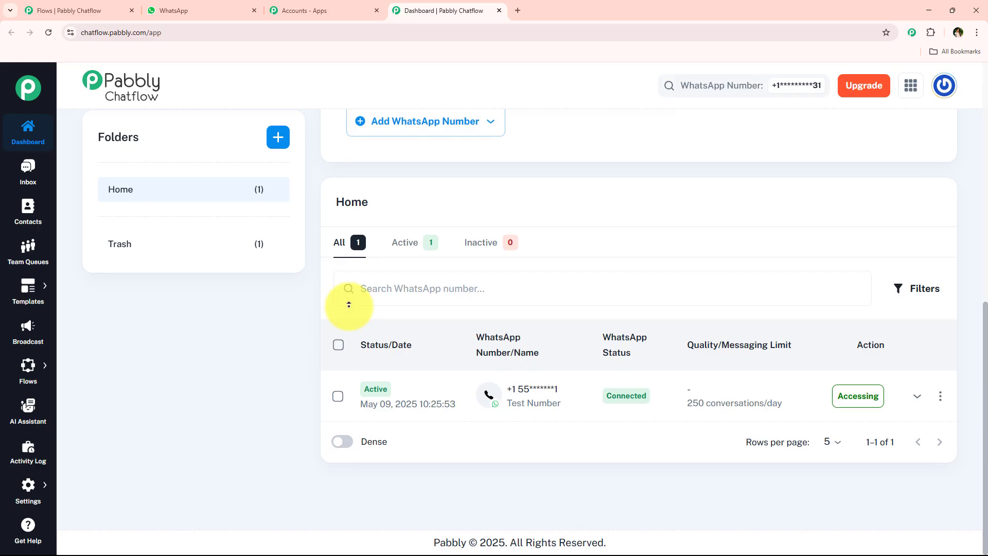
Step: Go to the Flows section and start a new flow
scroll(348, 304, up, 9)
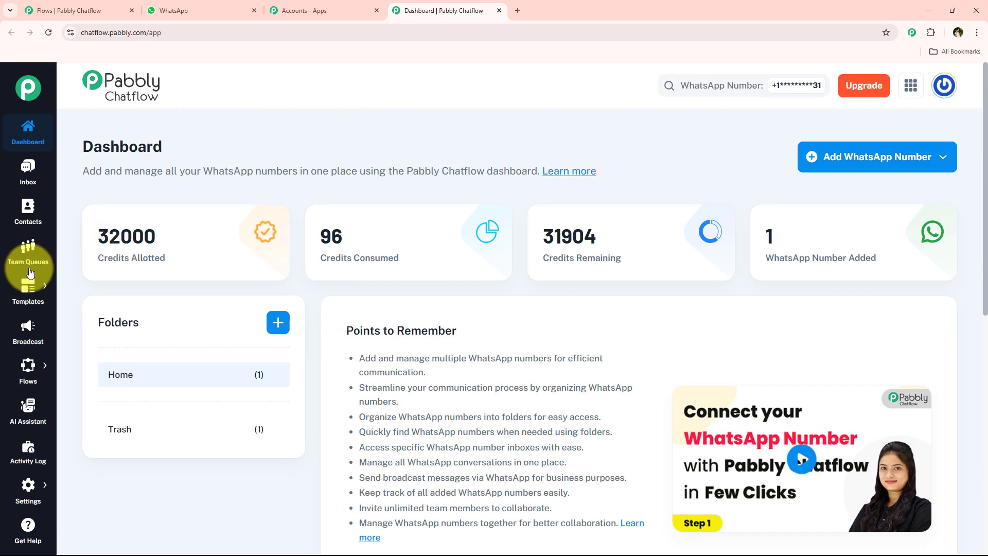
mouse_move(13, 307)
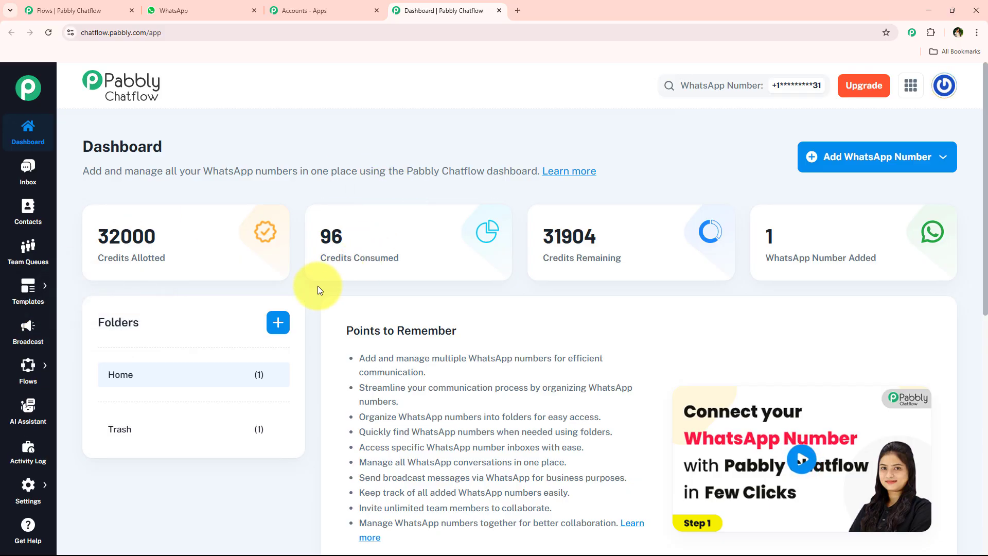
scroll(2, 362, down, 1)
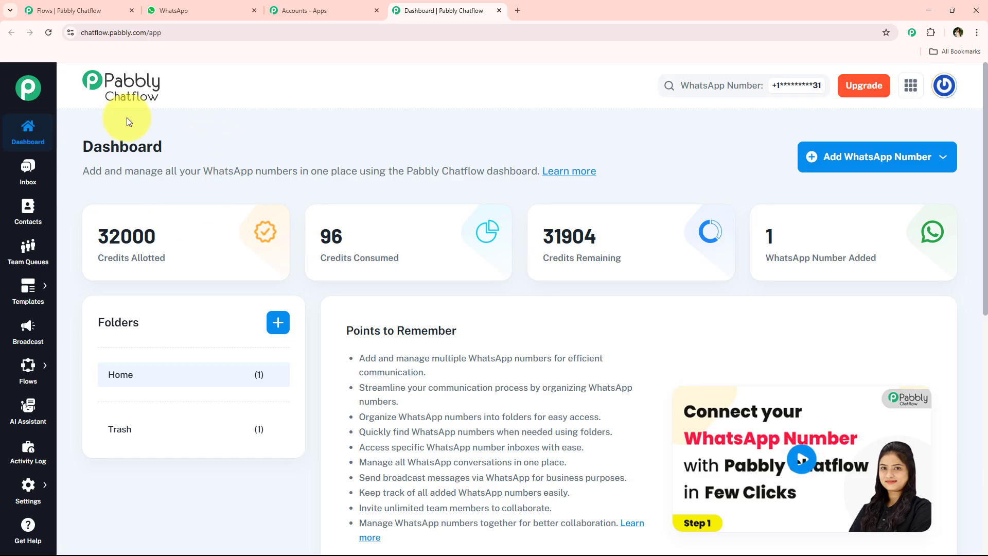
mouse_move(26, 366)
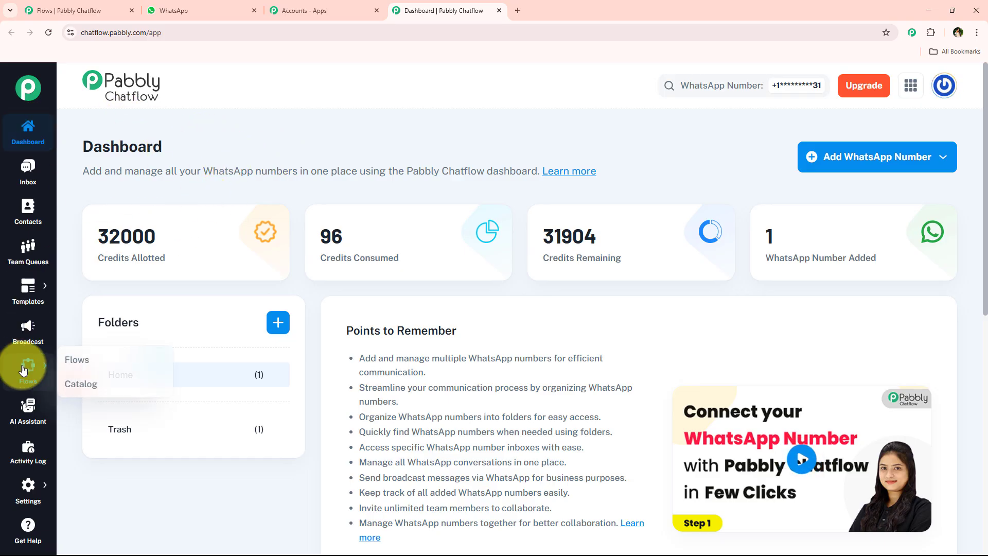
click(95, 368)
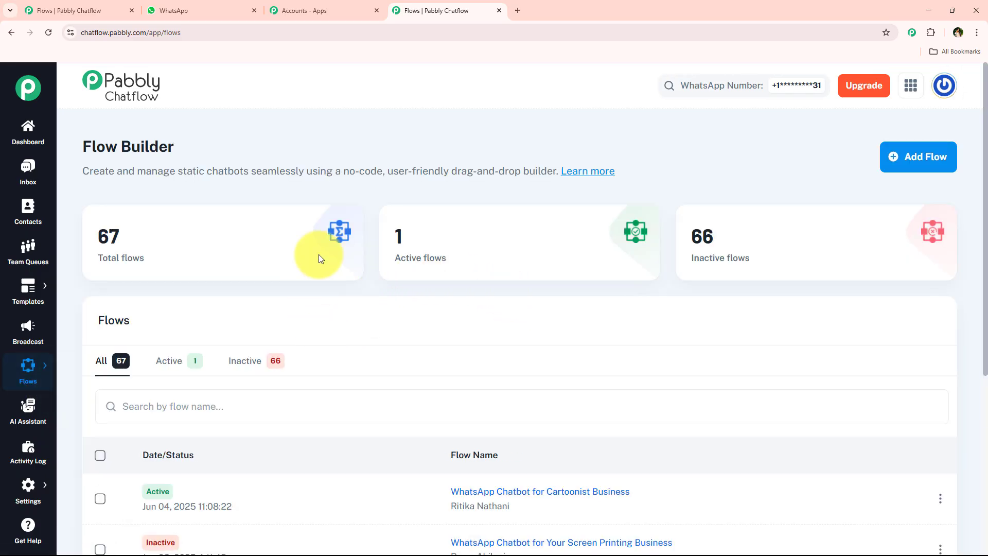
click(920, 159)
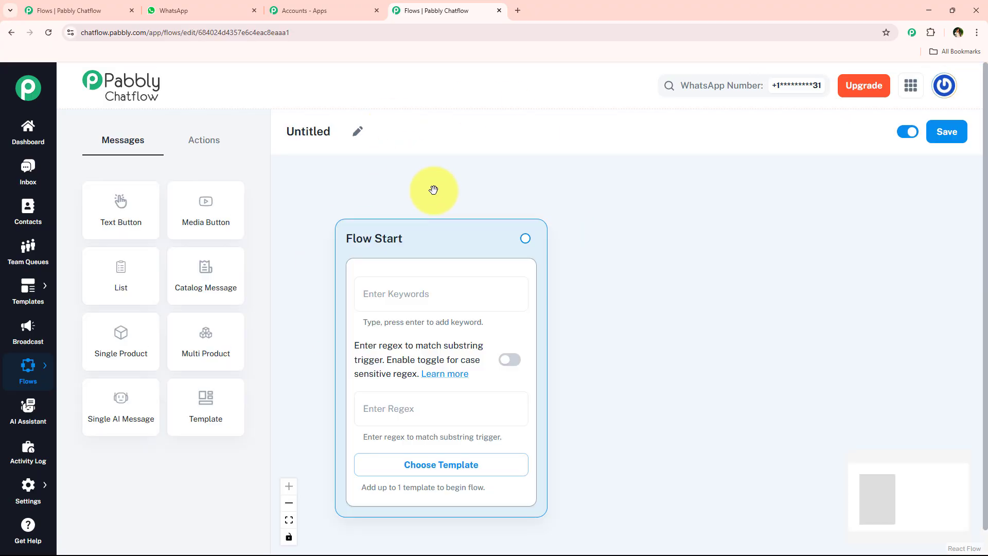
Step: Rename the flow to WhatsApp Chatbot for Cartoonist Business
click(358, 134)
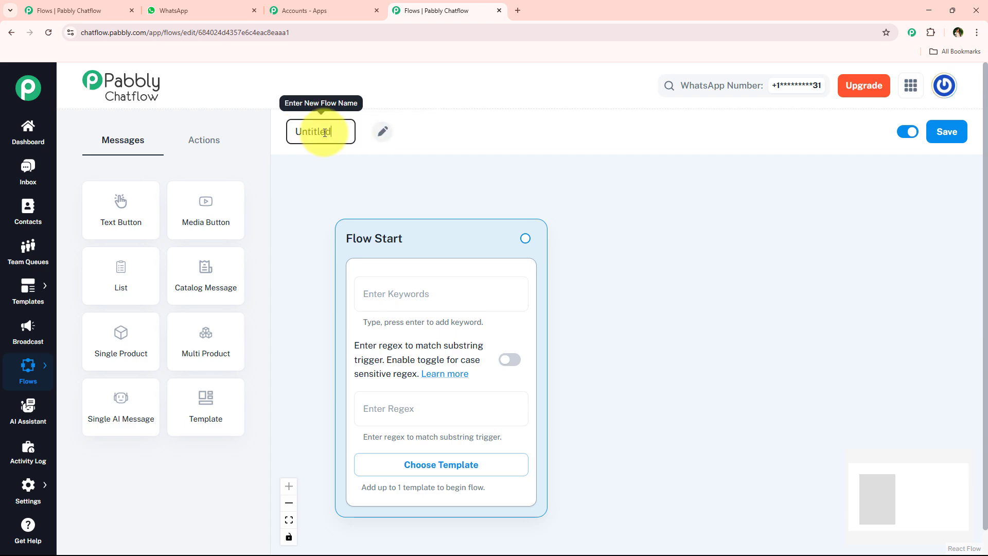
double_click(324, 133)
key(ctrl+v)
click(324, 176)
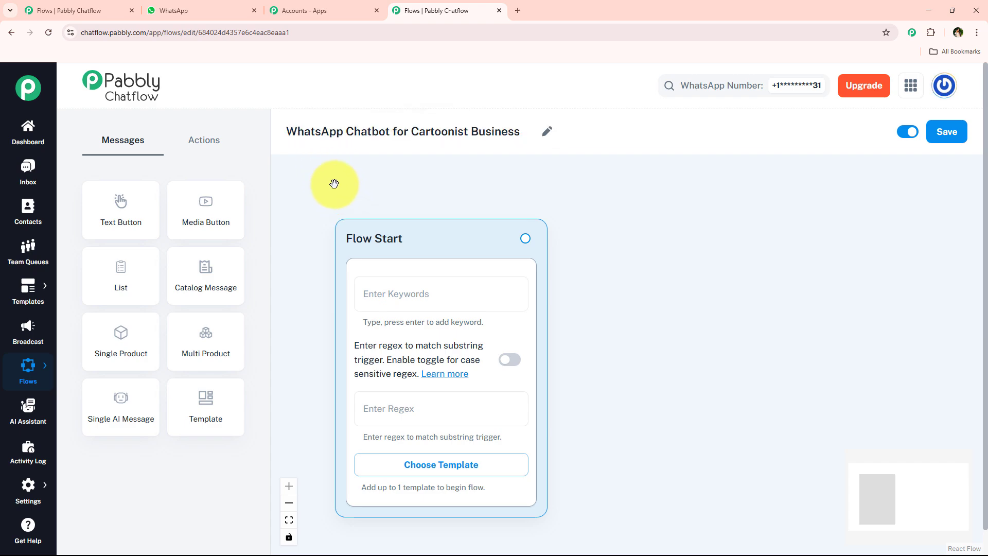
drag(287, 129, 502, 122)
double_click(501, 129)
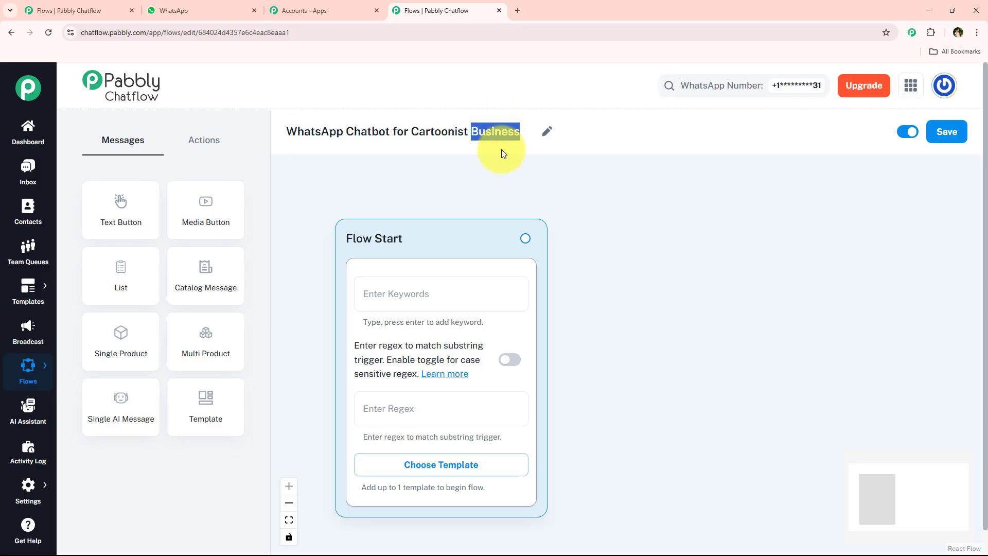
click(597, 135)
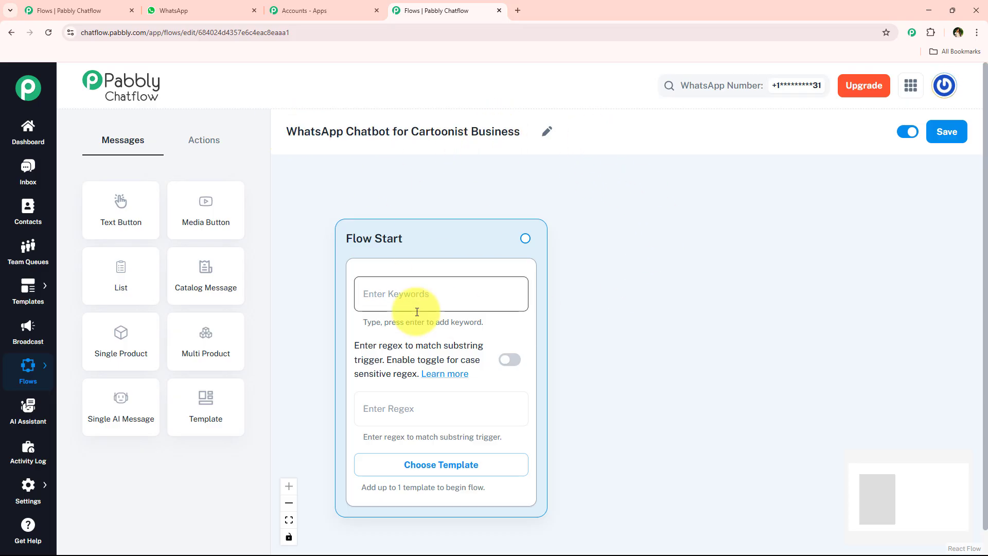
Step: Examine the Flow Start block's keyword, regex and template trigger options
click(418, 304)
click(409, 404)
click(657, 368)
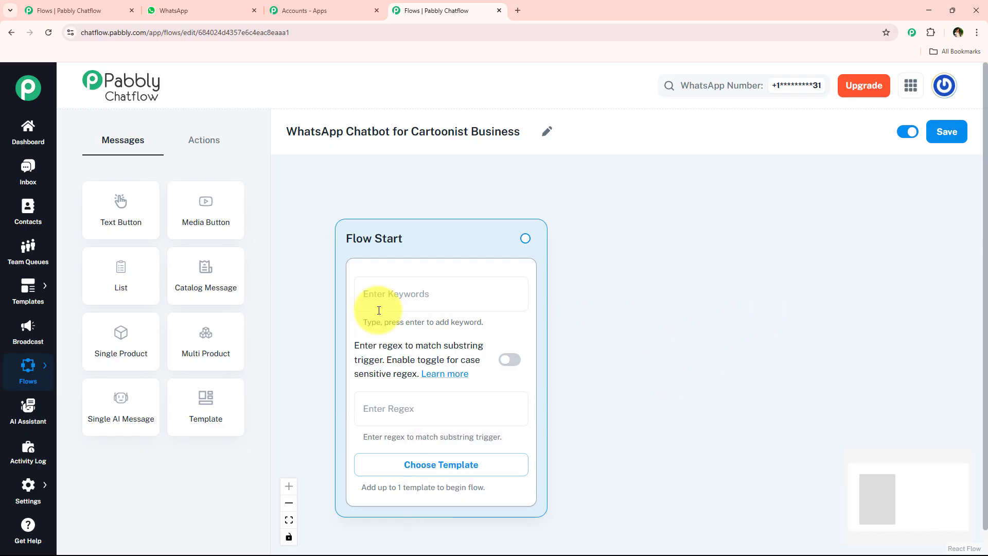
click(416, 291)
scroll(591, 329, down, 1)
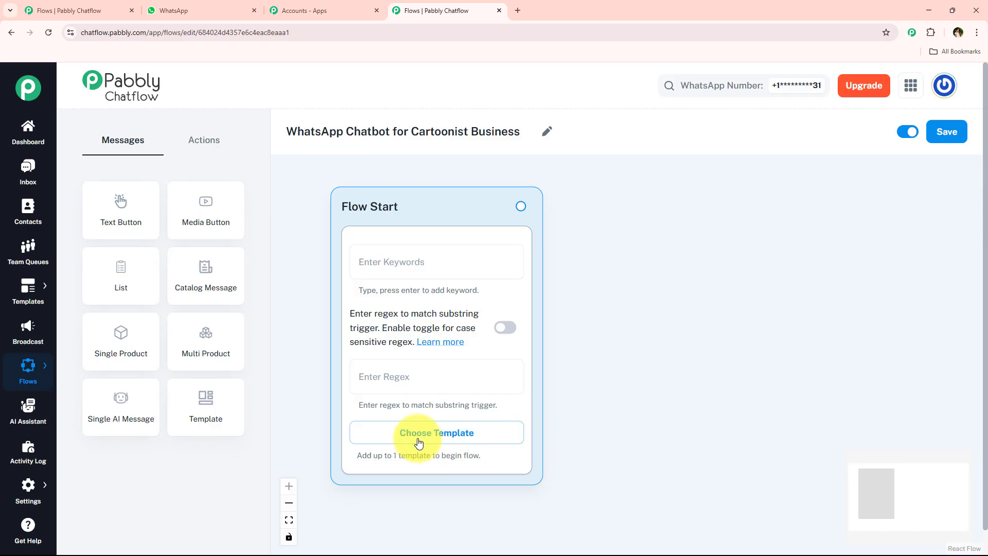
mouse_move(22, 287)
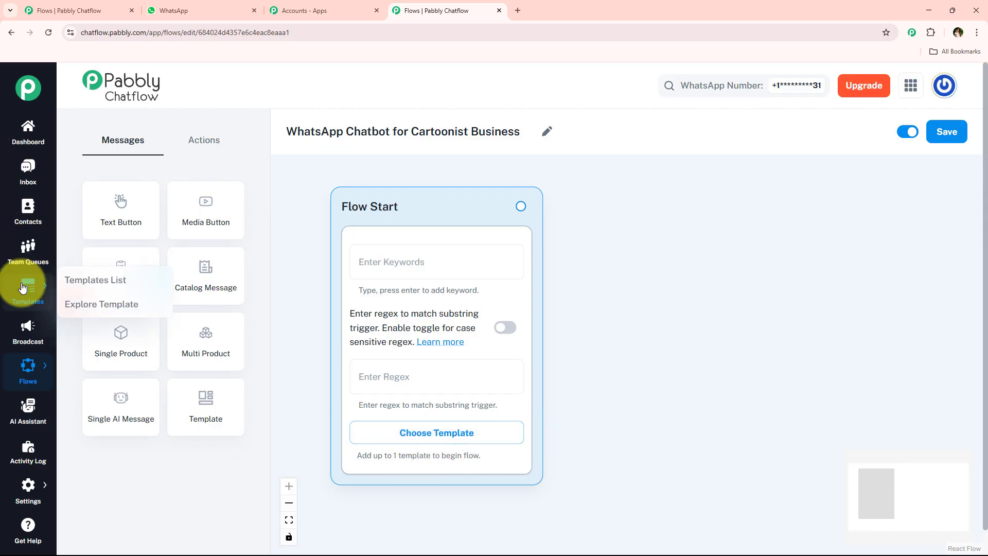
click(441, 445)
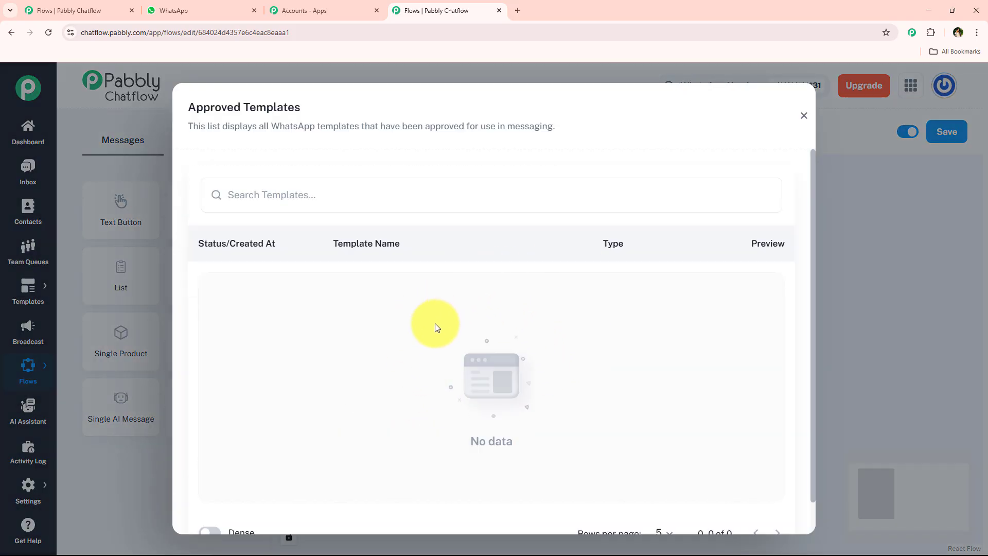
click(804, 114)
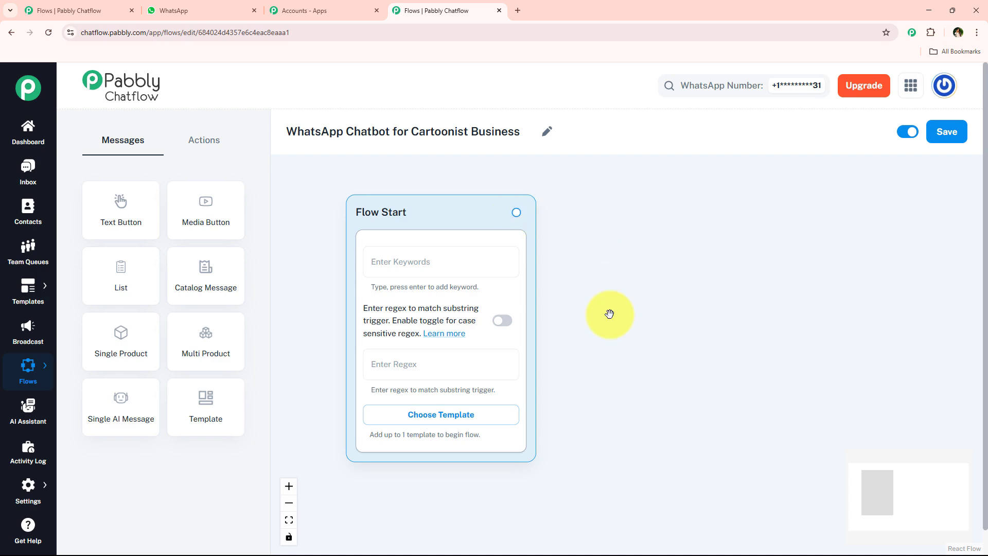
scroll(512, 369, up, 1)
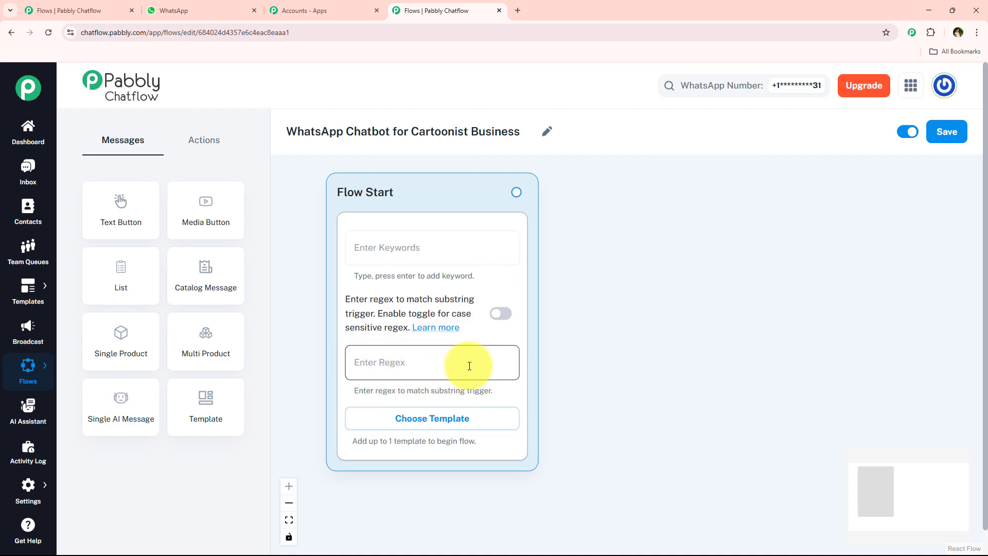
click(469, 365)
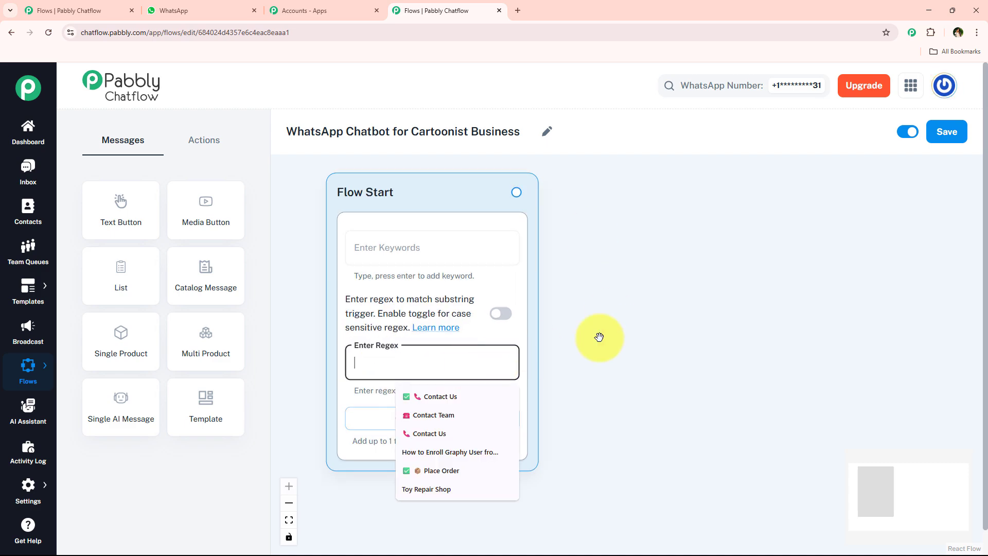
click(663, 327)
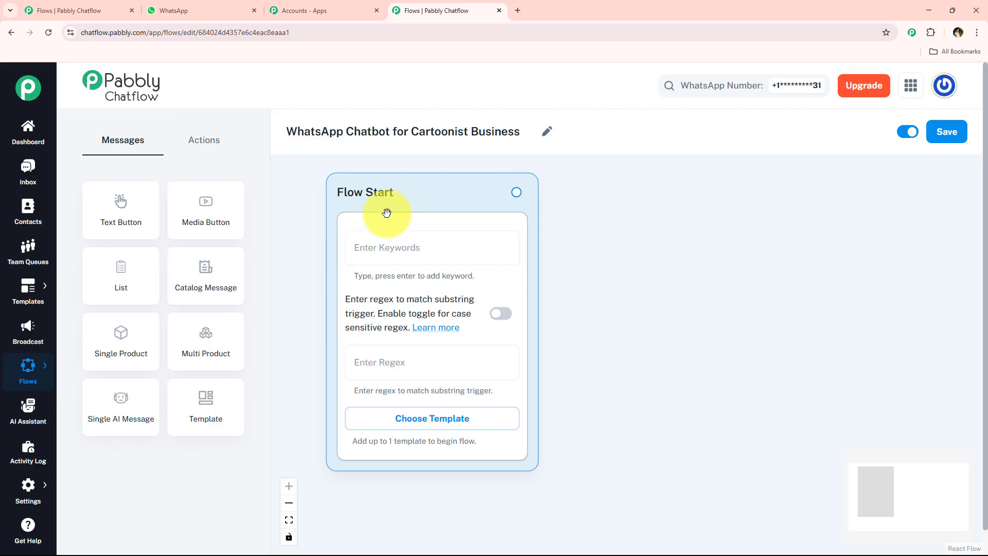
Step: Add Hello as a trigger keyword and remove it again
click(437, 247)
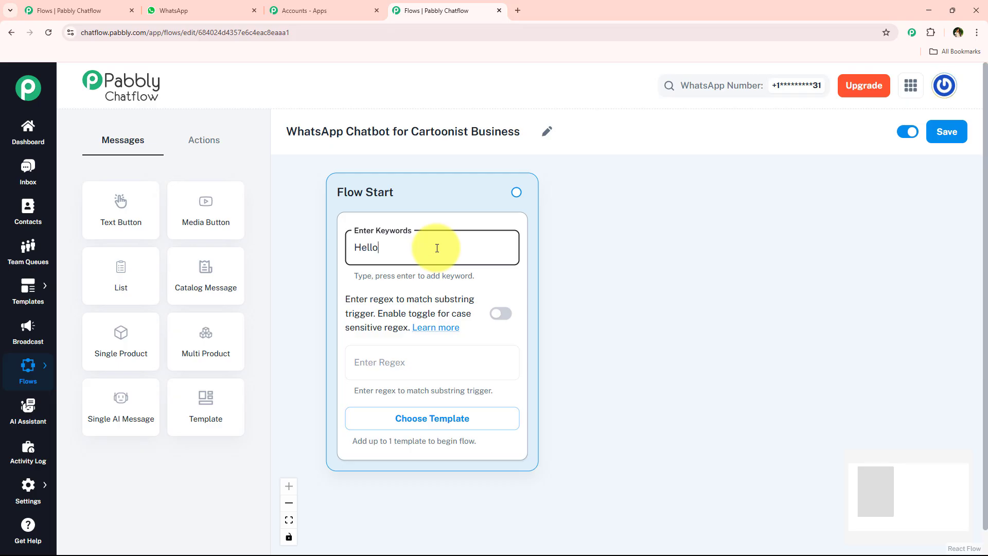
text(Hello)
key(Return)
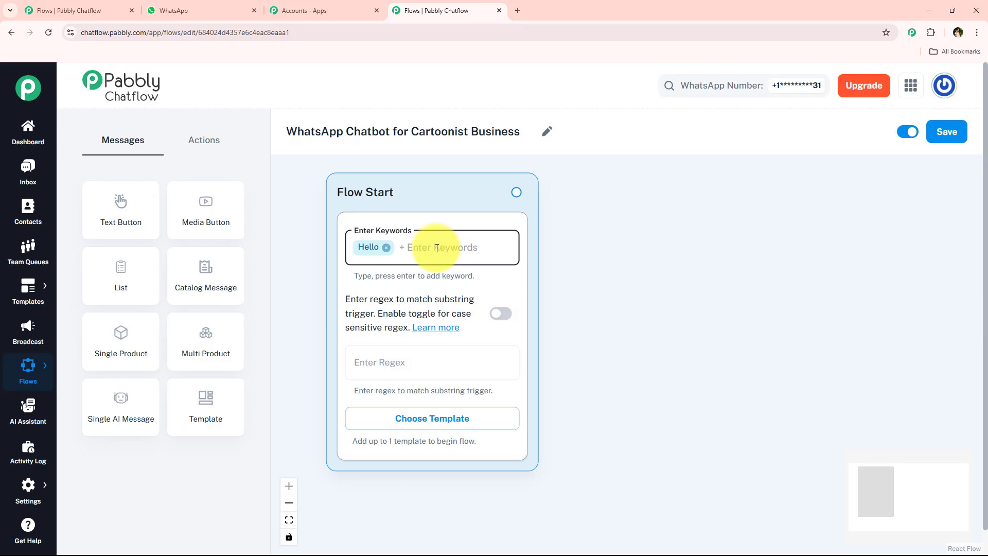
key(BackSpace)
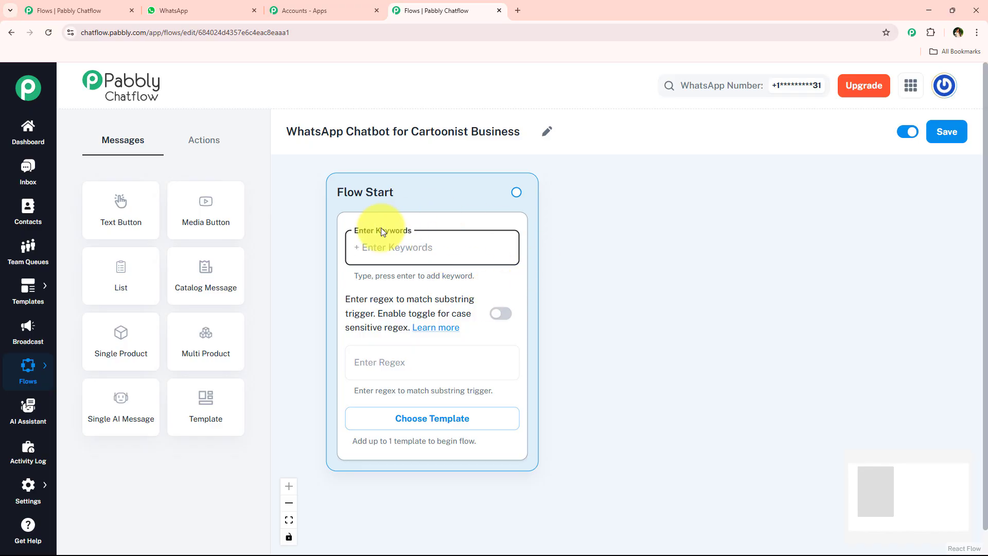
Step: Paste the regex [\s\S]+ into the Flow Start's regex field
scroll(595, 270, down, 2)
scroll(595, 270, up, 2)
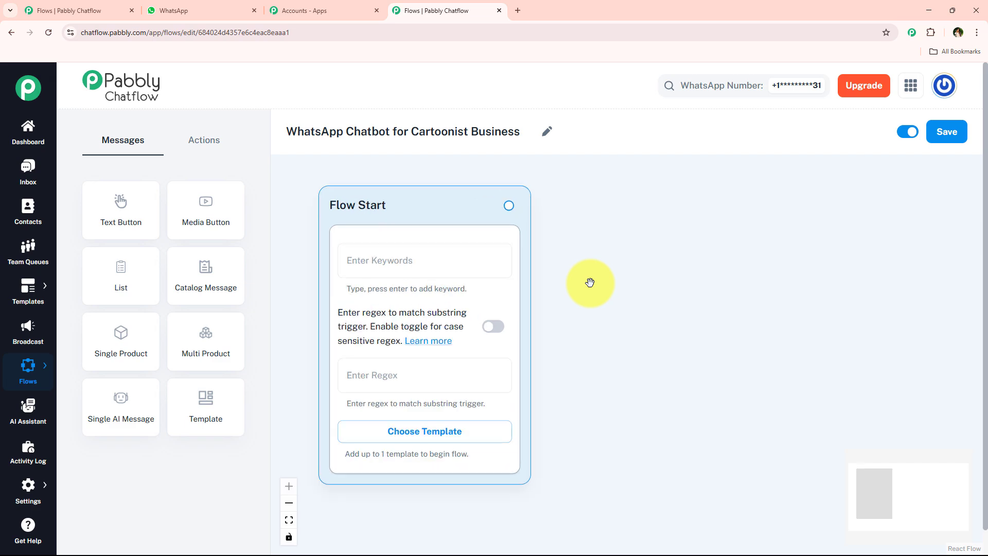
click(390, 365)
text([\s\S]+)
click(591, 349)
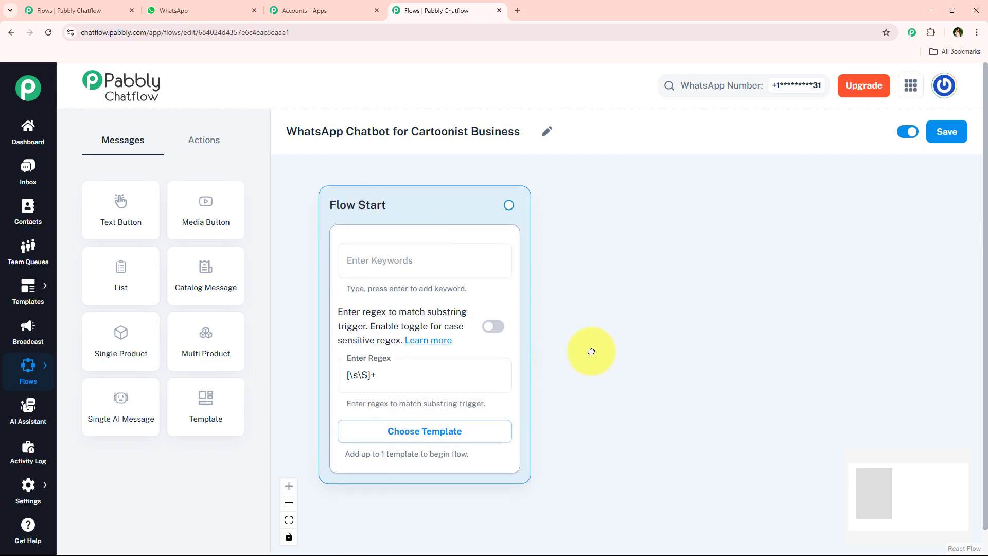
click(375, 366)
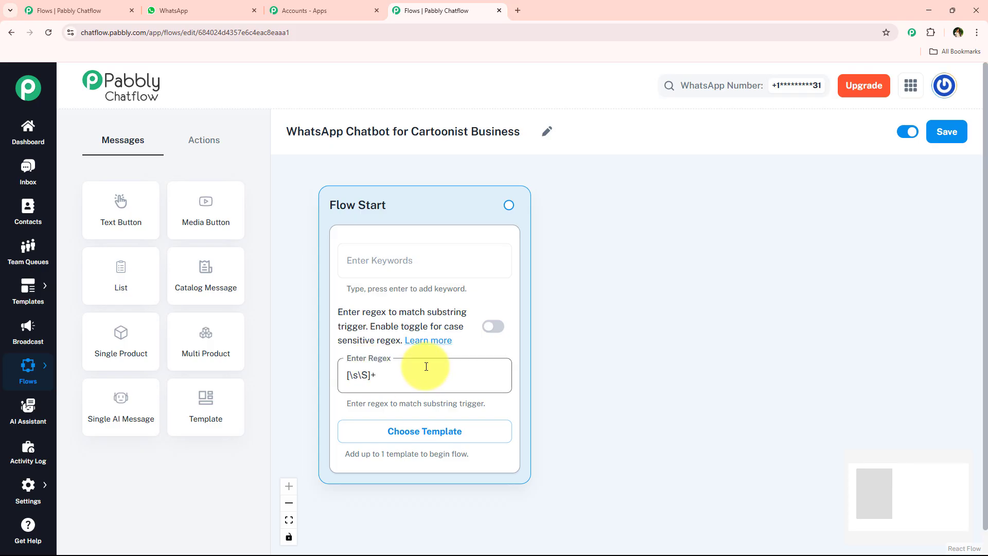
Step: Copy the ToonCraft Studio welcome message from the WhatsApp Web chat and return to the flow
click(154, 10)
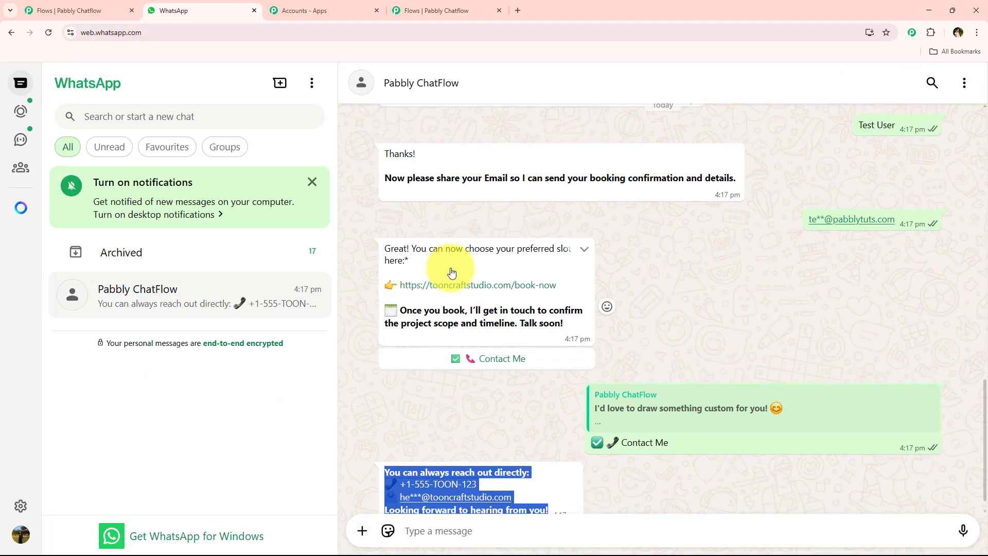
scroll(463, 277, up, 10)
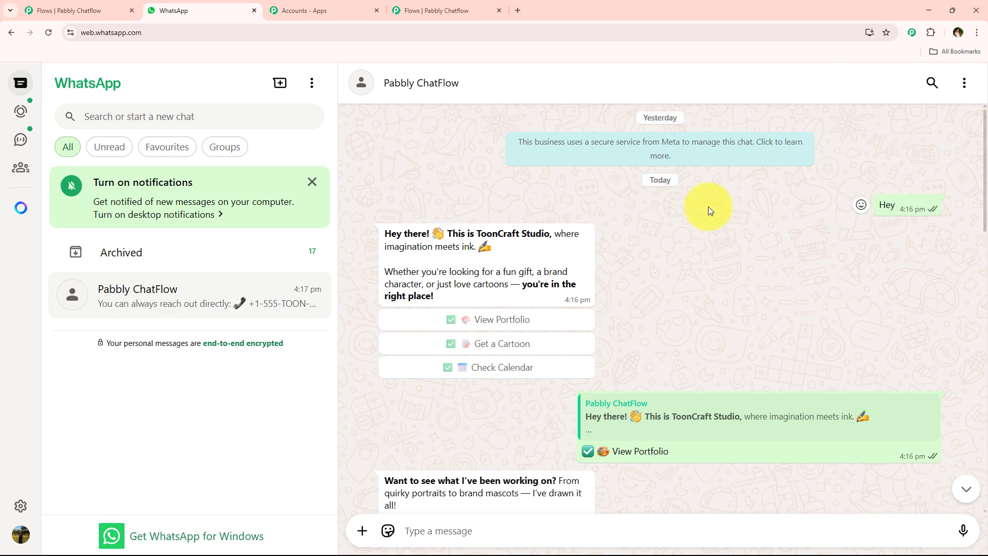
drag(381, 227, 488, 290)
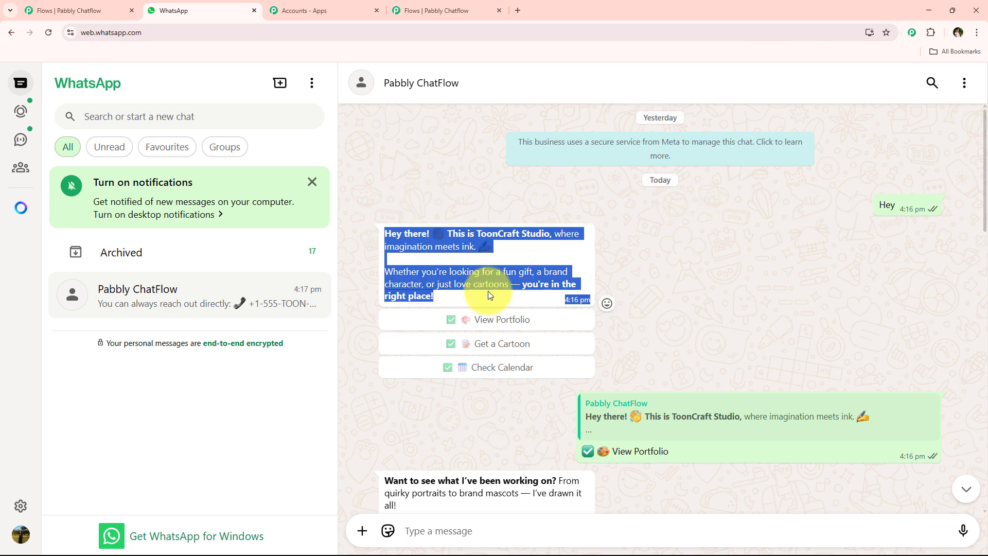
click(449, 7)
Step: Connect a new Text + Button message block to the Flow Start
drag(509, 203, 715, 216)
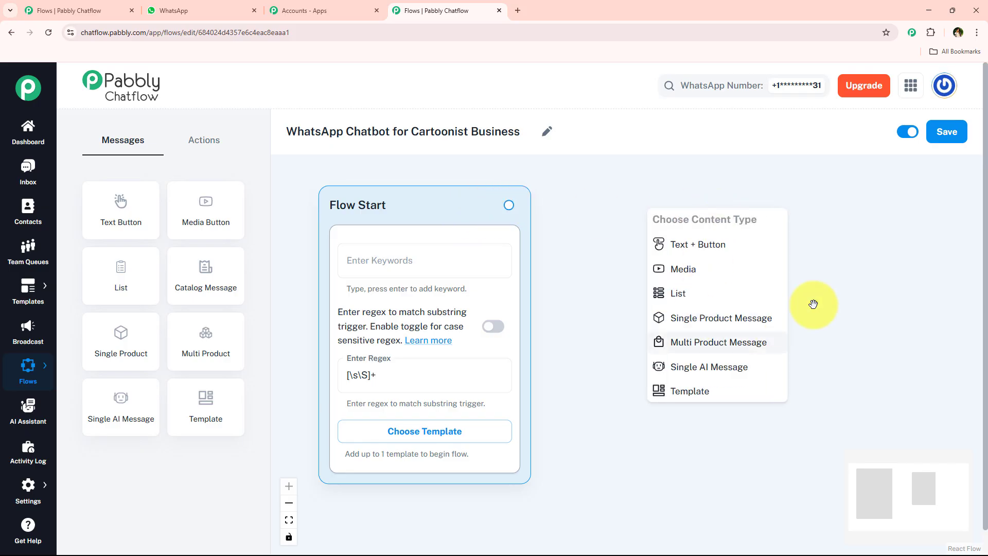
drag(814, 302, 668, 297)
click(562, 254)
drag(532, 251, 523, 250)
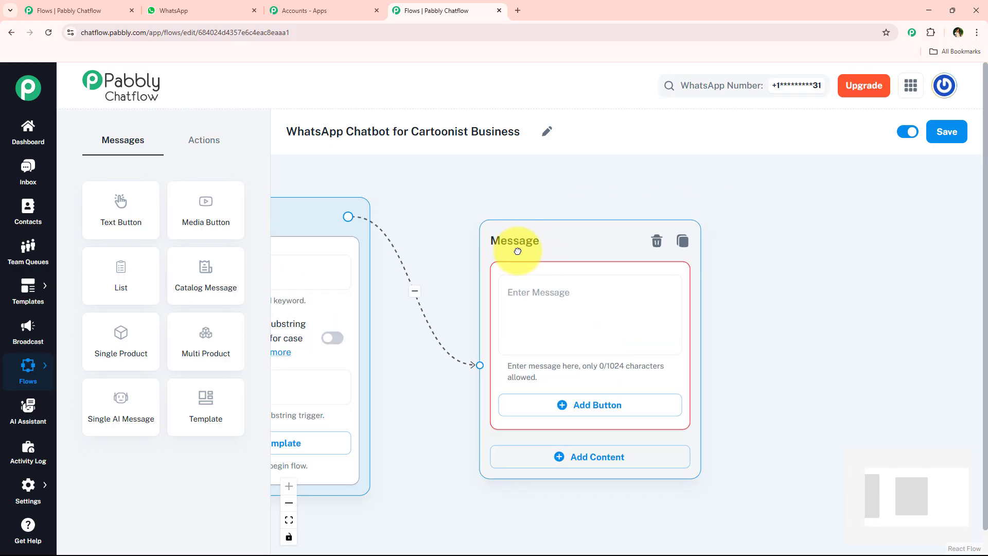
Step: Paste the copied welcome text into the message block's message field
click(540, 311)
key(ctrl+v)
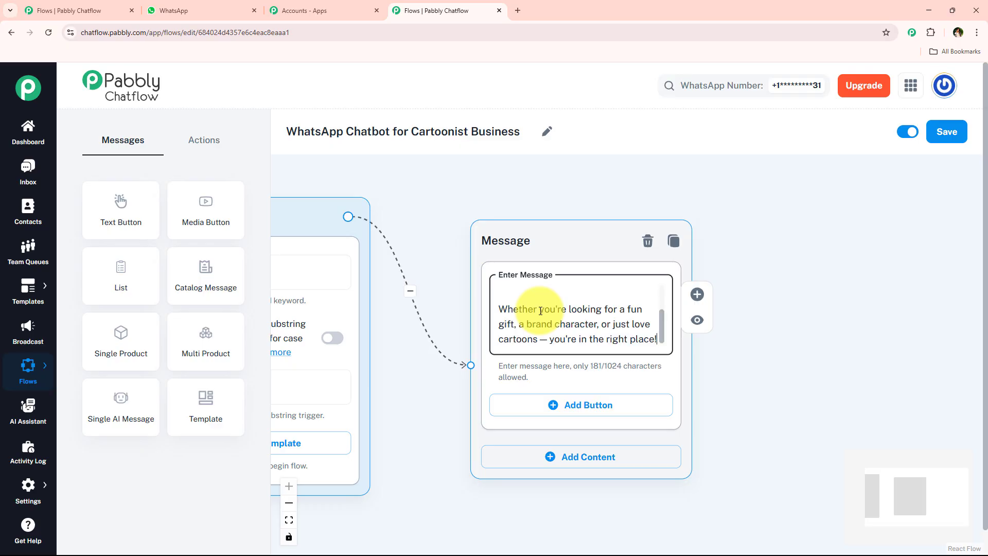
scroll(663, 320, up, 3)
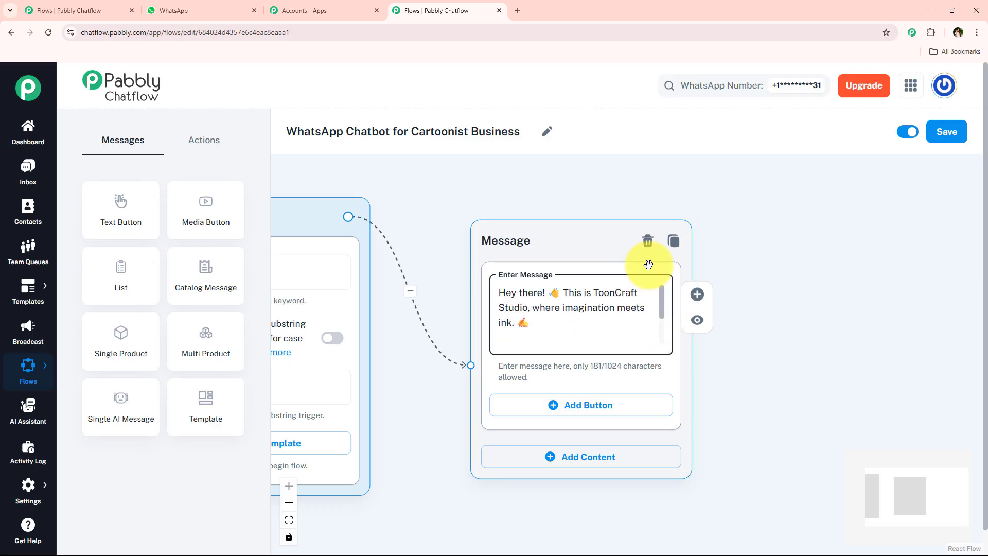
Step: Bold "Hey there! 👋 This is ToonCraft Studio," in the message by wrapping it in asterisks, matching the WhatsApp chat
click(174, 11)
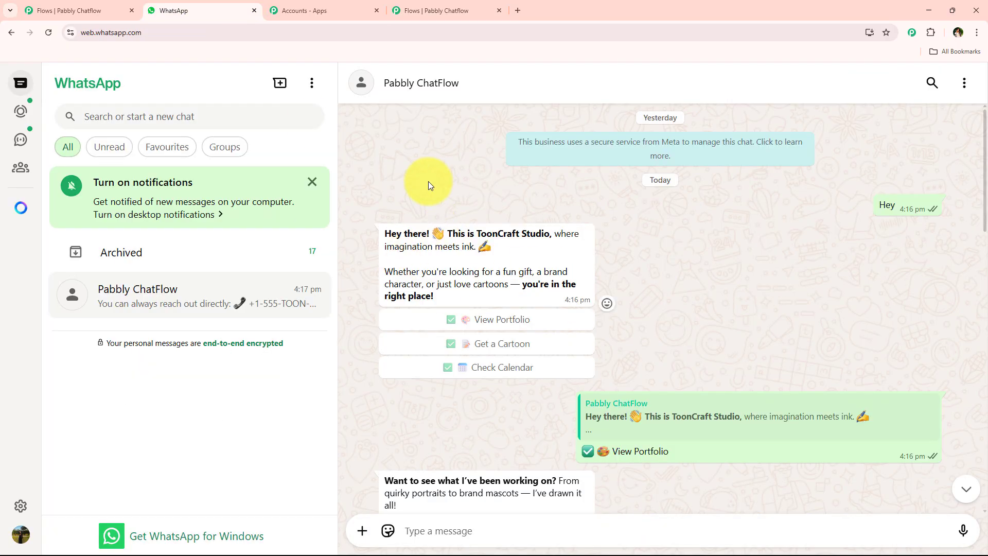
drag(379, 234, 578, 235)
drag(523, 284, 531, 301)
click(474, 219)
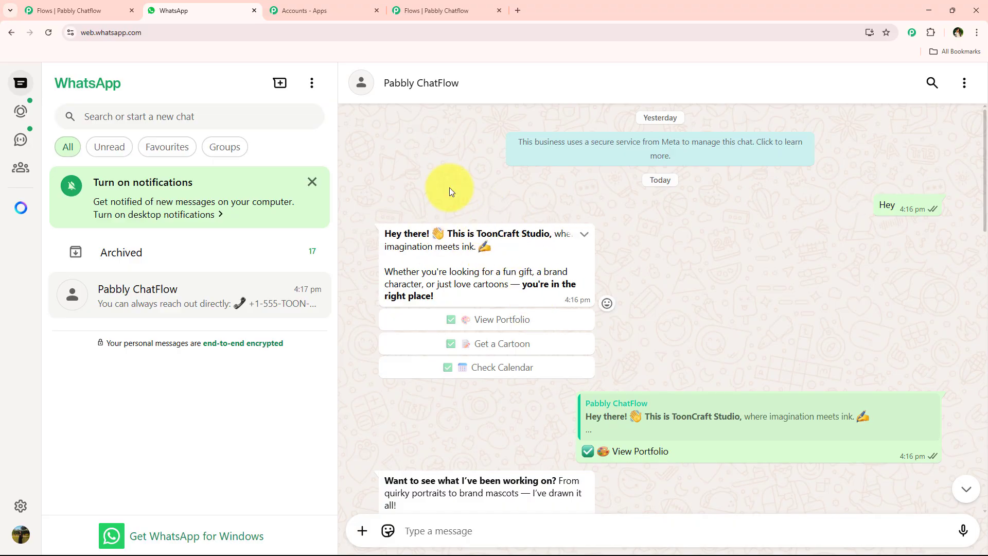
click(437, 10)
click(501, 291)
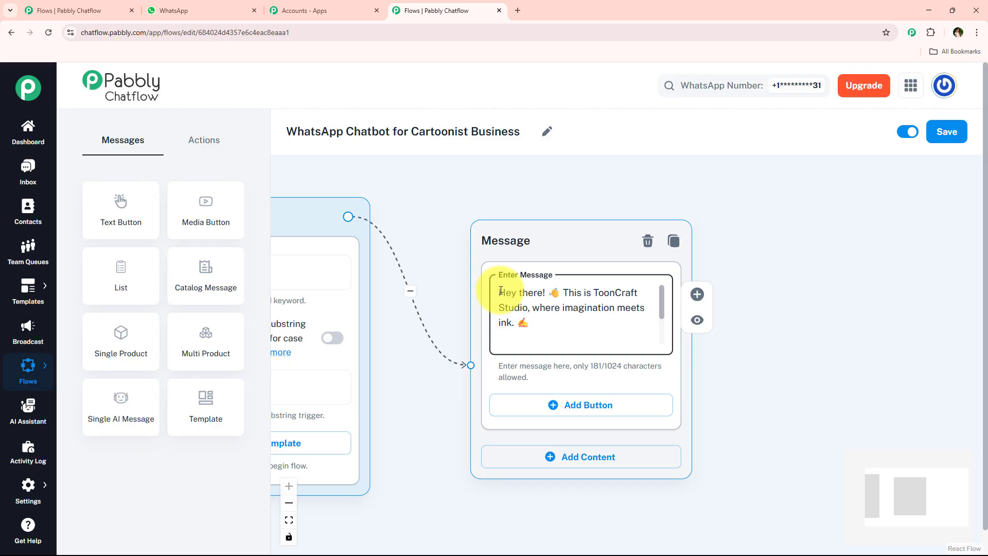
text(*)
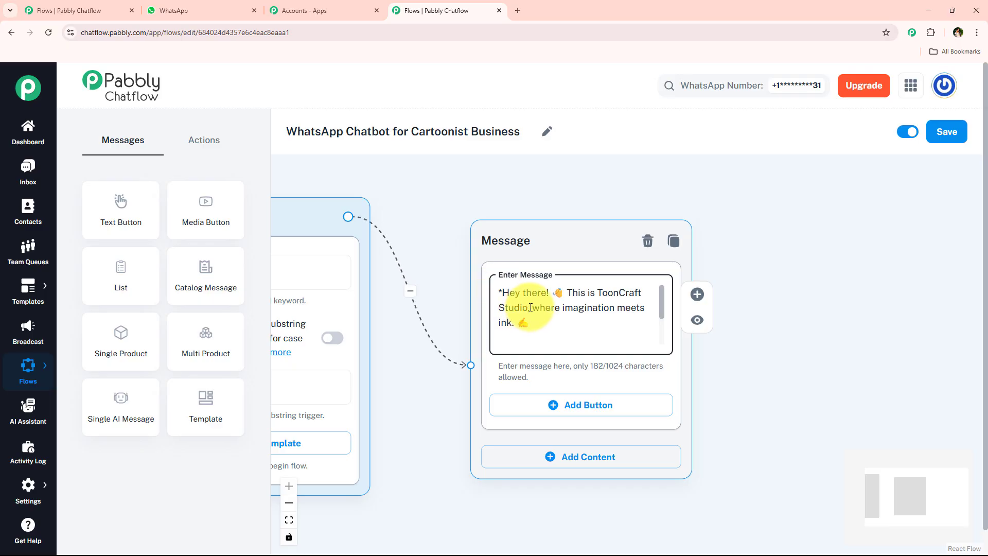
click(531, 308)
text(*)
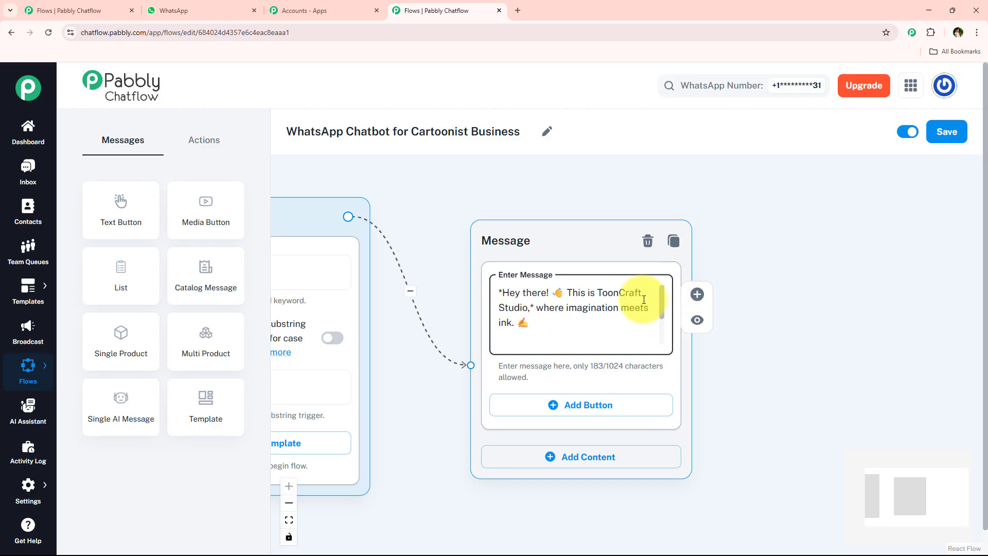
Step: Bold "you're in the right place!" at the end of the welcome message by wrapping it in asterisks
scroll(622, 346, down, 2)
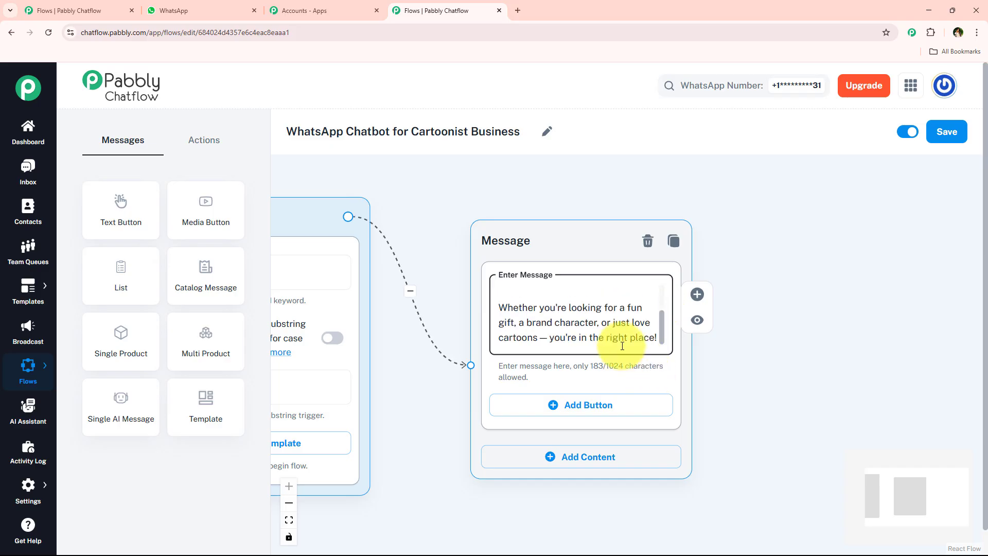
click(549, 339)
text(*)
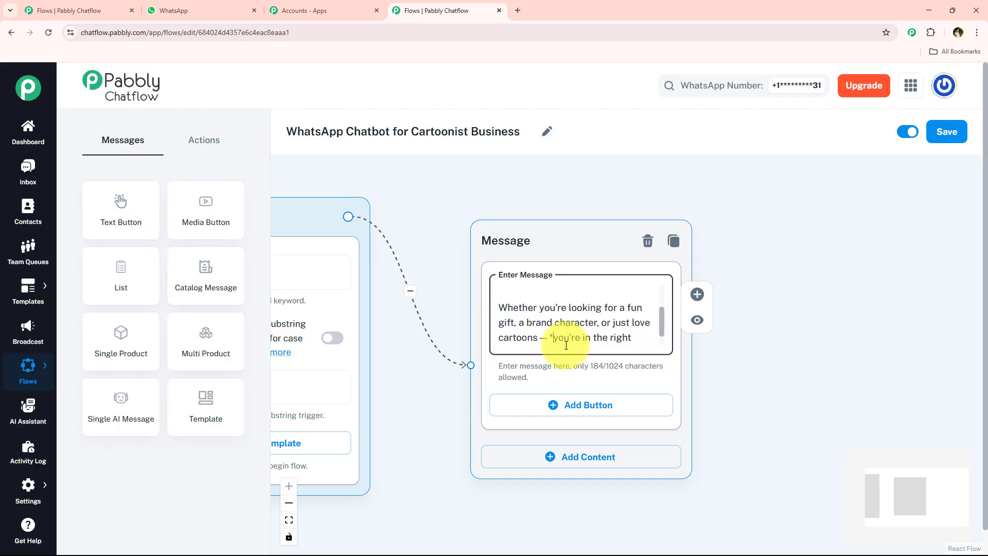
scroll(650, 335, down, 1)
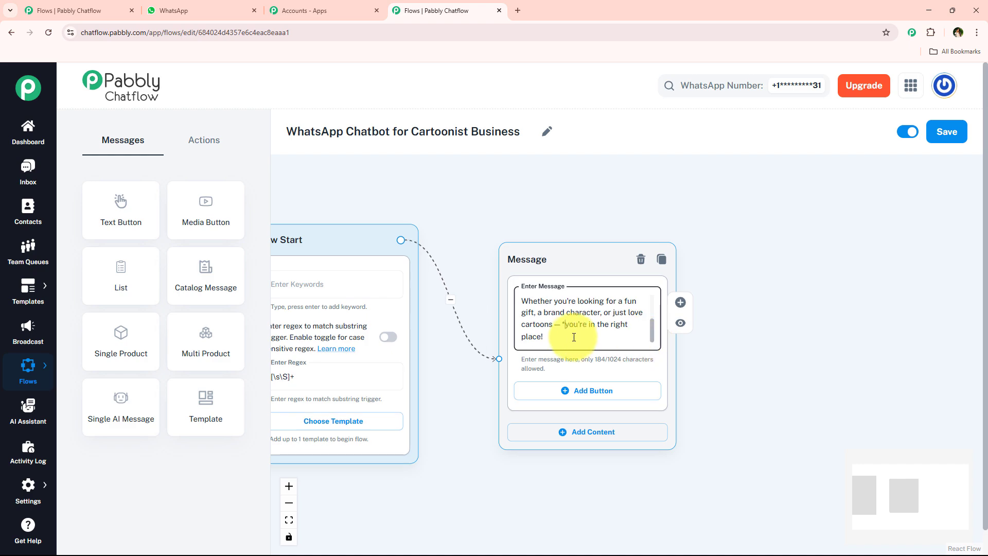
scroll(574, 337, up, 2)
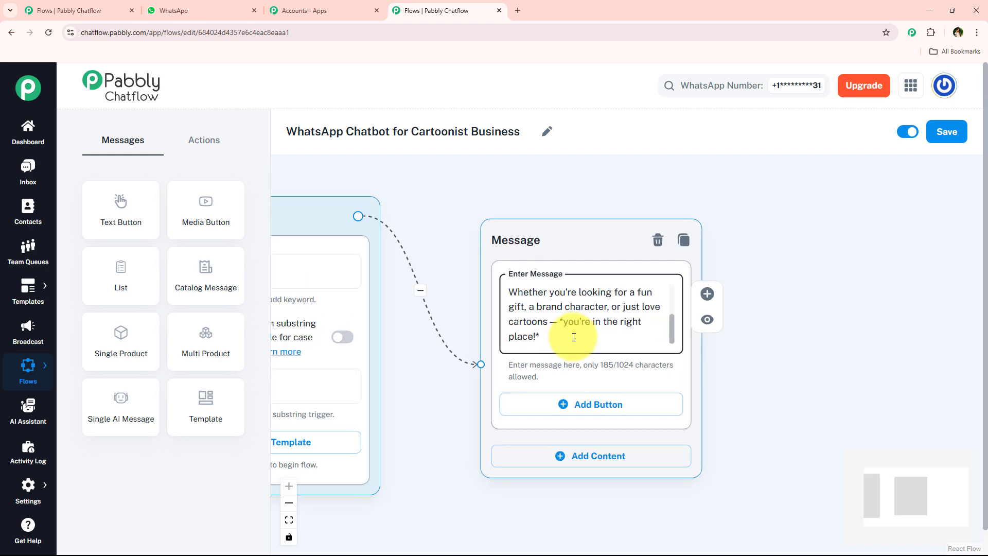
Step: Add three empty buttons to the welcome message block
click(565, 406)
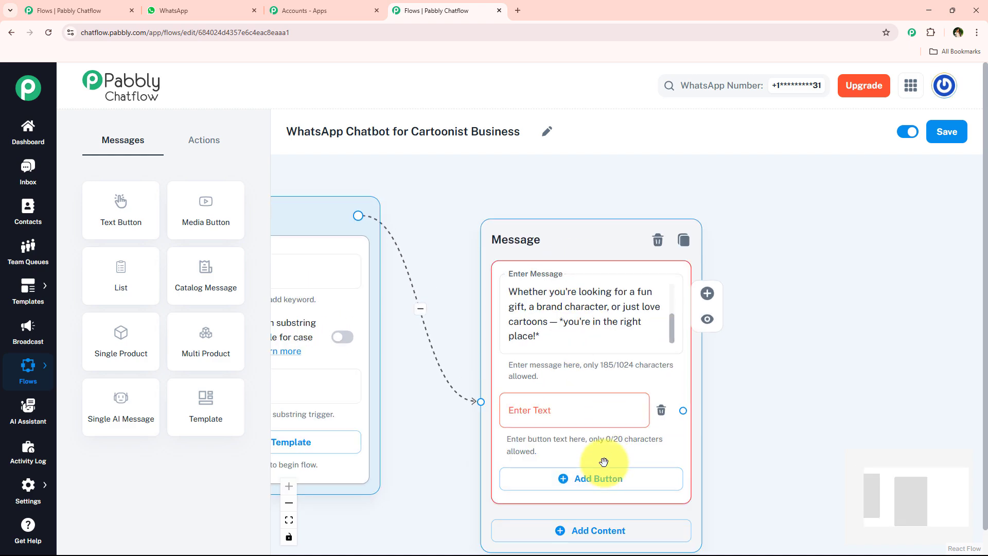
click(602, 476)
drag(806, 450, 765, 328)
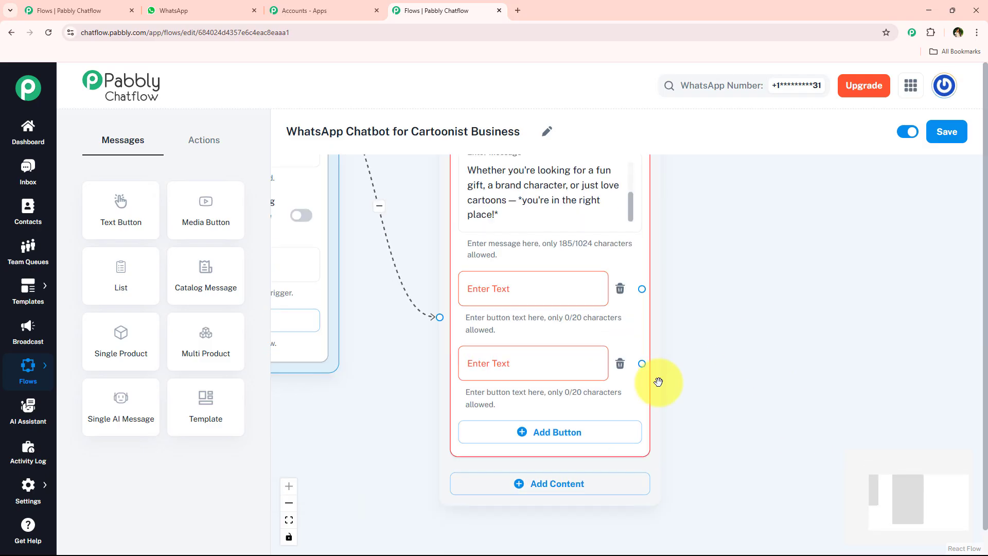
click(534, 435)
Step: Copy the "View Portfolio" button text from the WhatsApp chat and paste it into the first button
click(210, 10)
scroll(761, 341, down, 2)
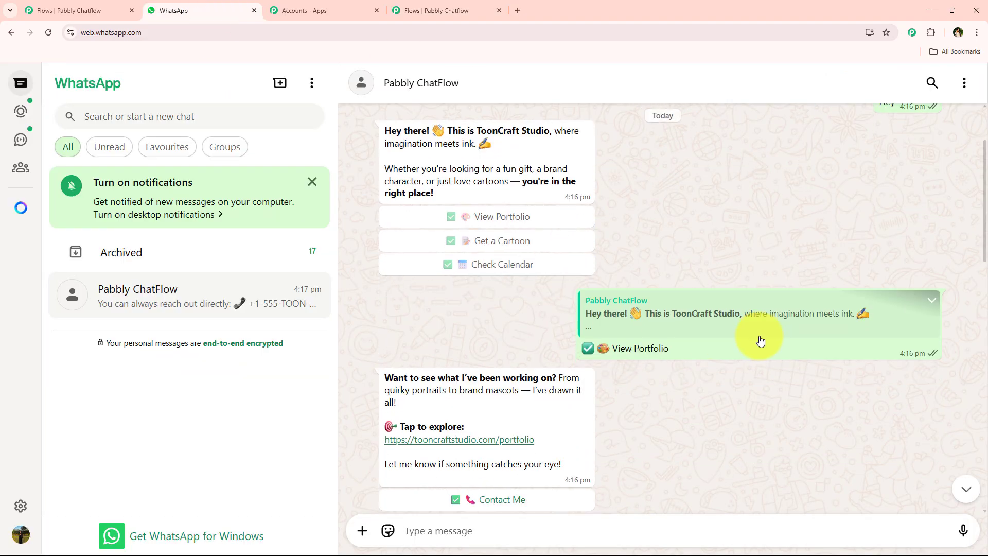
drag(732, 351, 562, 346)
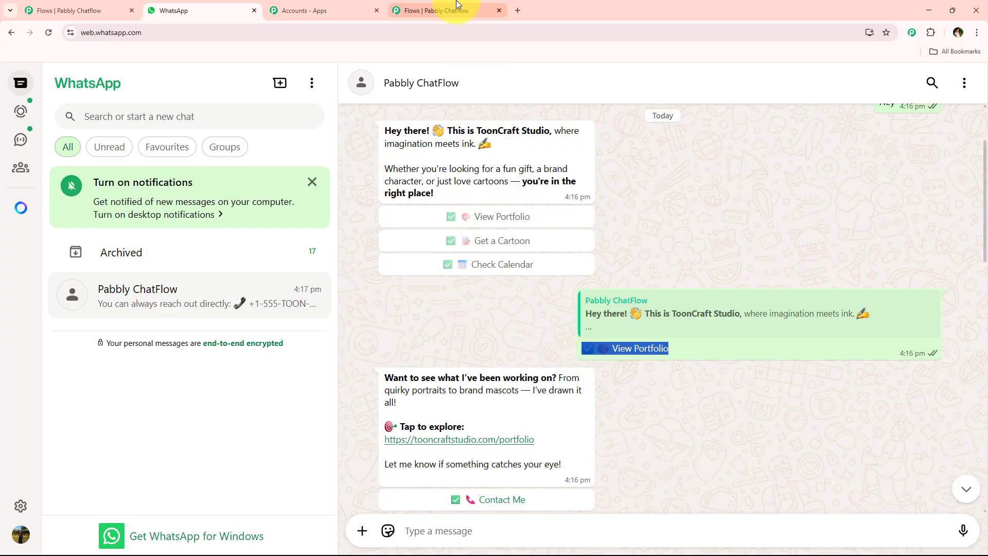
click(438, 10)
click(509, 282)
text(✅ 🎨 View Portfolio)
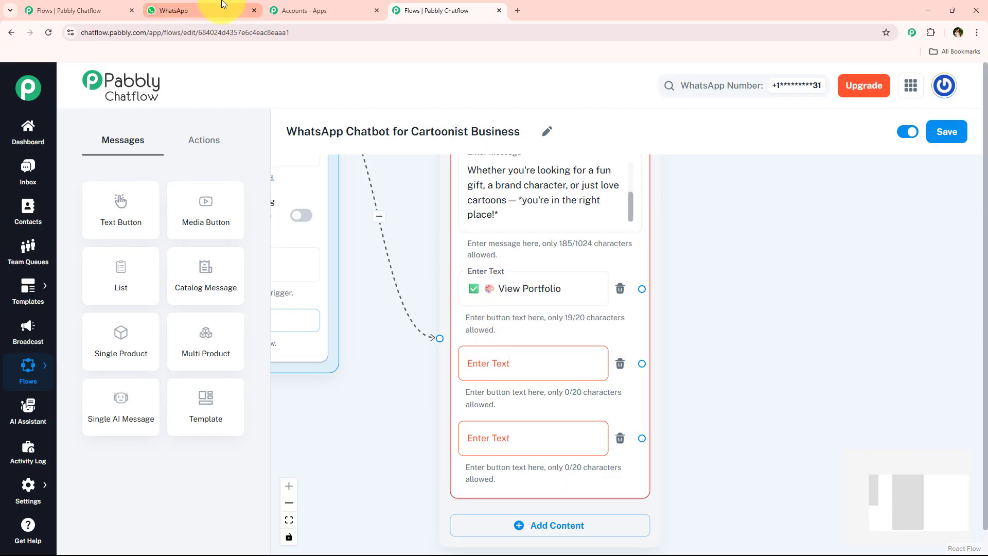
Step: Copy the "Get a Cartoon" button text from the chat and paste it into the second button
click(223, 5)
scroll(513, 359, down, 6)
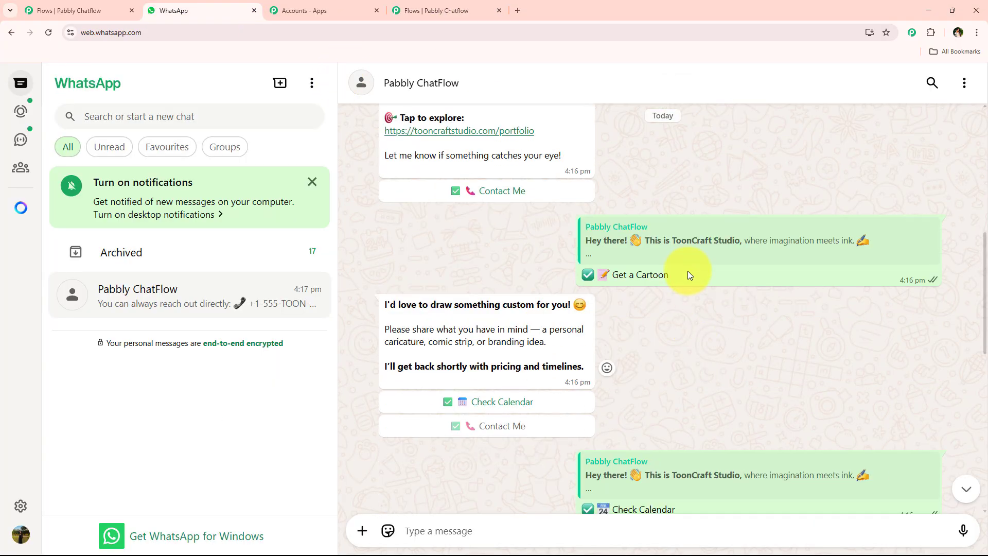
drag(687, 273, 545, 278)
click(437, 10)
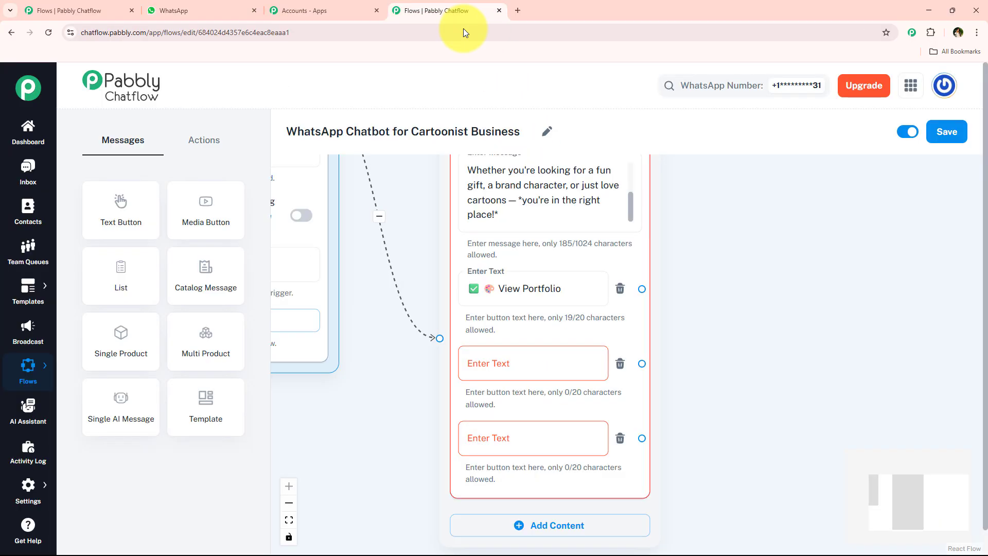
click(560, 349)
text(✅ 📝 Get a Cartoon)
Step: Copy the "Check Calendar" button text from the chat and paste it into the third button
click(173, 10)
scroll(692, 344, down, 3)
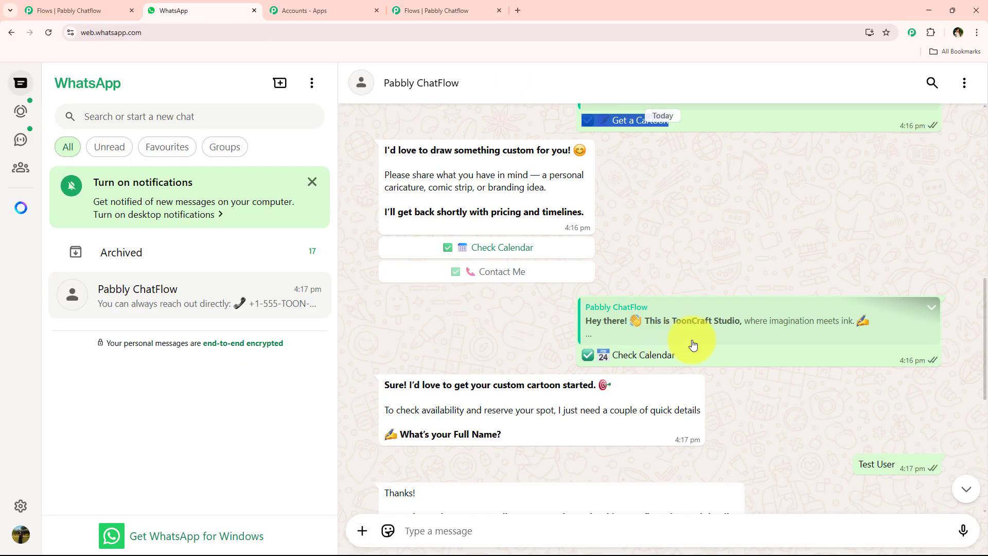
drag(708, 359, 560, 360)
key(ctrl+c)
click(442, 10)
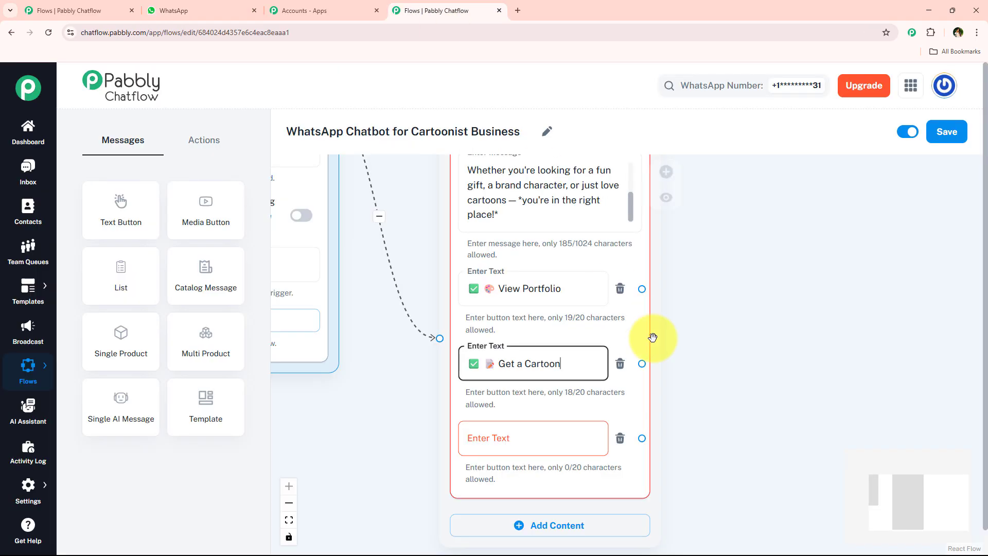
click(562, 425)
key(ctrl+v)
Step: Connect a new Text + Button message block to the View Portfolio button
scroll(698, 387, down, 3)
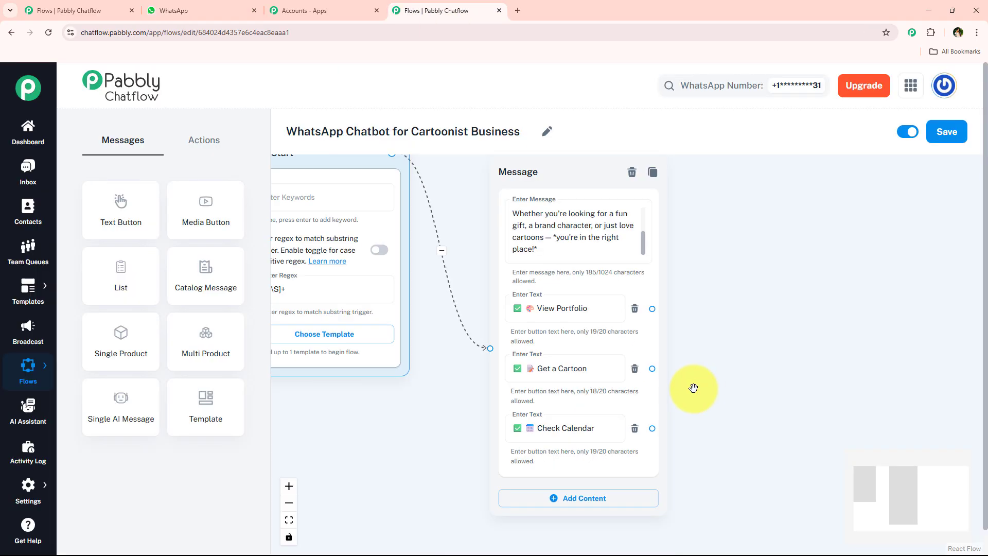
drag(558, 191, 565, 170)
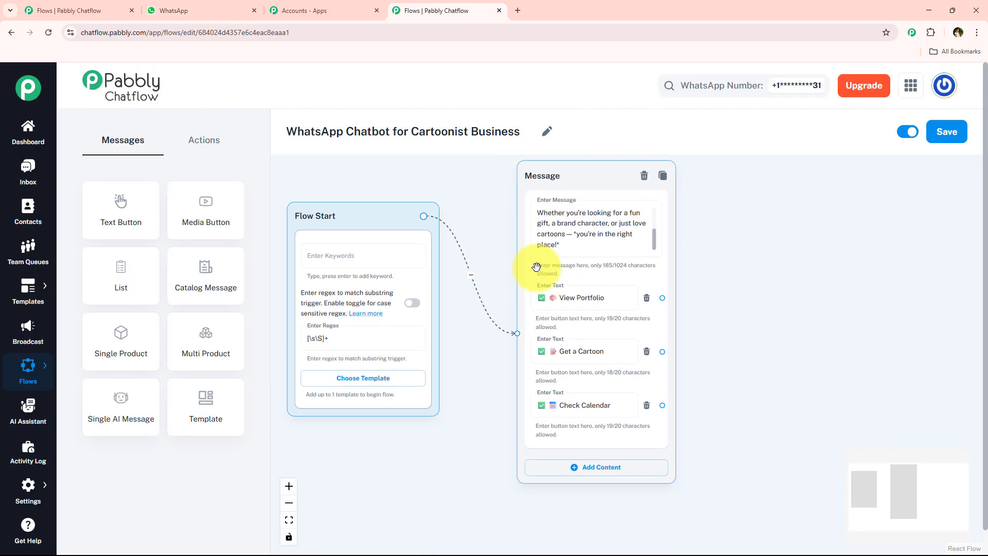
drag(795, 309, 763, 332)
drag(545, 225, 529, 250)
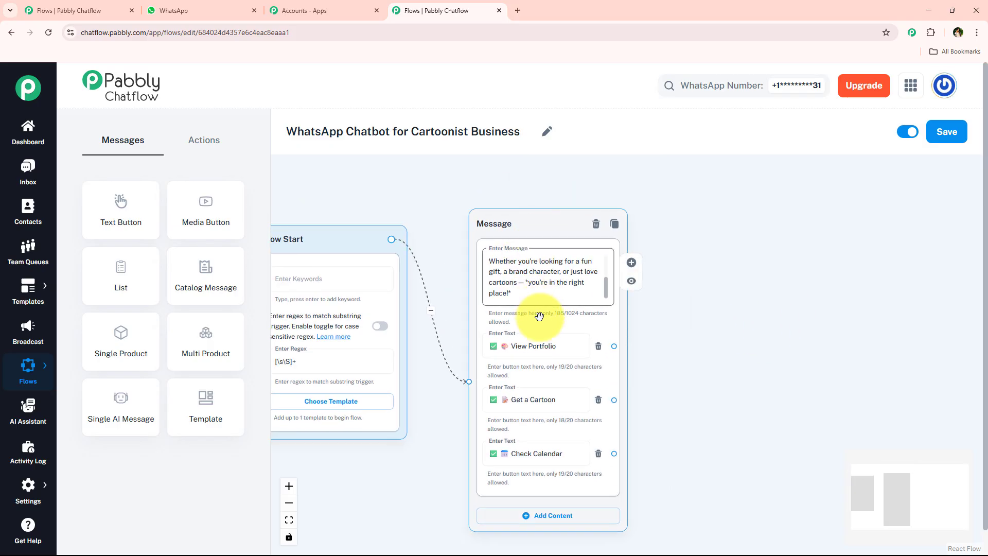
scroll(539, 318, up, 3)
scroll(578, 375, down, 3)
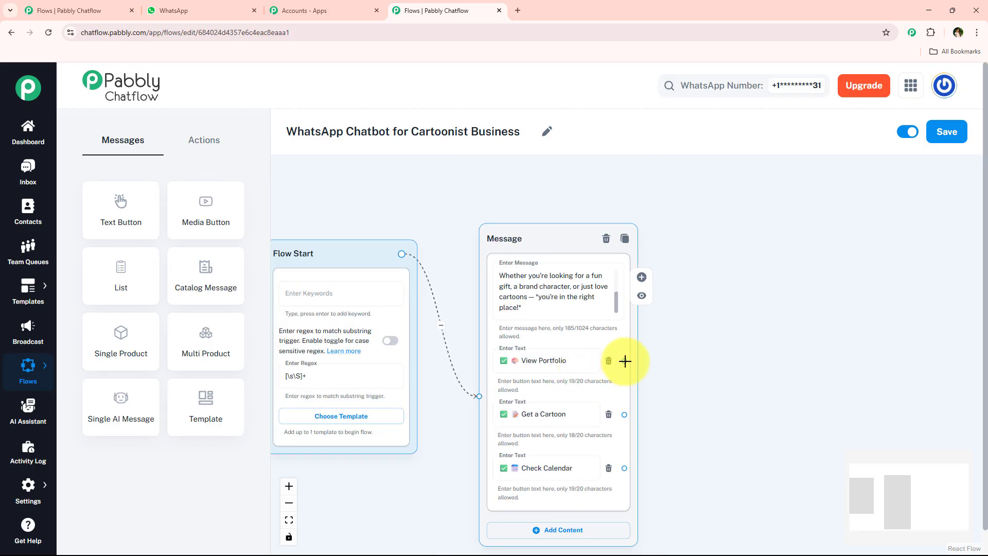
drag(624, 361, 723, 215)
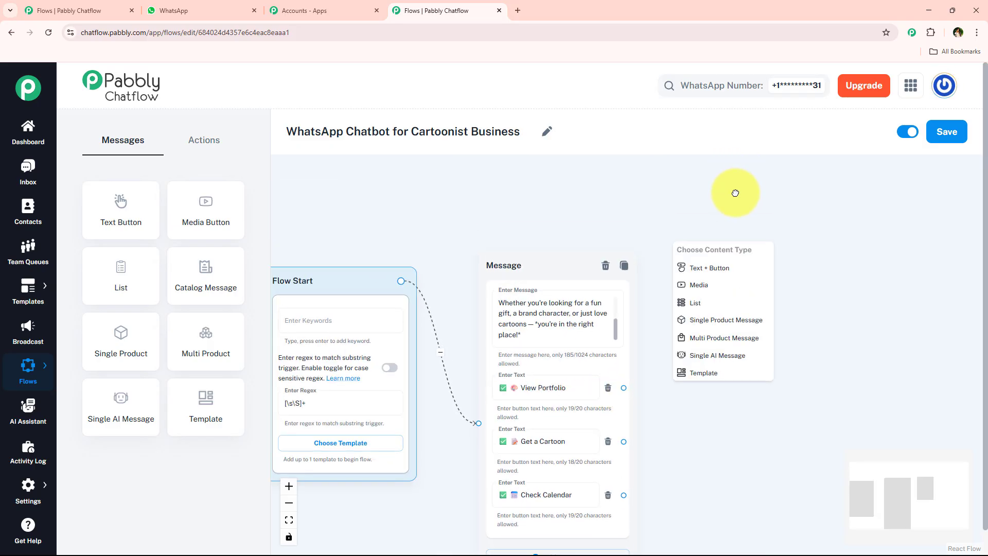
click(727, 268)
drag(734, 260, 750, 223)
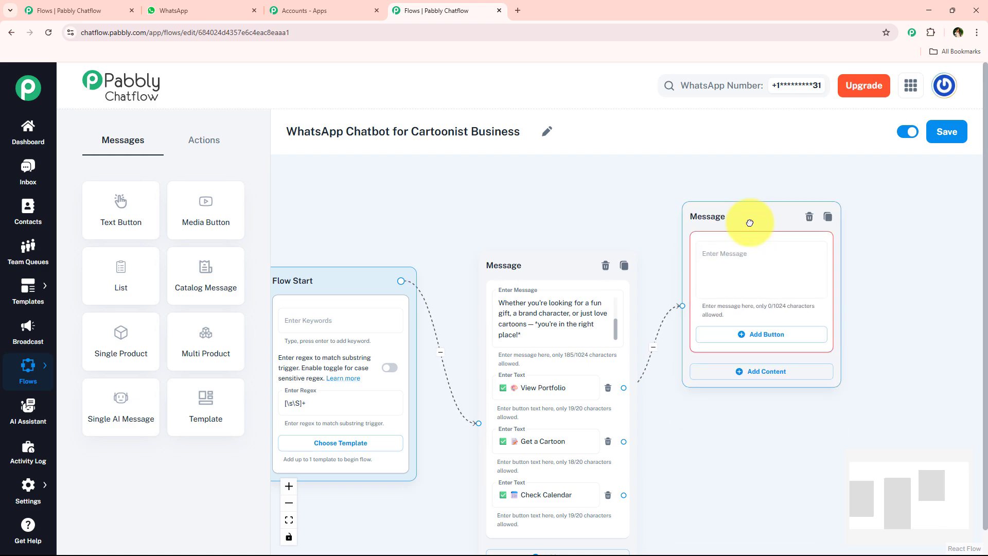
Step: Copy the "Want to see what I've been working on?" portfolio message from the chat and paste it into the new block's message
click(221, 10)
scroll(533, 272, down, 3)
scroll(532, 273, up, 6)
scroll(532, 272, up, 5)
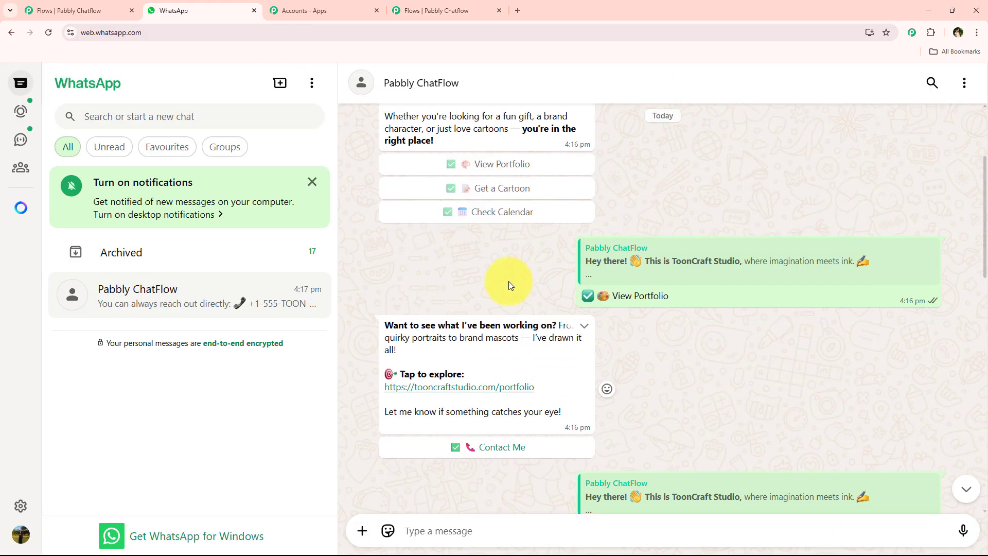
drag(388, 324, 585, 410)
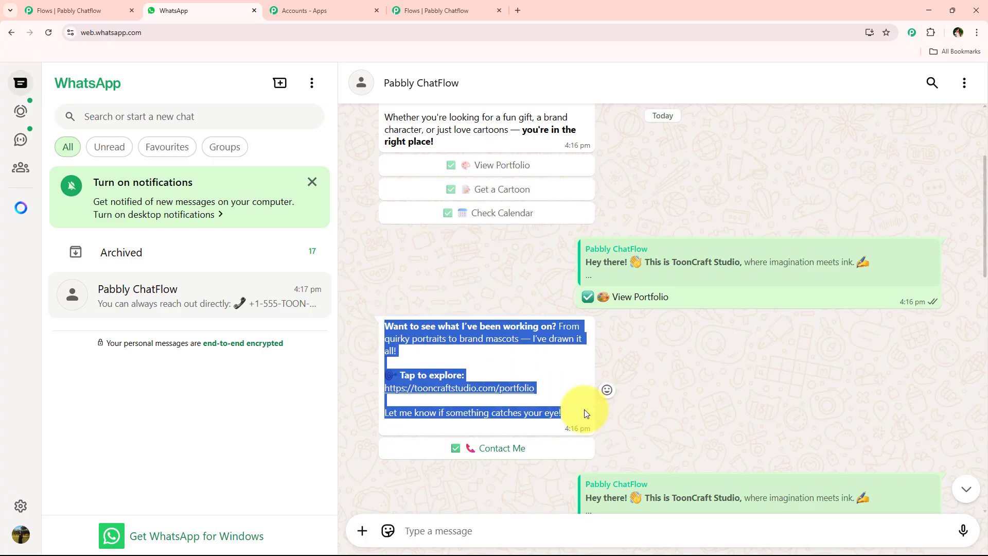
click(437, 10)
click(720, 252)
key(ctrl+v)
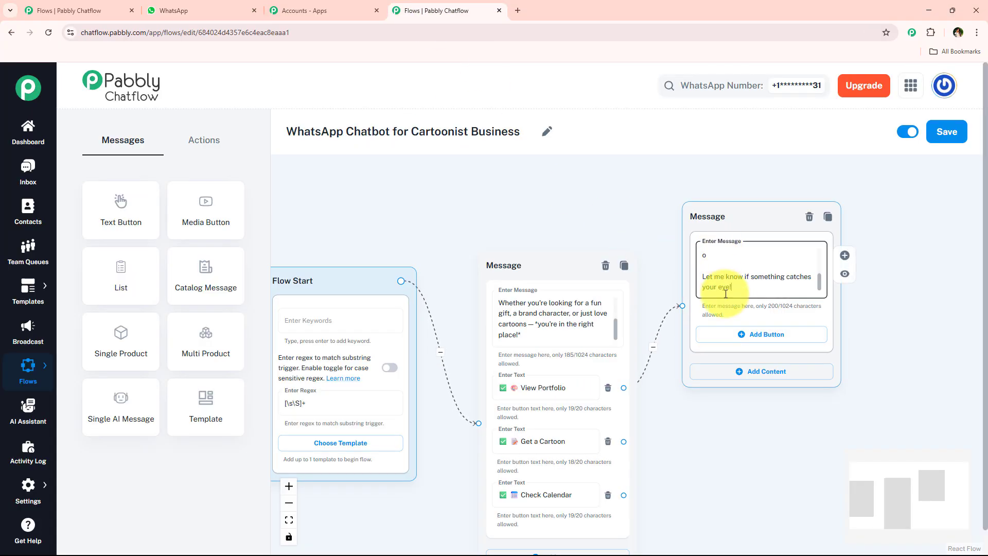
Step: Add a button to the portfolio block and paste "Contact Me" from the chat as its text
click(764, 333)
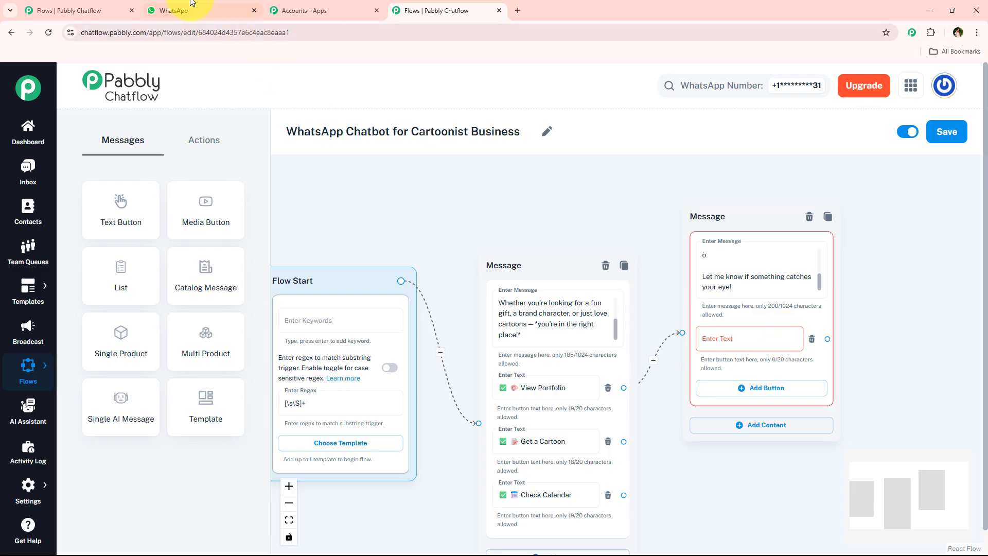
click(216, 11)
scroll(496, 199, down, 10)
drag(667, 422, 562, 426)
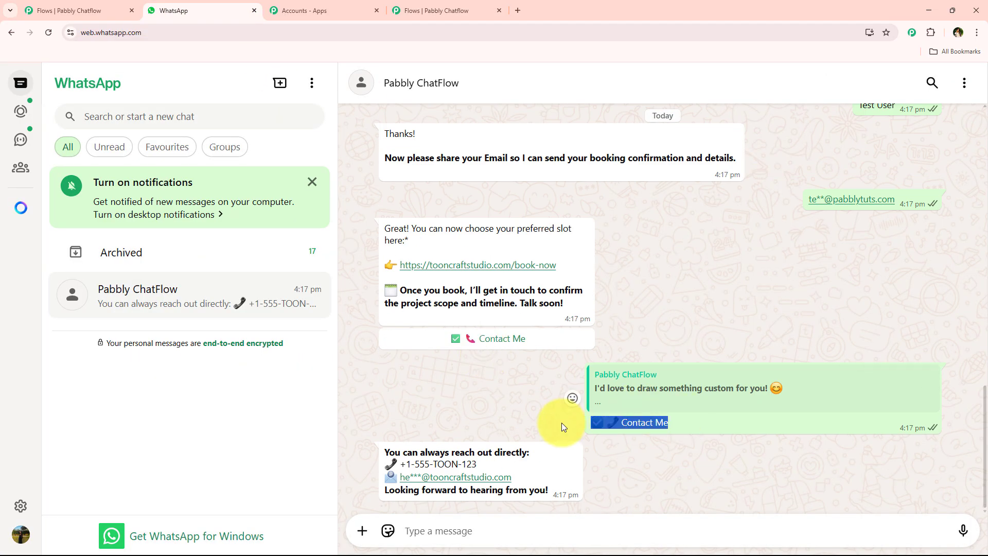
scroll(470, 258, up, 10)
click(442, 11)
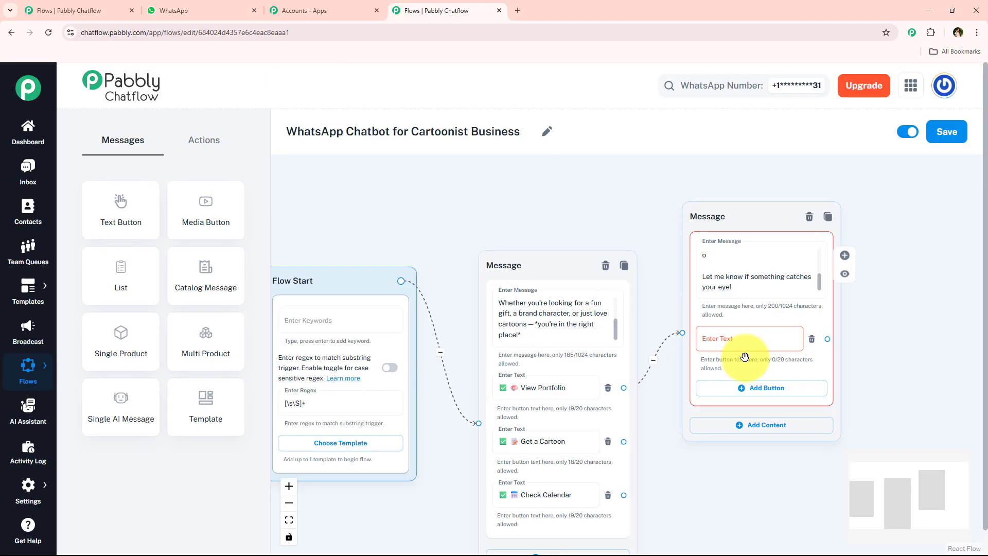
click(746, 345)
key(ctrl+v)
Step: Connect a new Text + Button message block to the Get a Cartoon button
drag(730, 216, 729, 165)
scroll(577, 358, up, 3)
drag(584, 355, 756, 353)
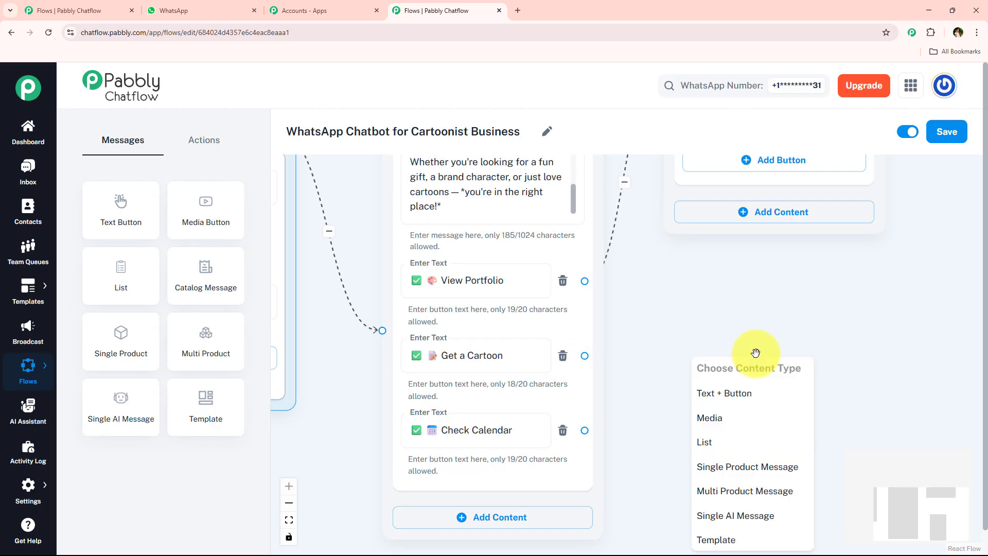
drag(631, 380, 856, 235)
drag(605, 267, 523, 267)
scroll(545, 282, down, 3)
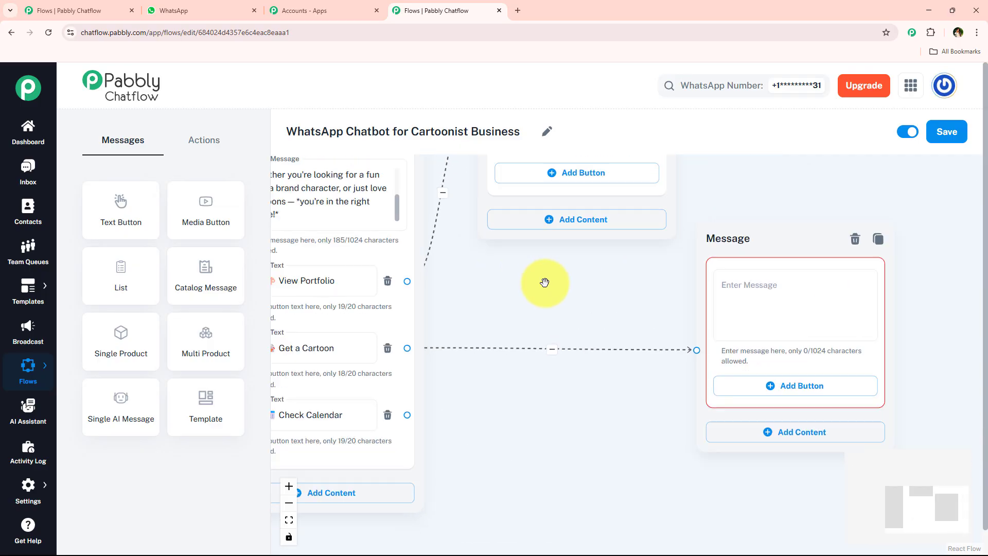
scroll(348, 320, up, 2)
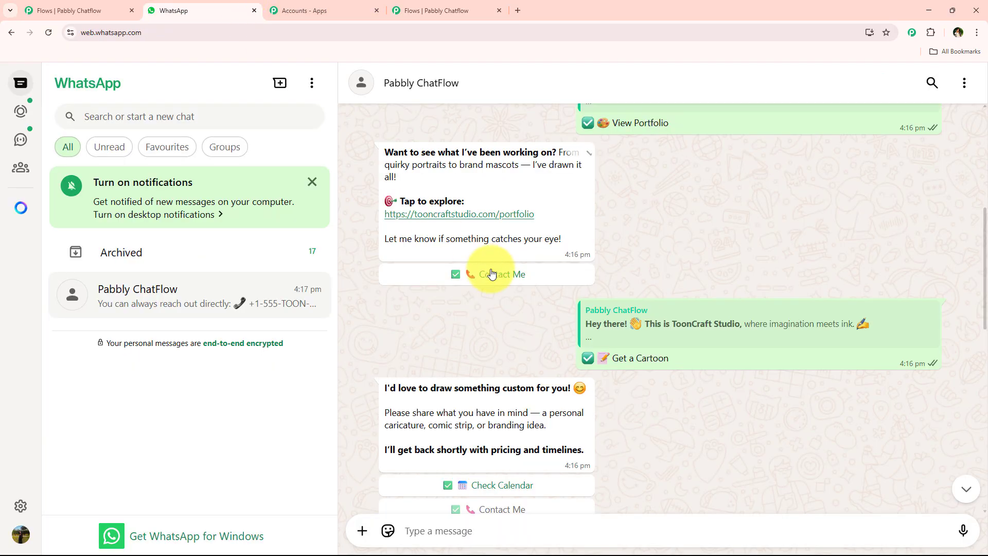
Step: Copy the "I'd love to draw something custom for you!" message from the chat and paste it into the new block's message
click(175, 10)
scroll(488, 273, down, 2)
triple_click(469, 318)
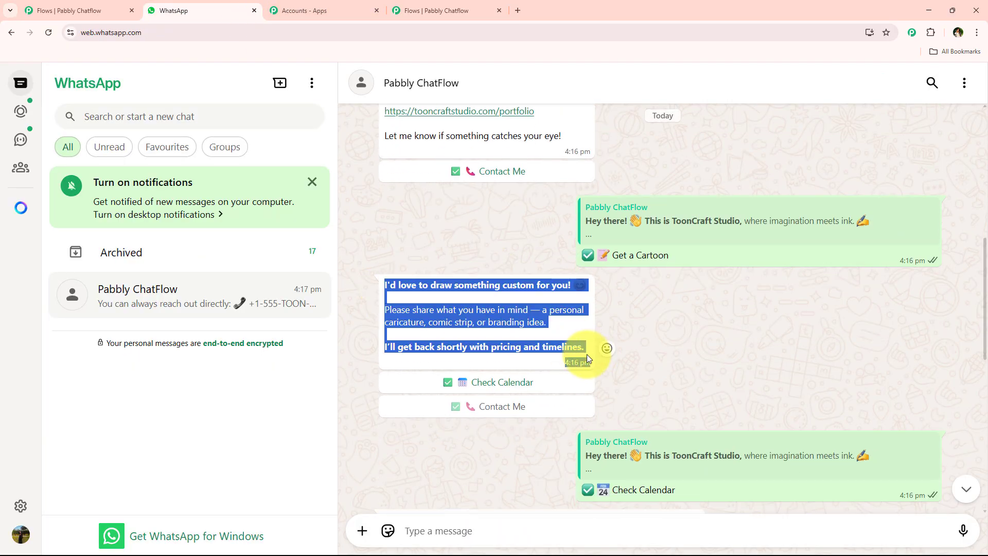
click(447, 11)
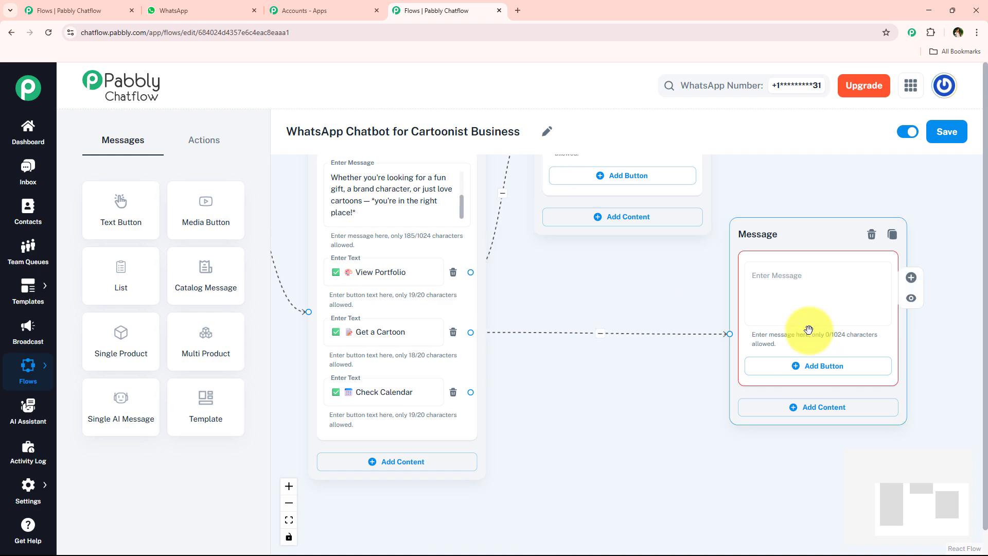
click(790, 302)
key(ctrl+v)
Step: Add a button to the new cartoon block with the text "Check Calendar"
click(175, 10)
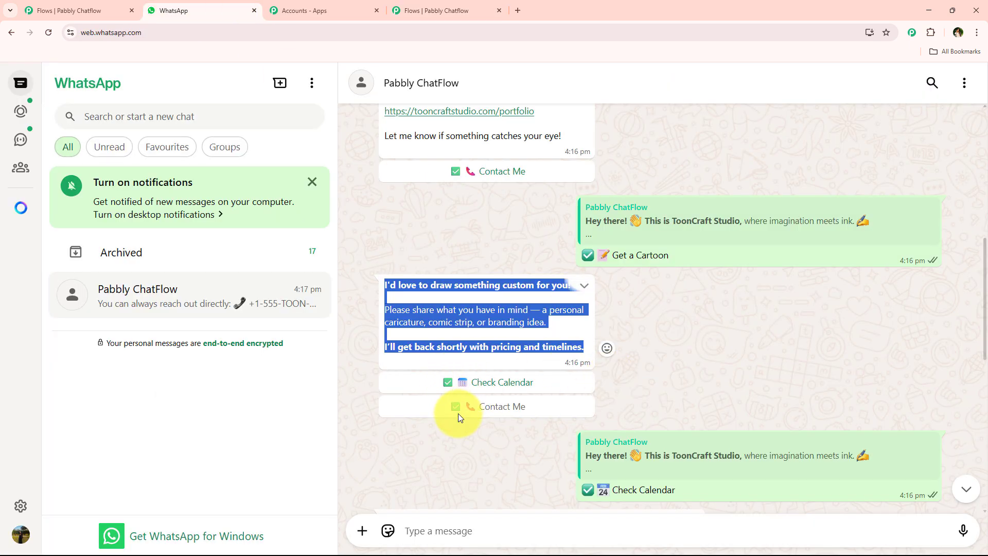
click(397, 16)
click(392, 396)
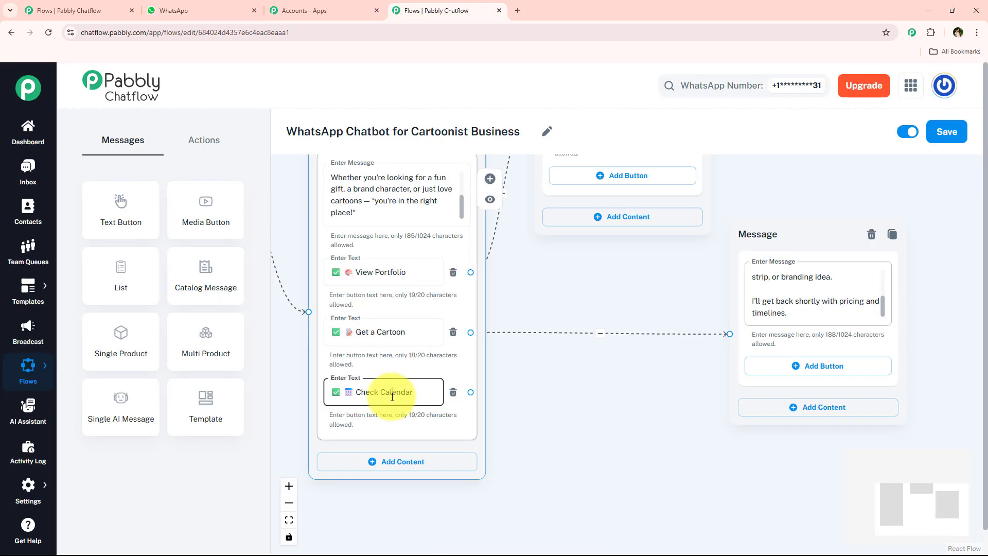
click(826, 367)
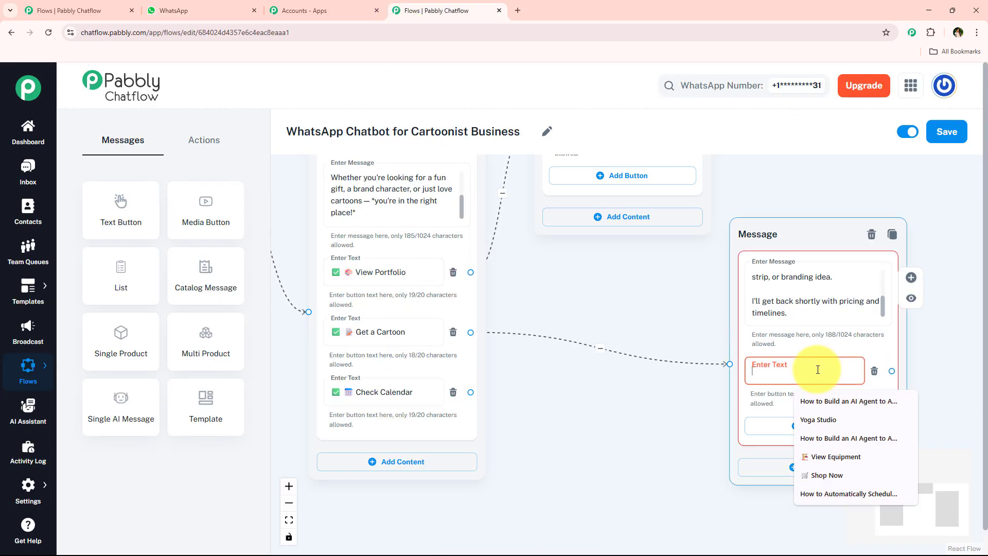
key(ctrl+v)
Step: Add a second button to the same block and paste "Contact Me" as its text
scroll(662, 403, down, 3)
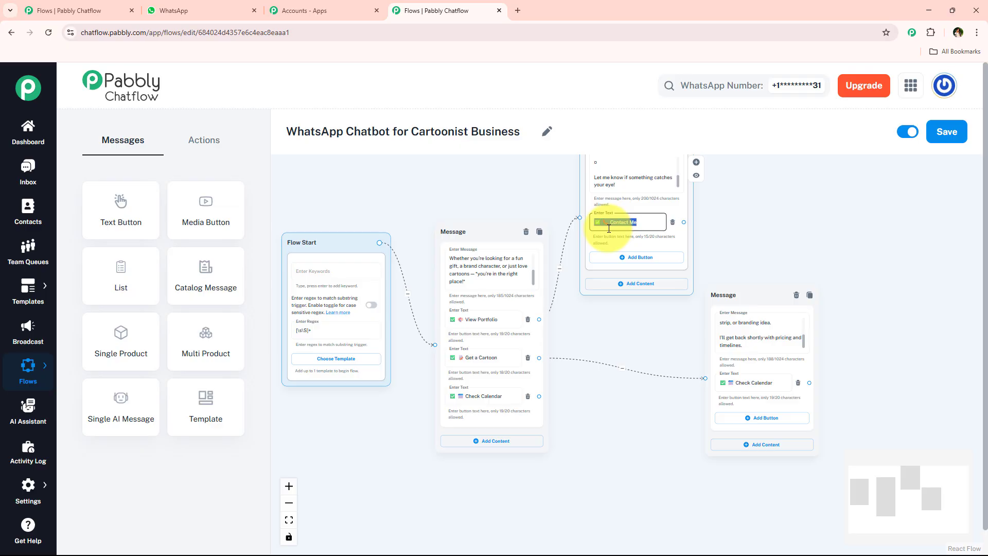
click(765, 417)
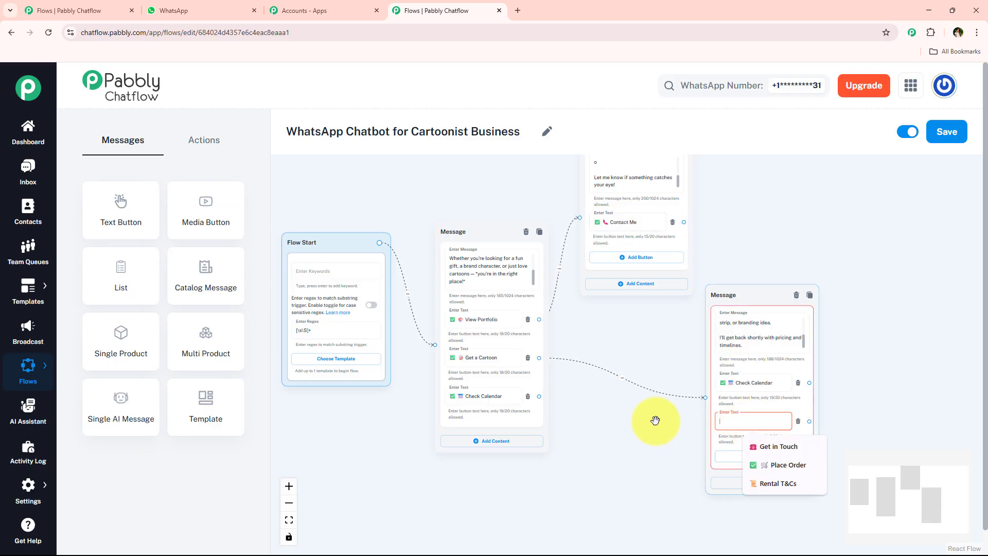
key(ctrl+v)
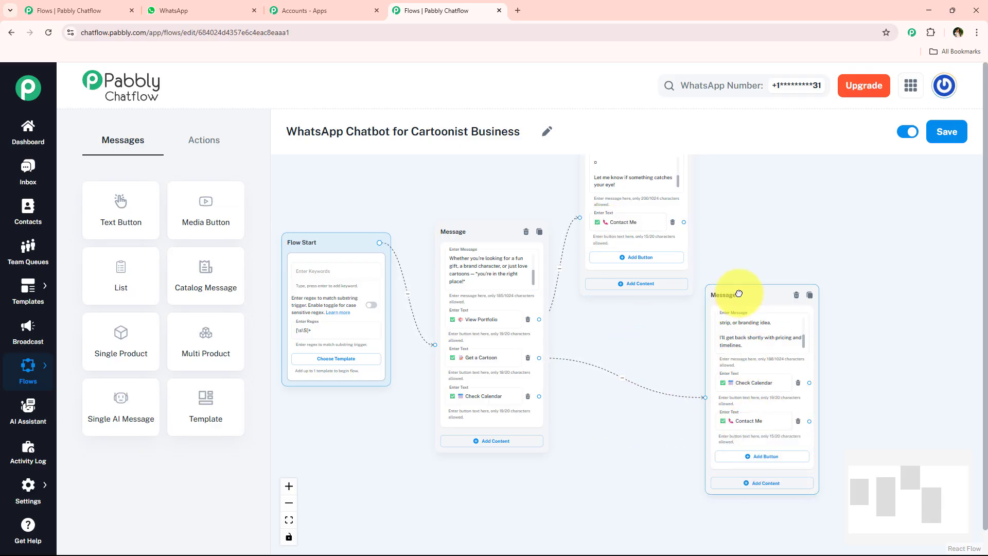
Step: Copy the "Sure! I'd love to get your custom cartoon started" message from the chat into a new Ask Question block linked to the Check Calendar button
scroll(531, 396, up, 3)
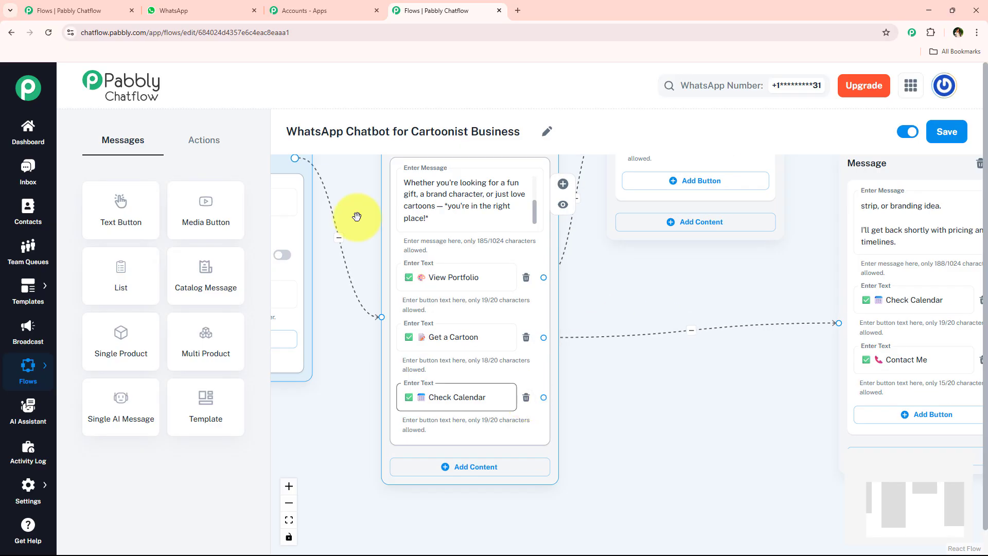
click(198, 6)
scroll(436, 252, down, 5)
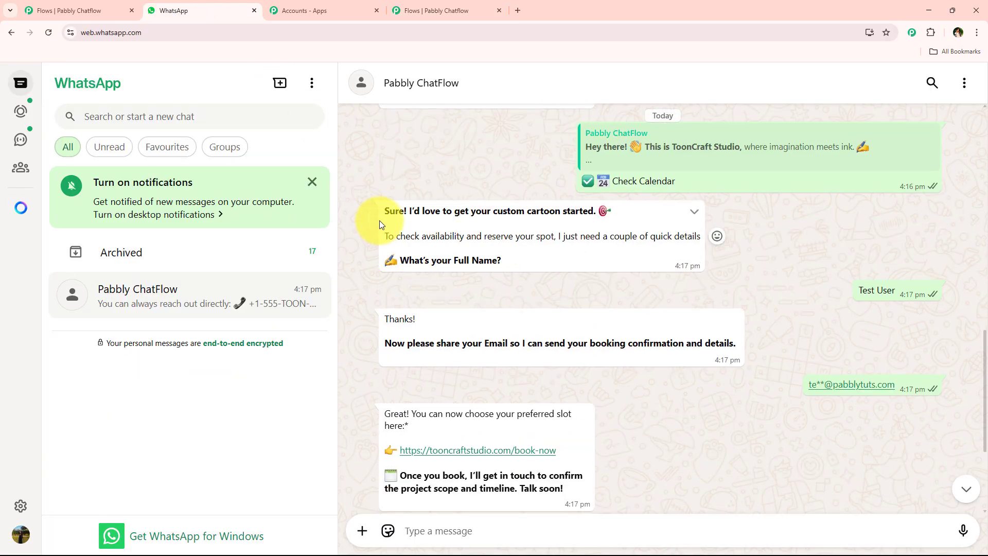
drag(380, 222, 512, 261)
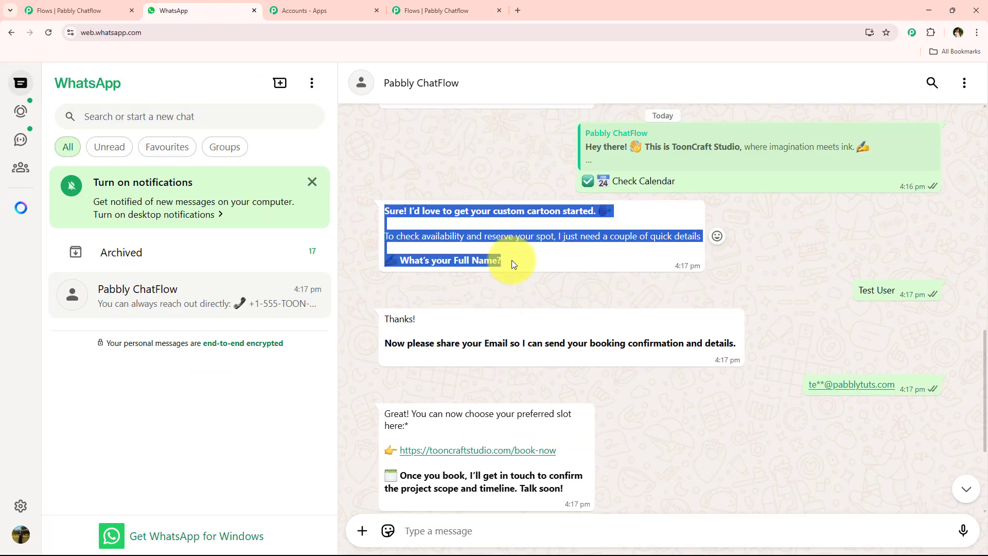
click(445, 6)
click(204, 140)
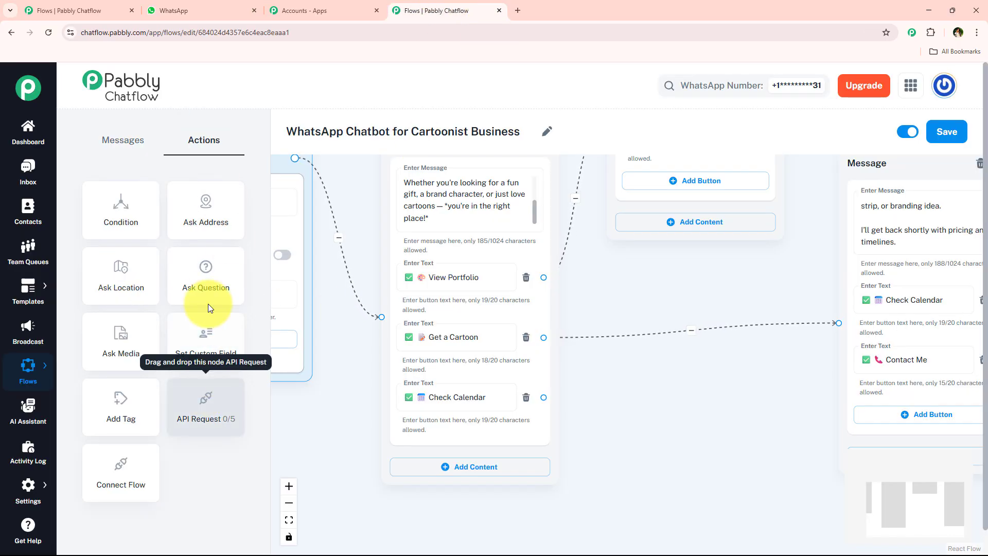
drag(208, 304, 637, 395)
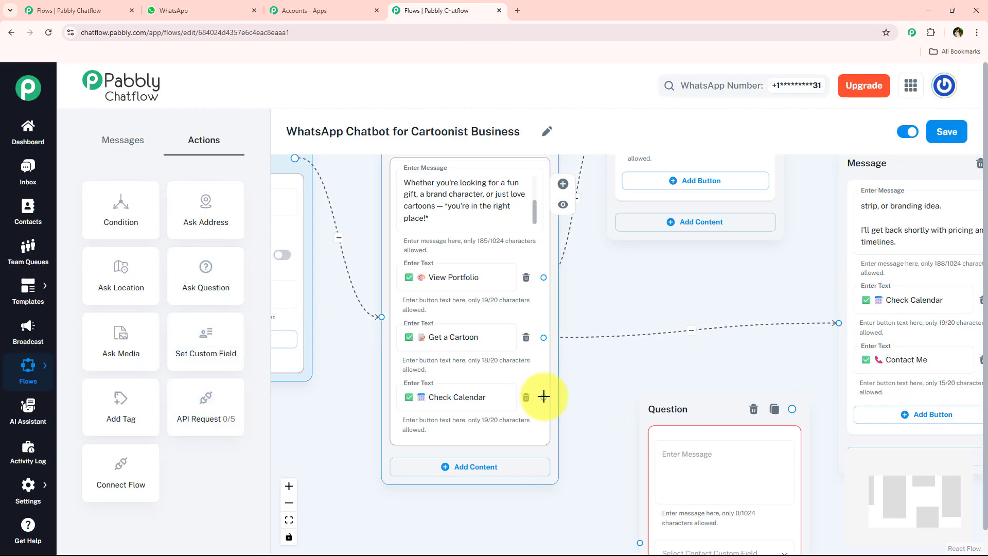
drag(543, 396, 638, 449)
click(676, 376)
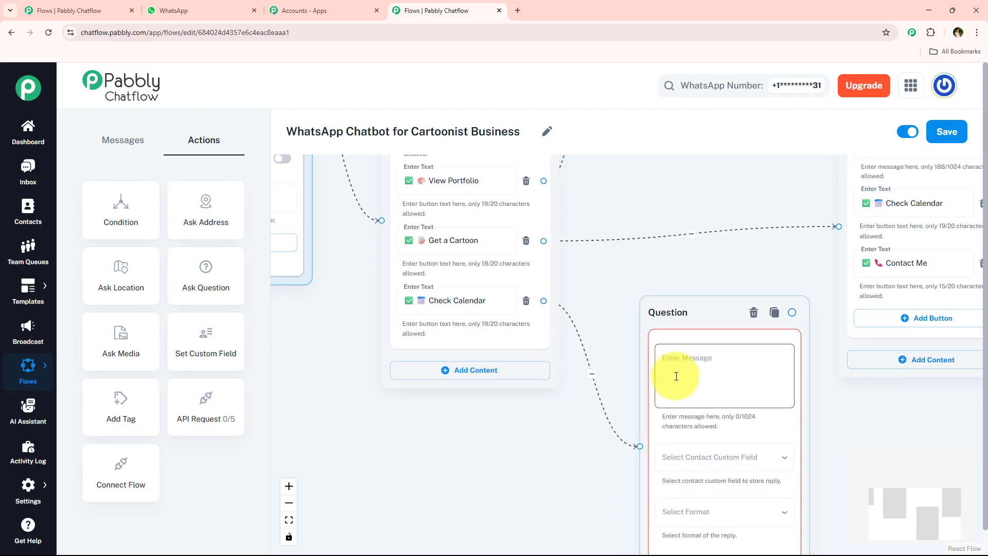
key(ctrl+v)
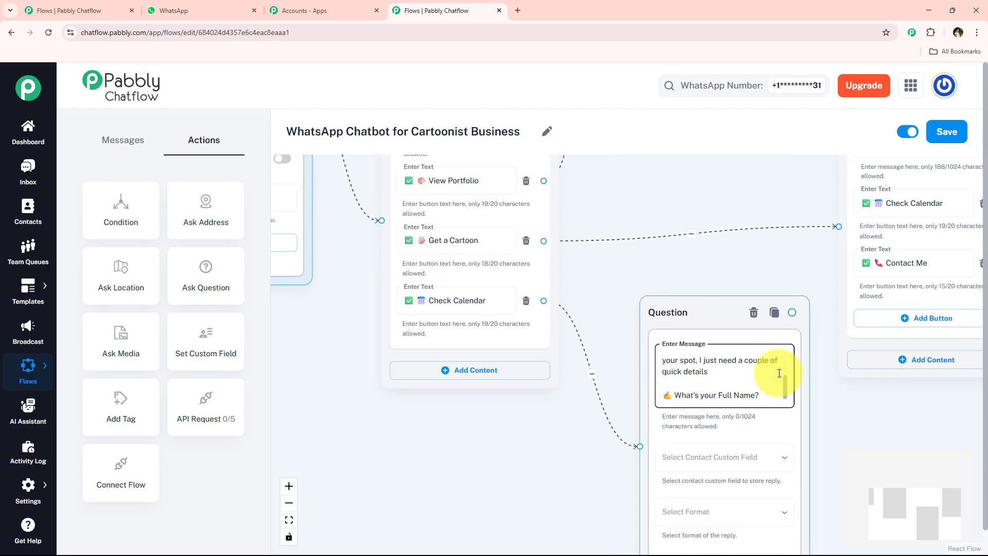
Step: Store the question's reply in the FullName contact custom field
drag(587, 272, 474, 214)
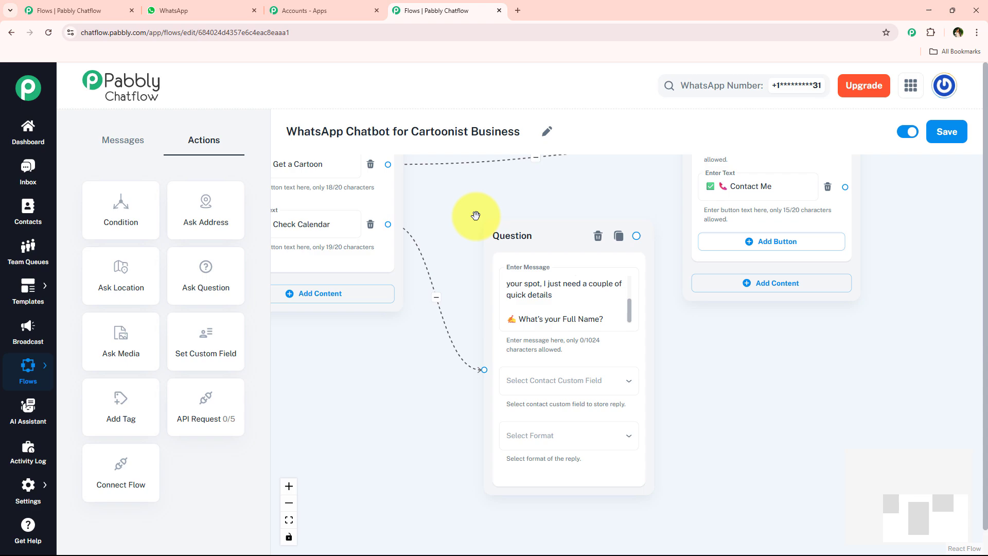
click(576, 386)
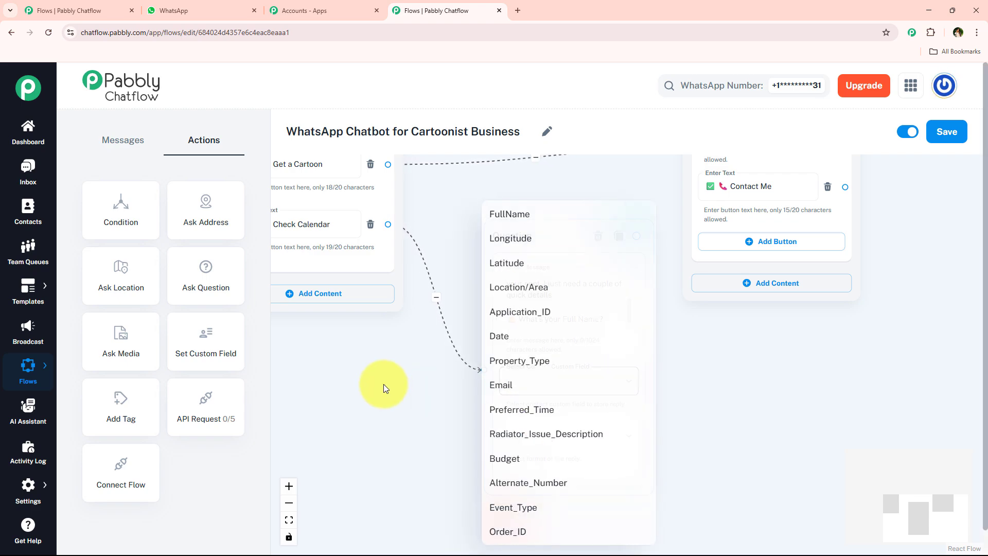
click(383, 384)
click(427, 393)
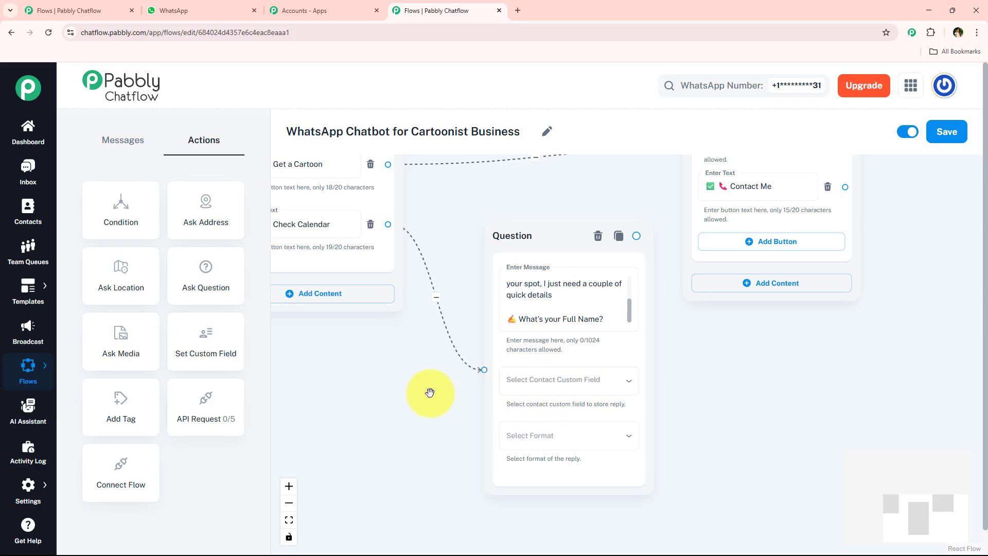
mouse_move(13, 482)
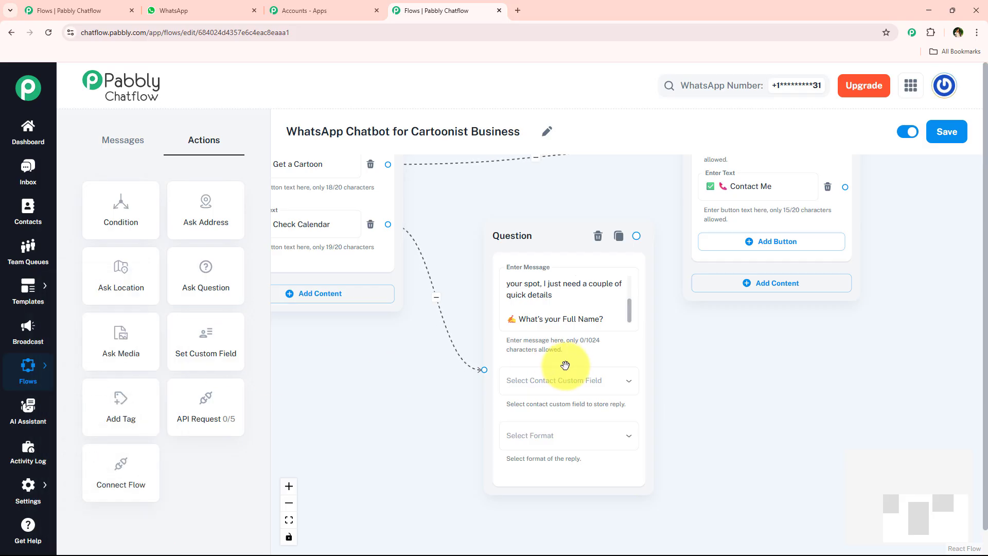
click(566, 384)
click(535, 220)
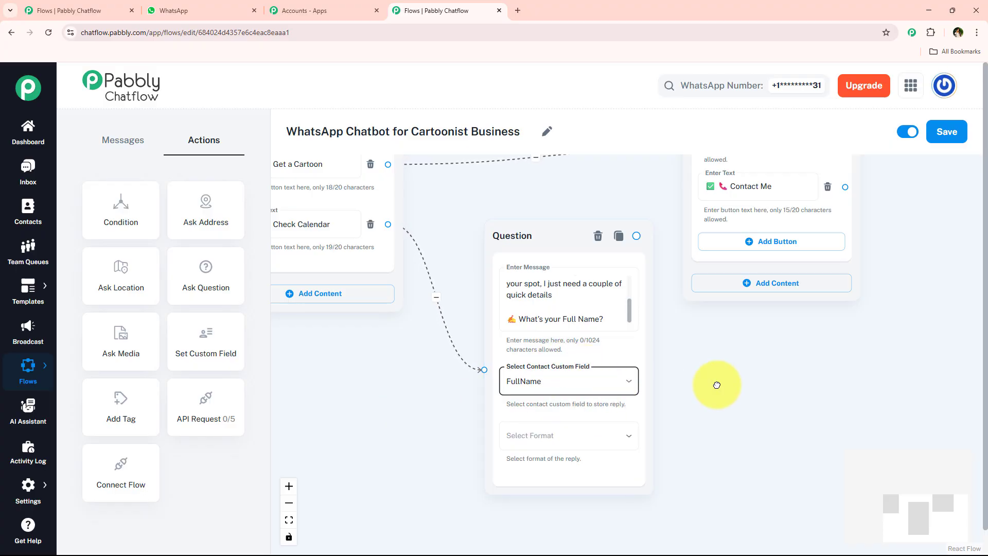
Step: Set the full-name question's reply format to Text
drag(717, 386, 595, 326)
scroll(578, 359, up, 1)
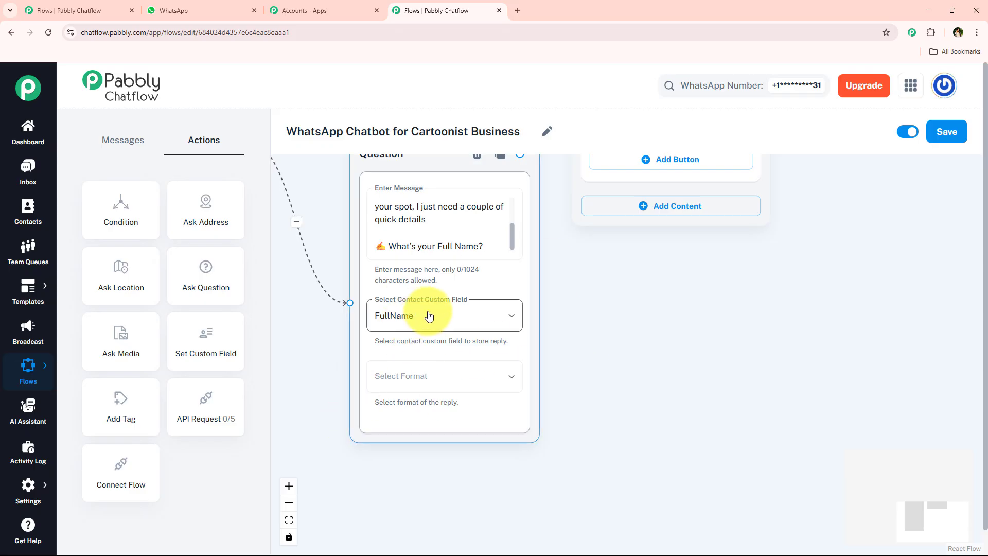
click(400, 375)
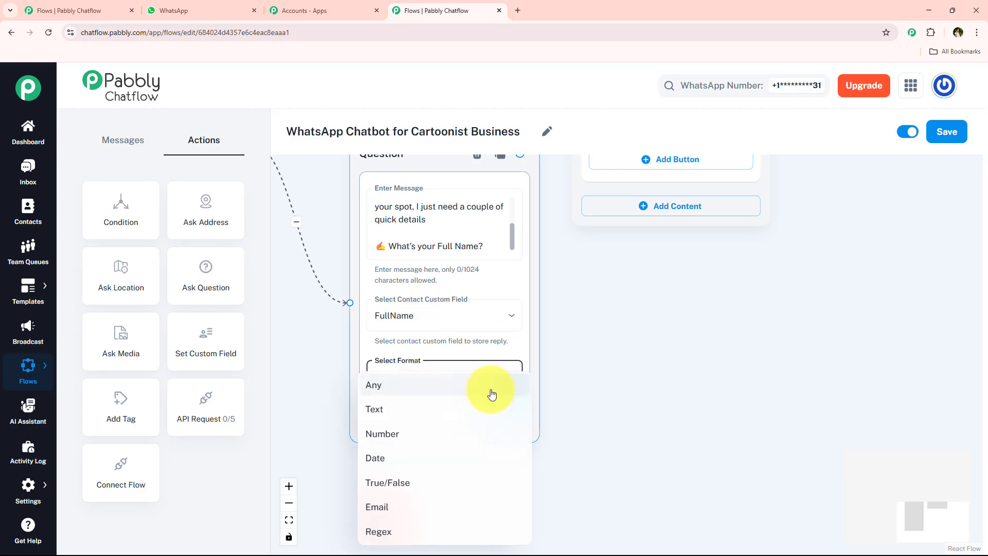
click(463, 409)
scroll(412, 271, down, 3)
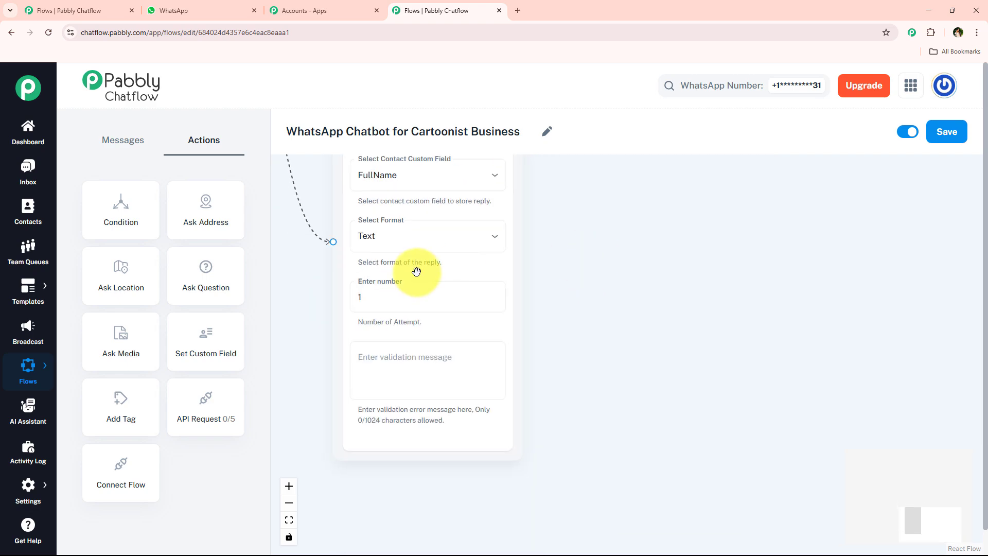
click(370, 302)
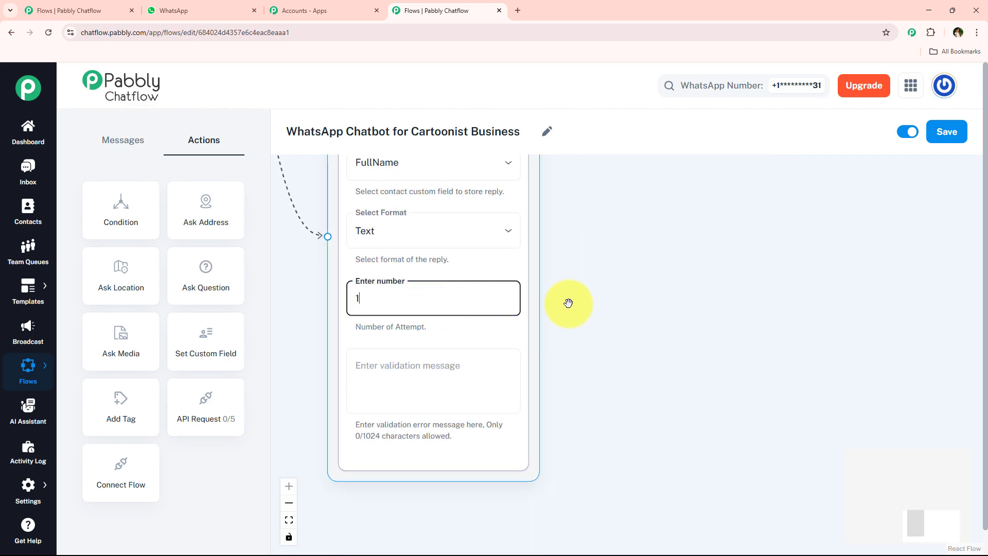
click(439, 379)
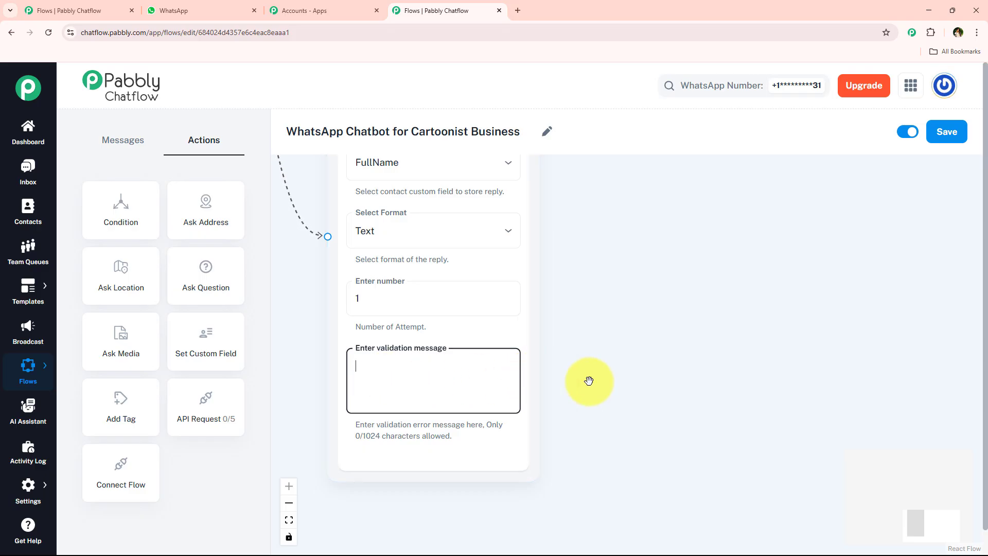
scroll(422, 401, down, 5)
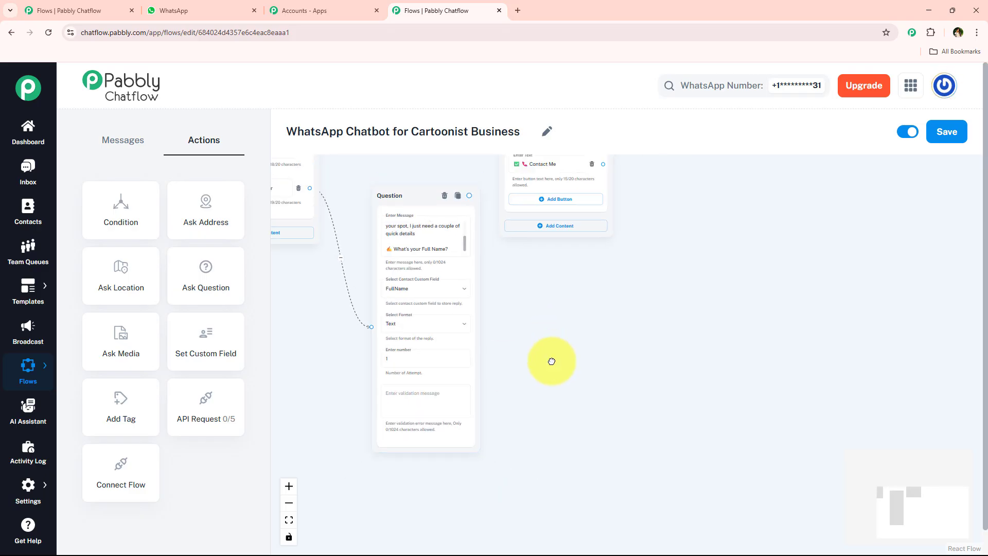
scroll(471, 212, up, 2)
scroll(440, 234, down, 3)
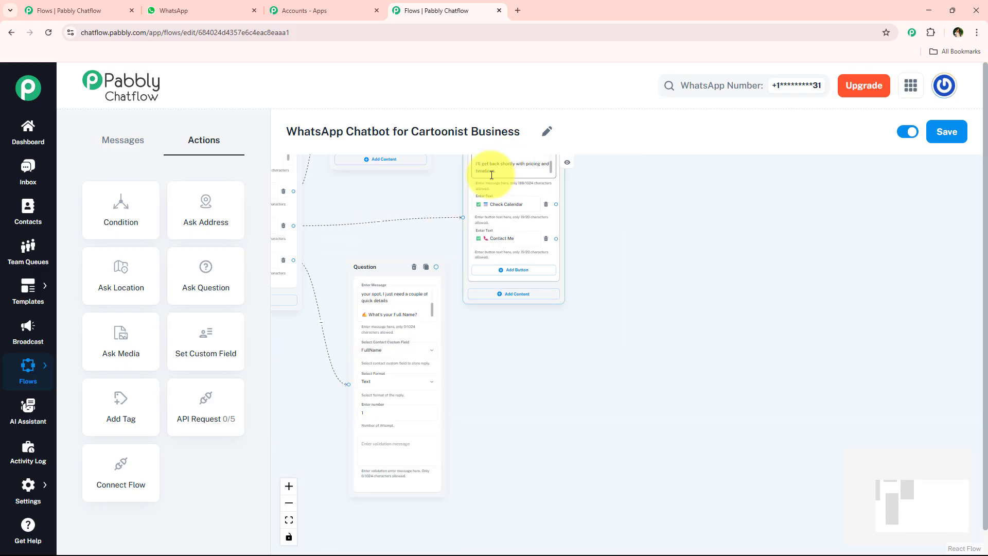
Step: Copy the "Thanks! Now please share your Email" message from the chat into a new Ask Question block linked after the full-name question
click(231, 7)
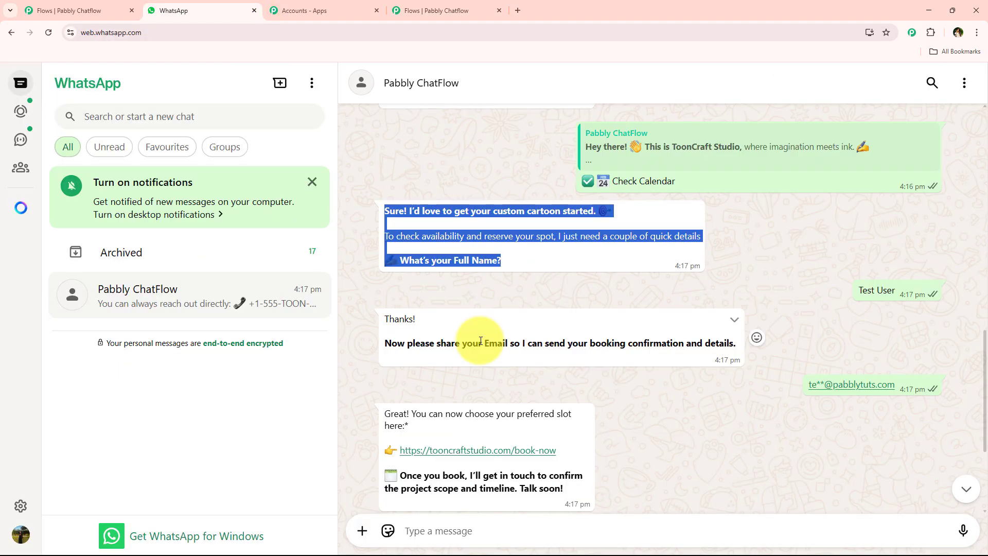
scroll(382, 199, down, 2)
drag(381, 201, 713, 255)
key(ctrl+c)
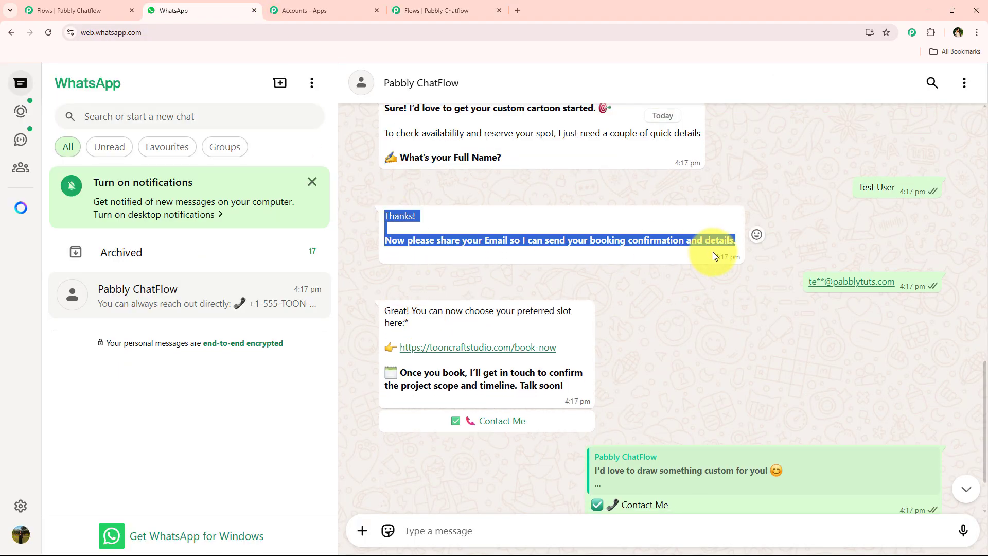
click(425, 6)
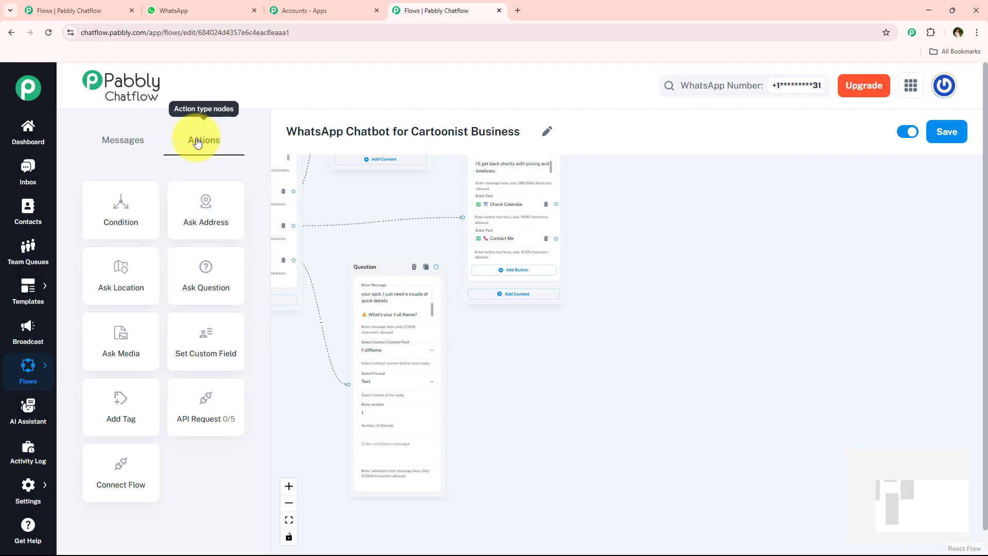
drag(215, 263, 621, 296)
drag(436, 266, 619, 374)
drag(639, 302, 525, 342)
scroll(648, 363, up, 3)
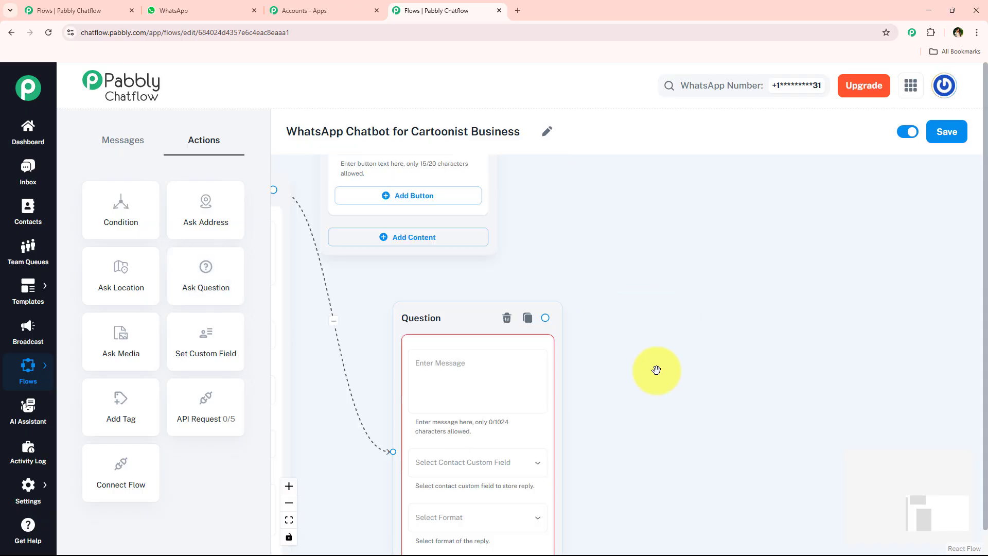
click(452, 377)
key(ctrl+v)
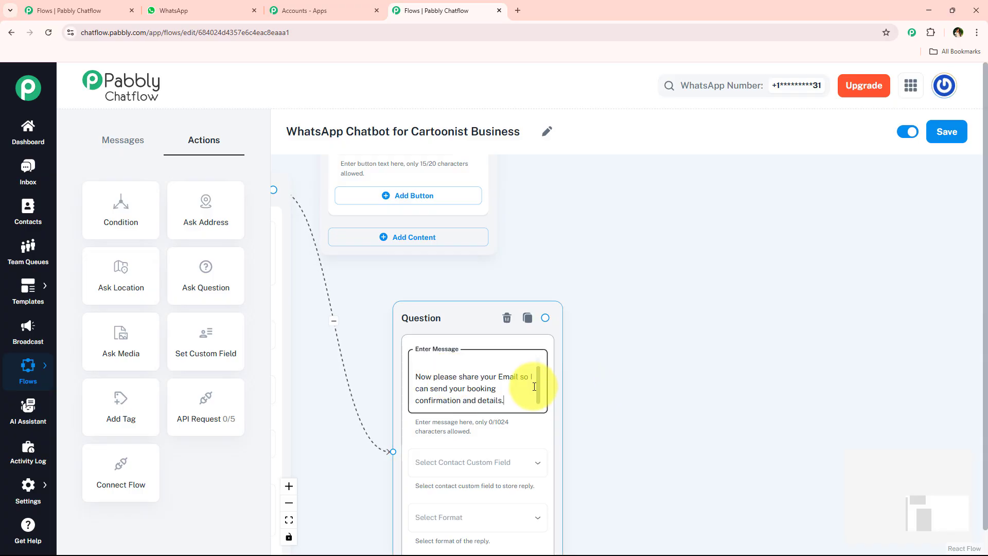
Step: Store the email question's reply in the Email custom field and set its format to Email
drag(538, 386, 541, 391)
drag(624, 441, 619, 379)
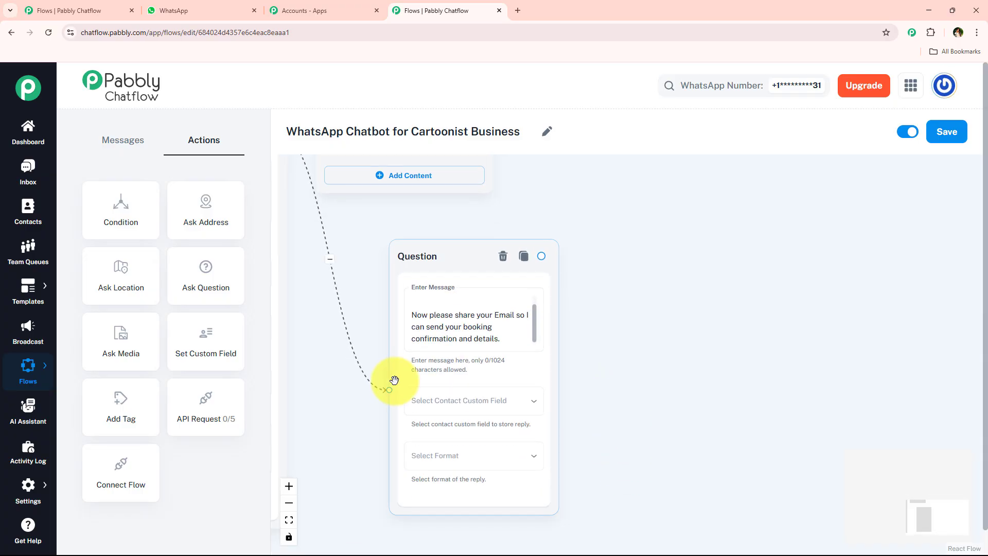
click(408, 403)
click(463, 386)
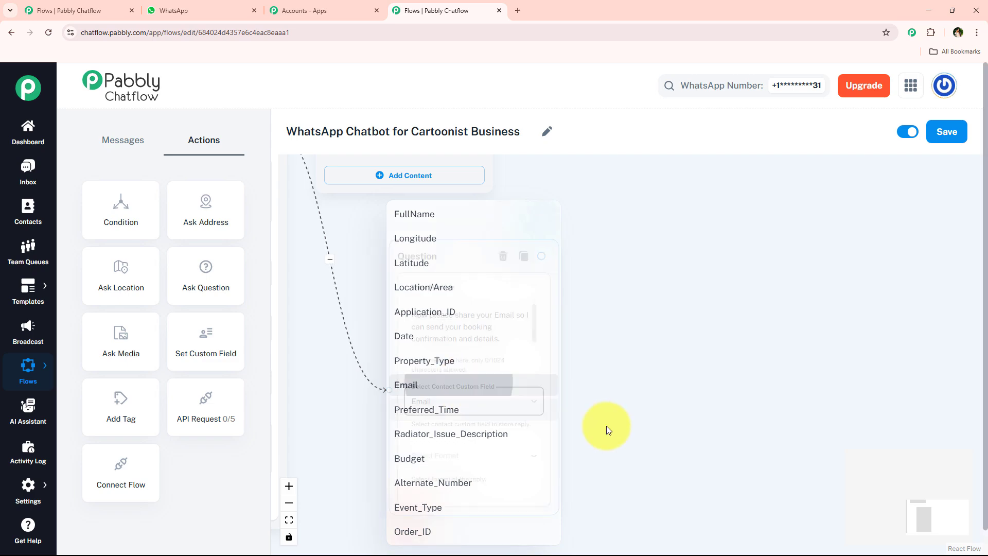
click(512, 456)
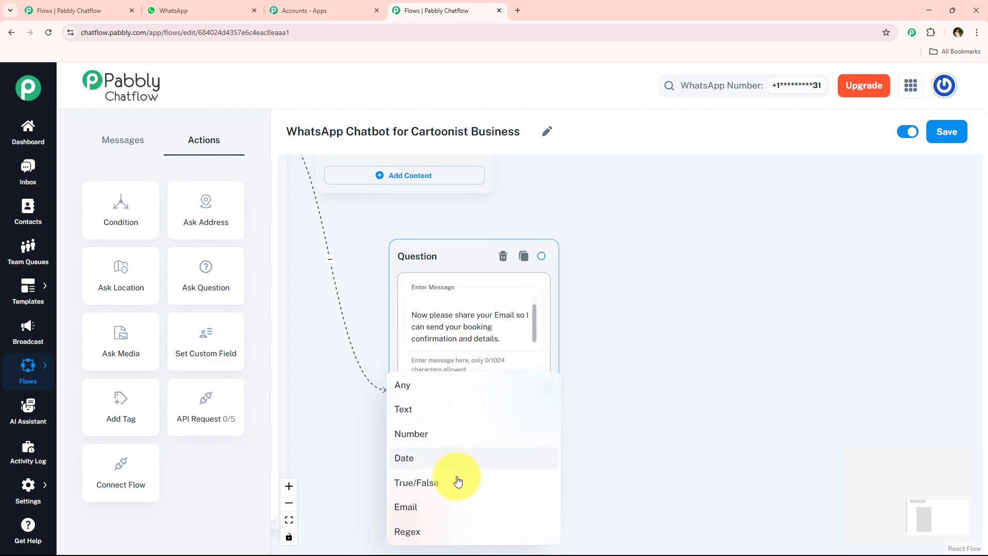
click(453, 505)
drag(593, 398, 580, 330)
scroll(588, 340, down, 2)
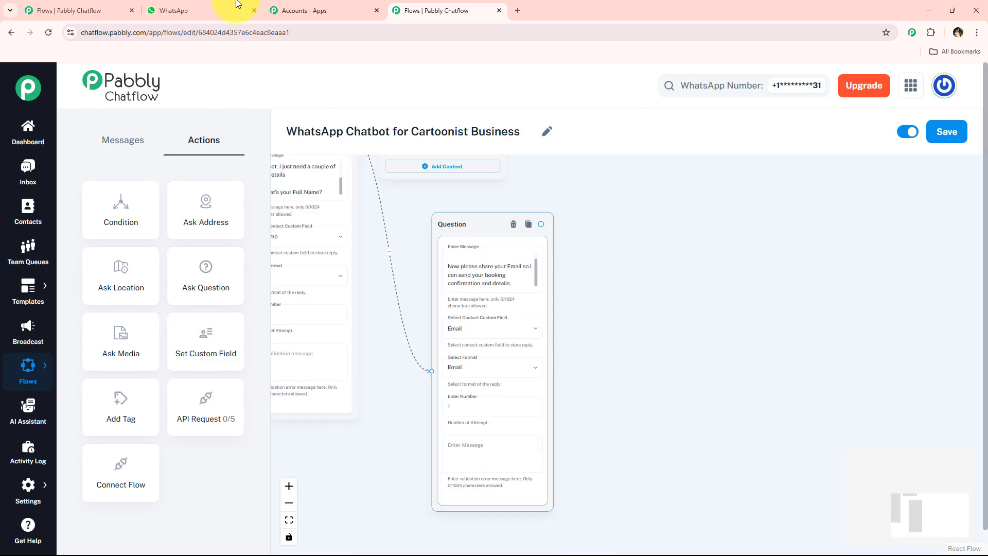
Step: Copy the "Great! You can now choose your preferred slot" booking message from the chat into a new Text + Button message linked after the email question
click(235, 8)
scroll(378, 294, down, 1)
drag(384, 258, 591, 329)
key(ctrl+c)
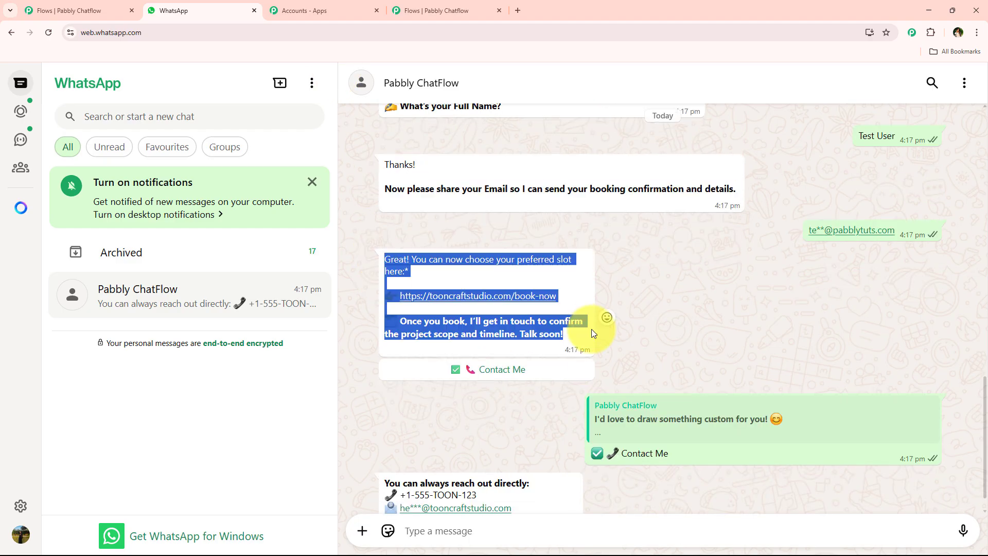
click(453, 9)
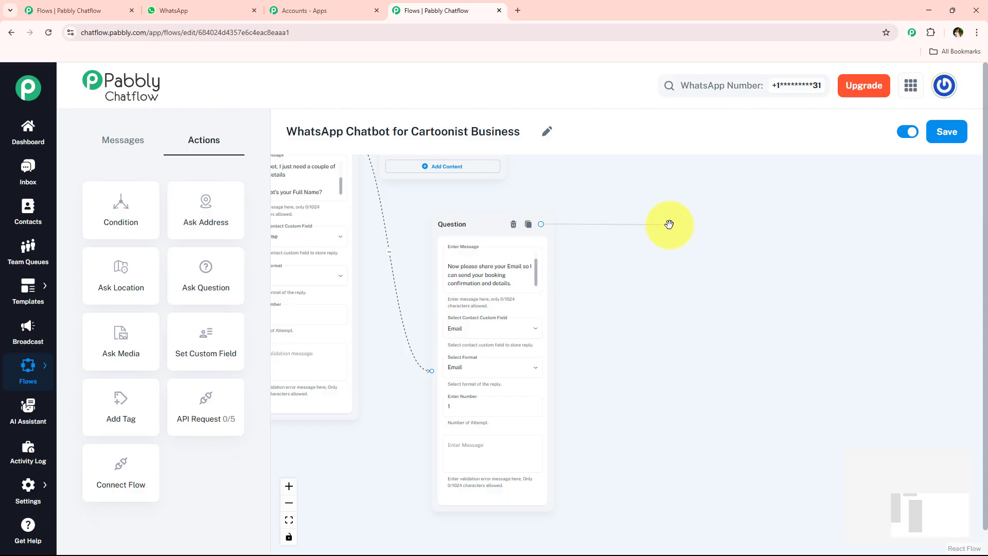
drag(668, 224, 667, 226)
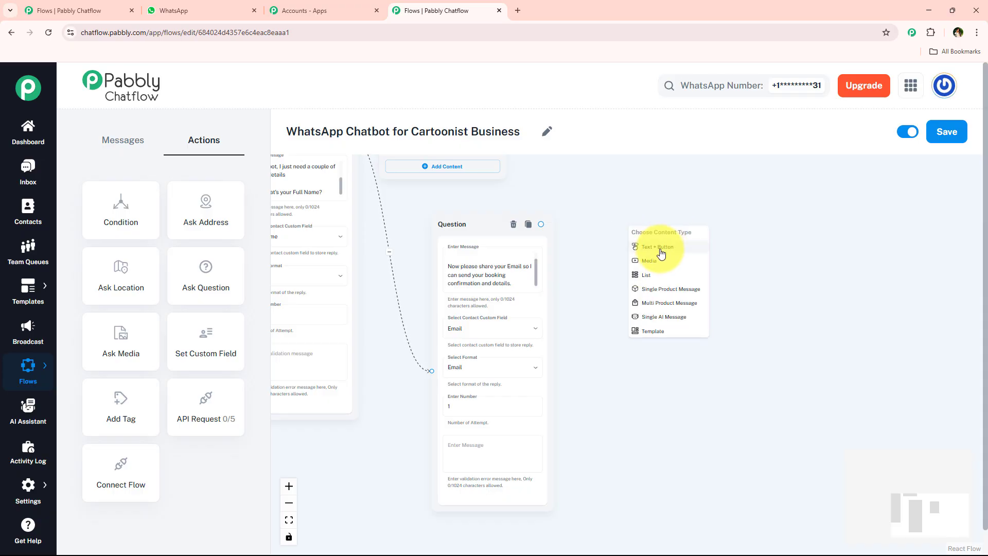
click(660, 248)
click(704, 293)
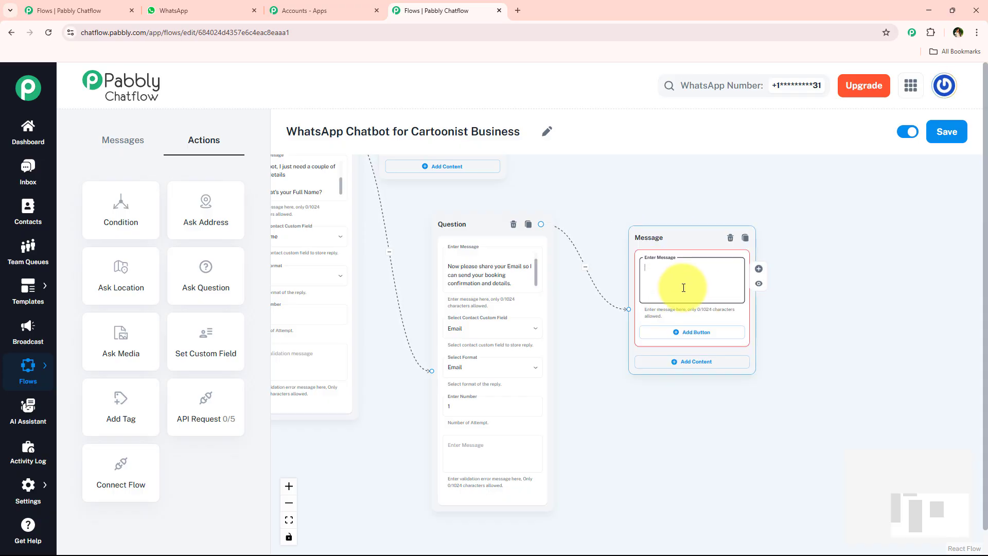
key(ctrl+v)
Step: Add a "Contact Me" button to the booking message, copying its text from the chat
click(200, 11)
scroll(412, 291, down, 1)
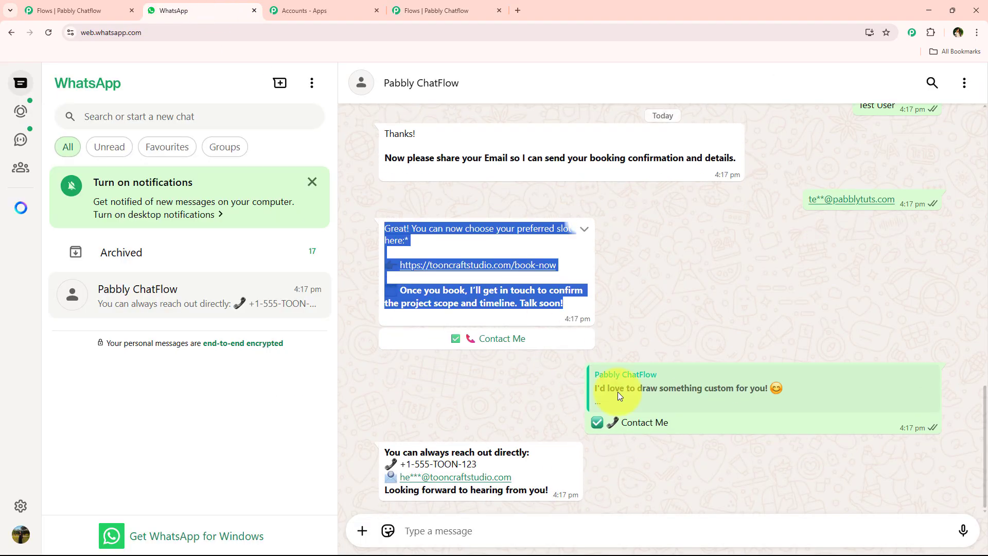
click(699, 421)
key(ctrl+c)
click(436, 10)
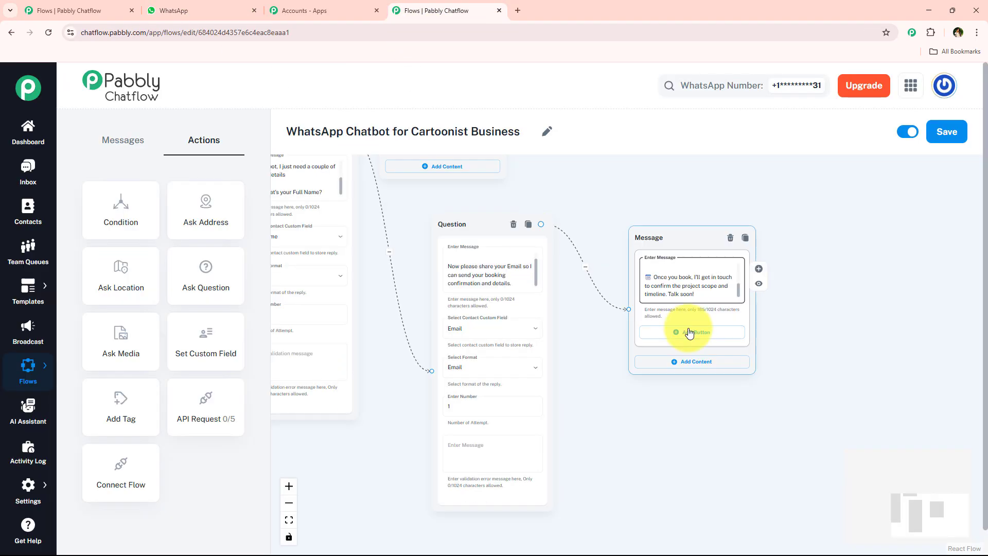
click(690, 331)
click(672, 335)
key(ctrl+v)
Step: Link the pricing message's Check Calendar button to the full-name question
scroll(571, 319, down, 2)
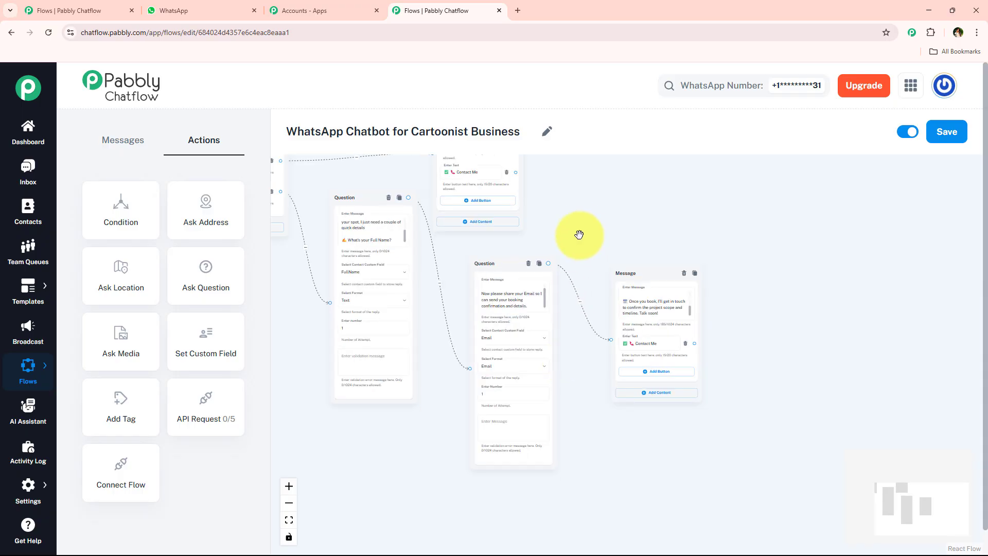
drag(577, 236, 648, 346)
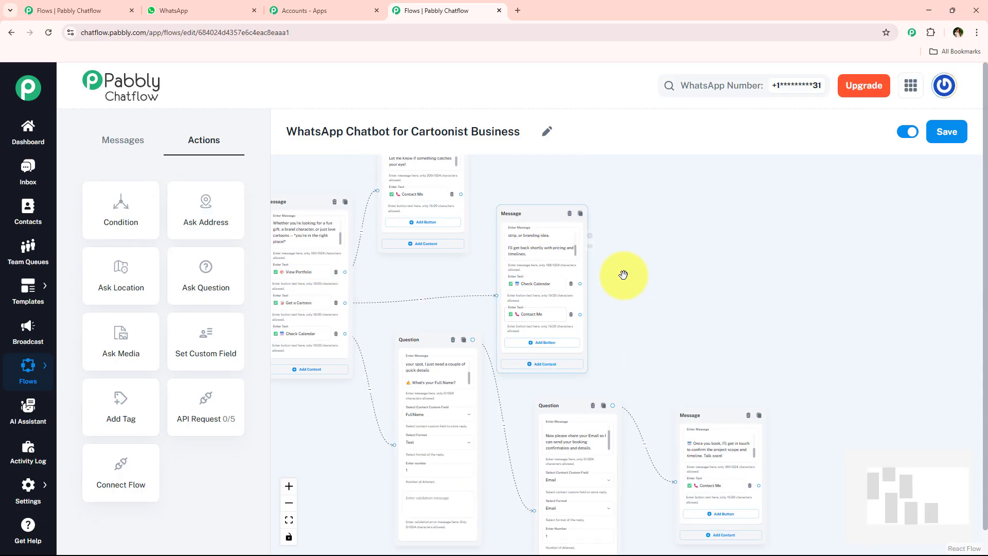
scroll(602, 307, up, 3)
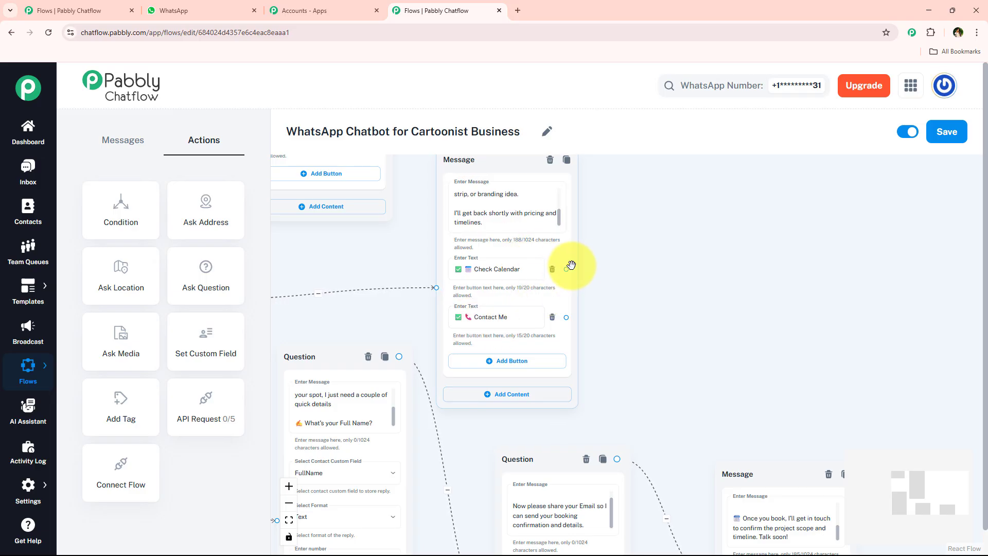
drag(566, 269, 408, 519)
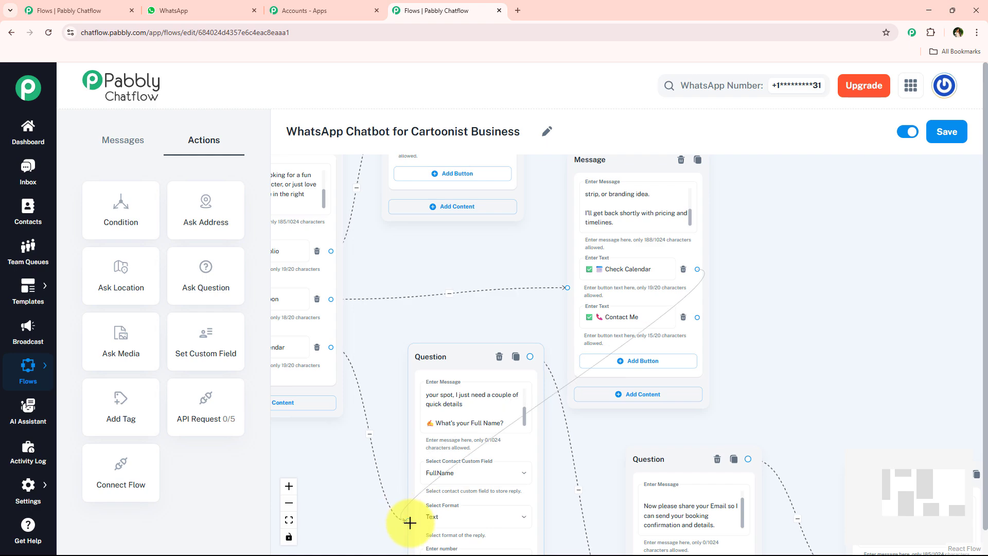
Step: Create a Text + Button message from a Contact Me button and paste the "You can always reach out directly" contact text copied from the chat
scroll(539, 361, down, 2)
drag(781, 364, 644, 340)
scroll(666, 258, down, 2)
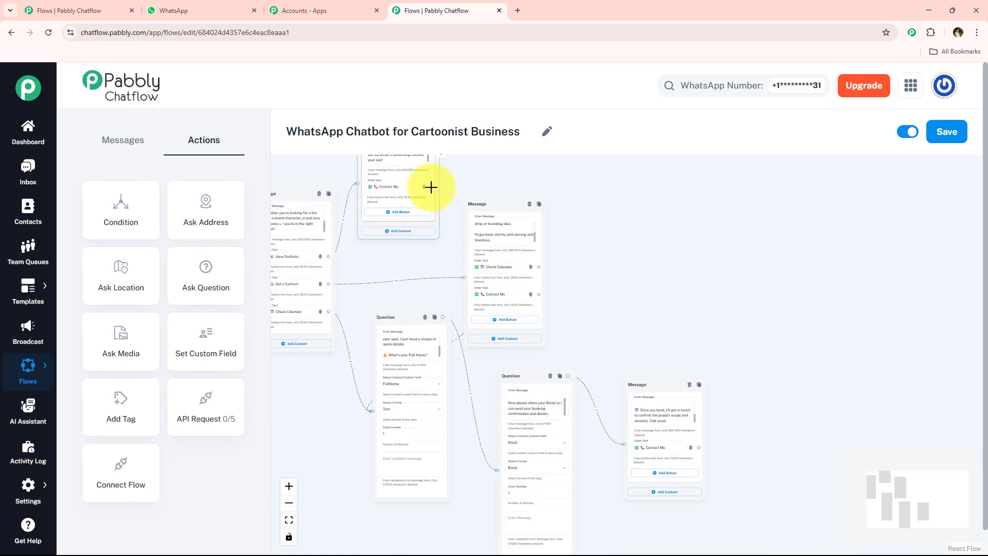
drag(433, 186, 660, 256)
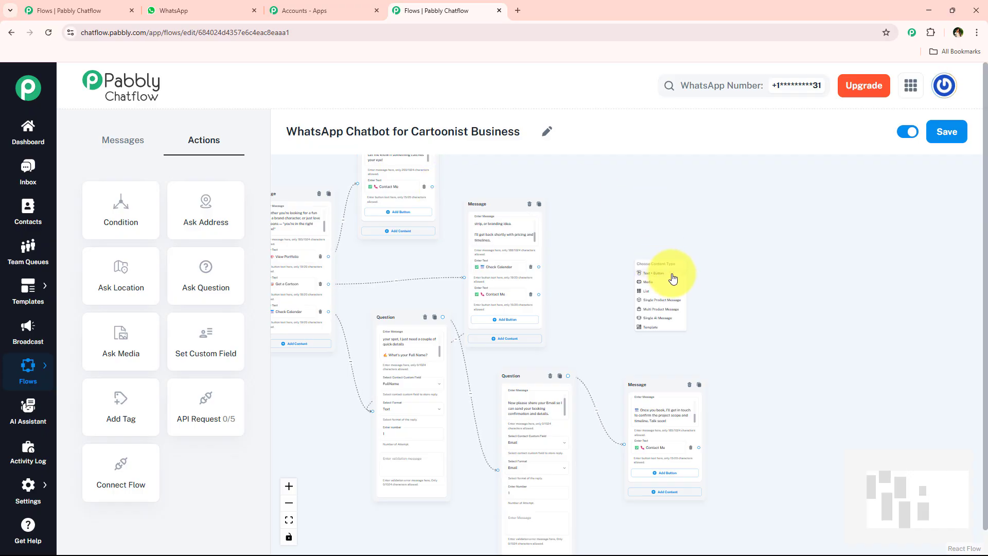
click(653, 272)
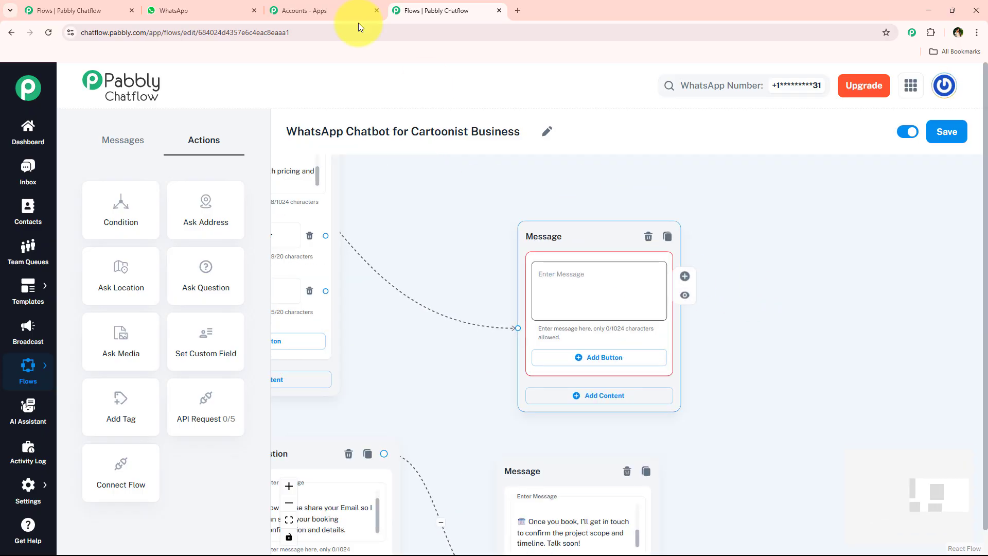
click(174, 10)
drag(403, 442, 531, 481)
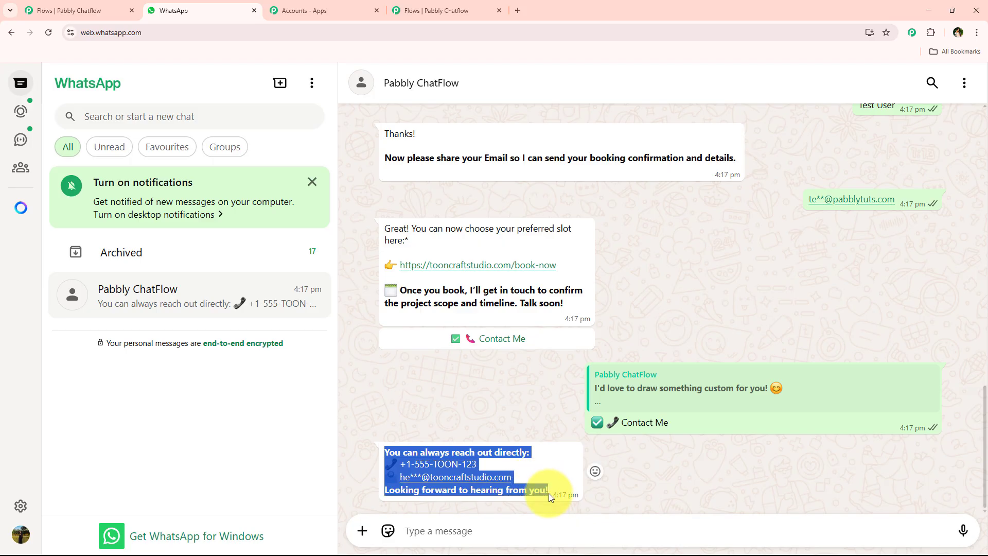
key(ctrl+c)
click(436, 10)
click(569, 282)
key(ctrl+v)
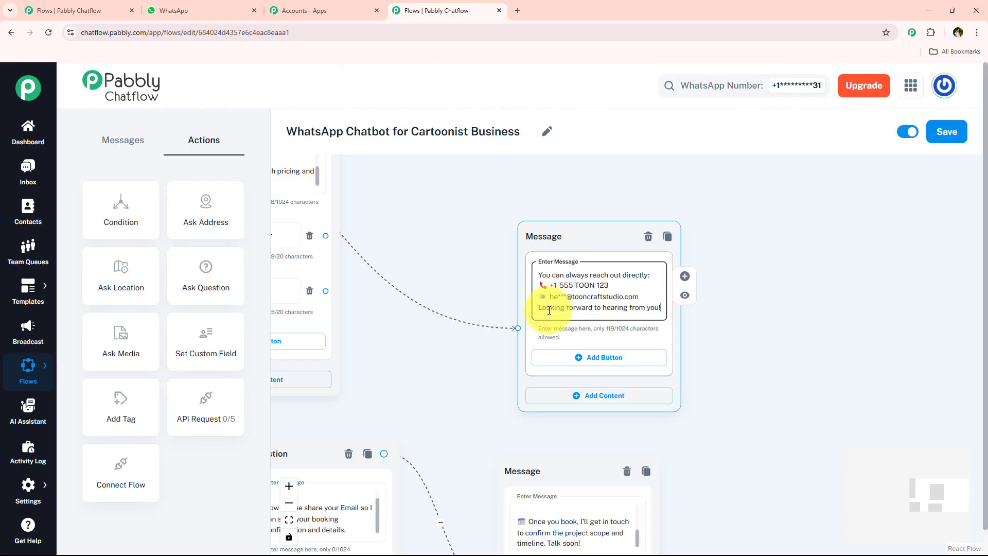
Step: Link the remaining Contact Me buttons from the other messages to the contact-details message
scroll(494, 317, down, 2)
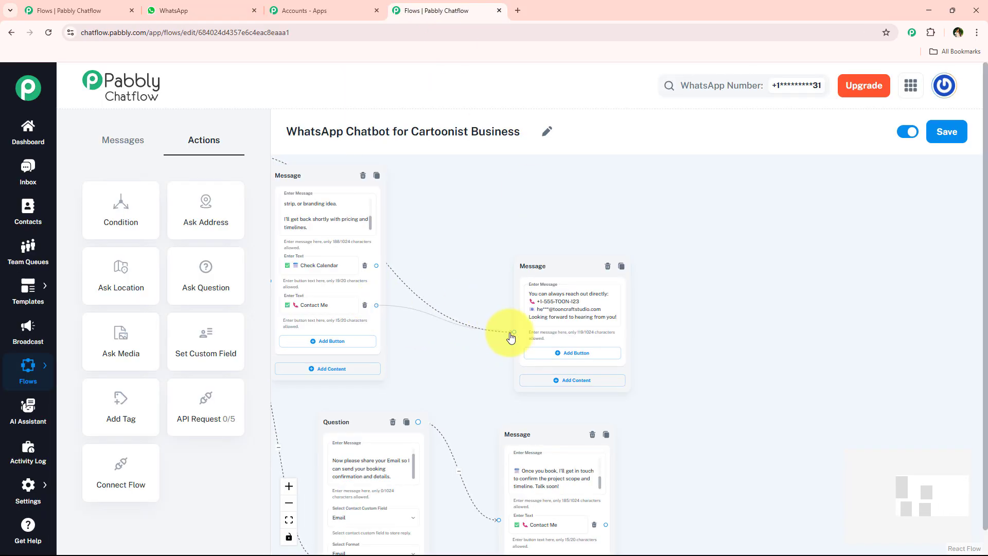
scroll(611, 378, down, 1)
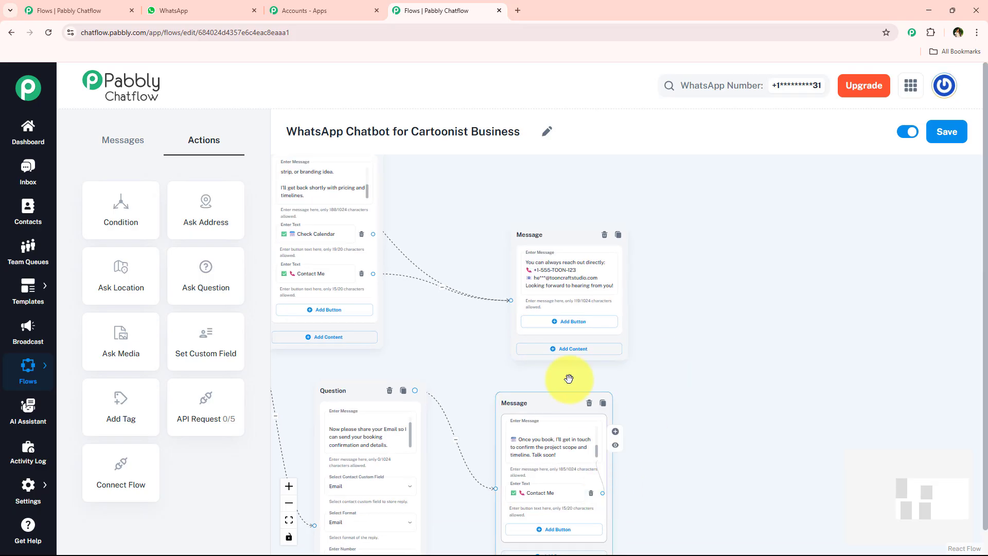
drag(553, 392, 507, 302)
drag(503, 186, 744, 208)
drag(423, 244, 601, 265)
drag(341, 367, 447, 434)
scroll(444, 256, up, 2)
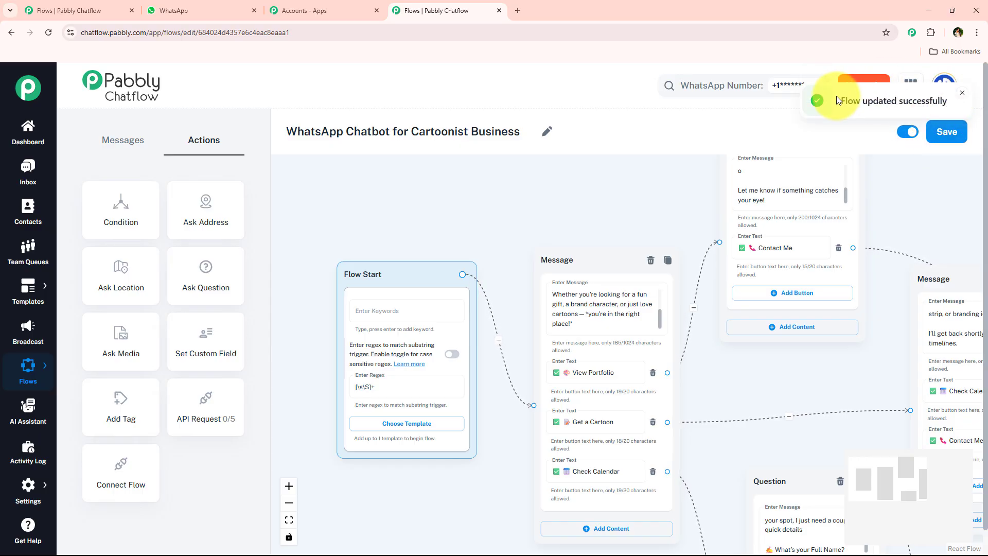
drag(949, 108, 951, 109)
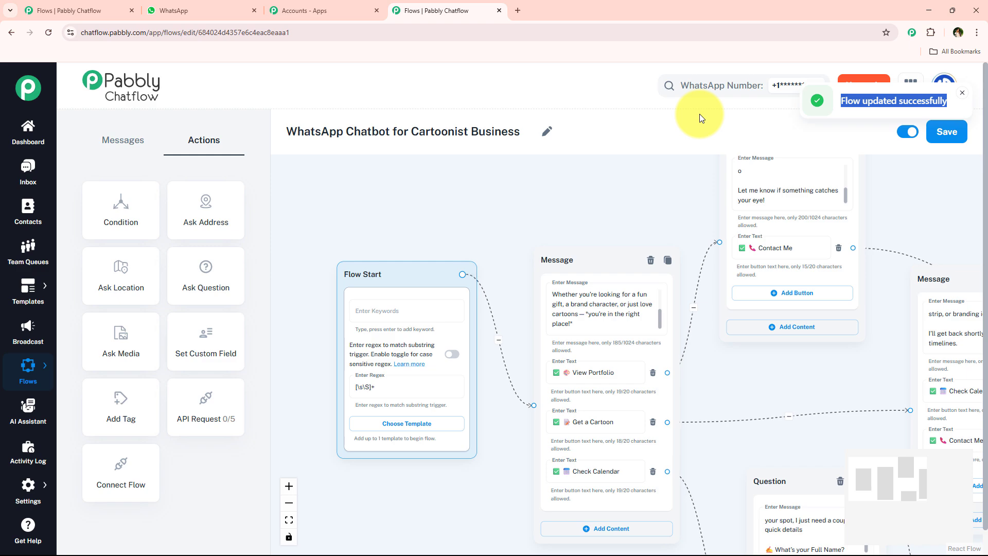
scroll(595, 242, down, 1)
scroll(594, 242, up, 2)
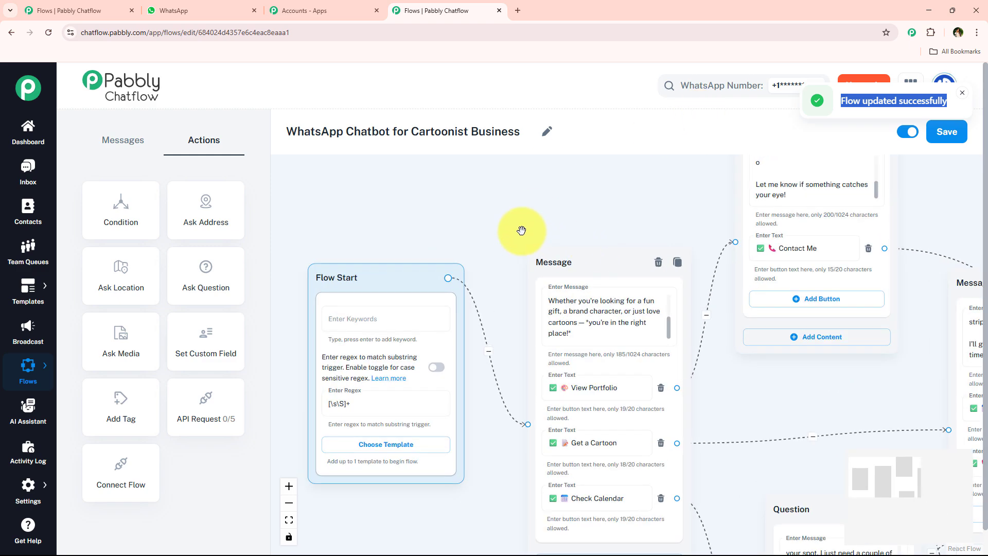
drag(522, 229, 585, 216)
click(964, 94)
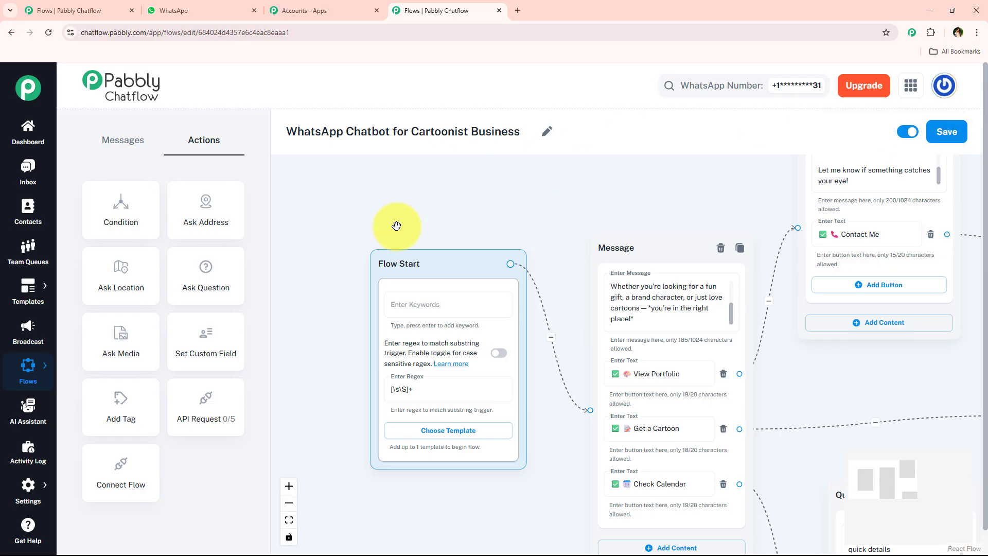
Step: In WhatsApp, clear the Pabbly ChatFlow chat and send "Hi, I need help" to retest the flow
click(175, 10)
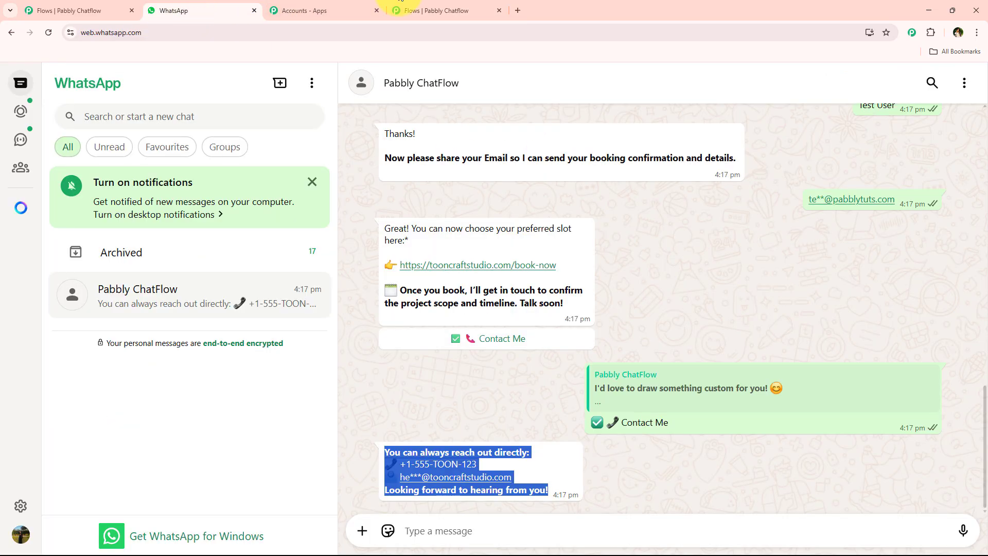
click(964, 80)
click(885, 302)
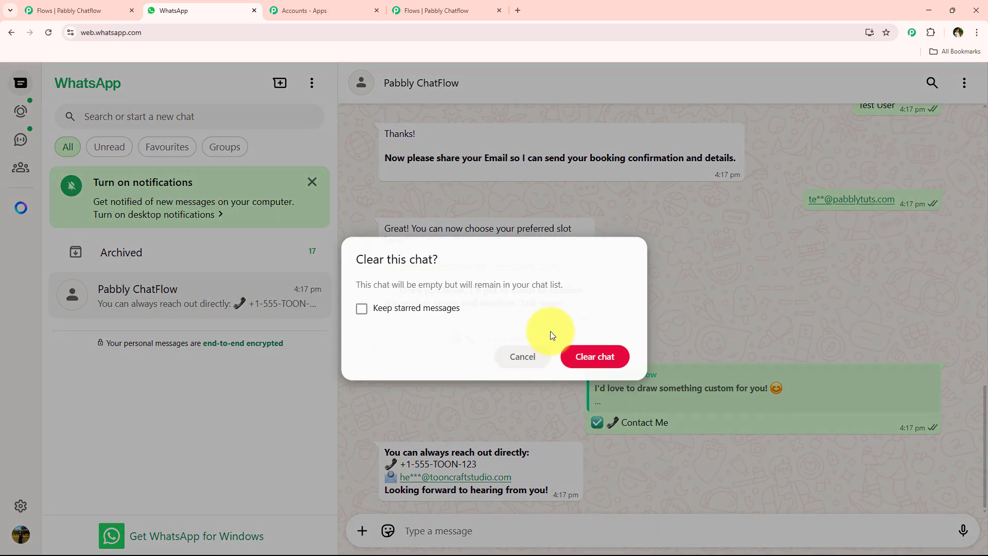
click(595, 356)
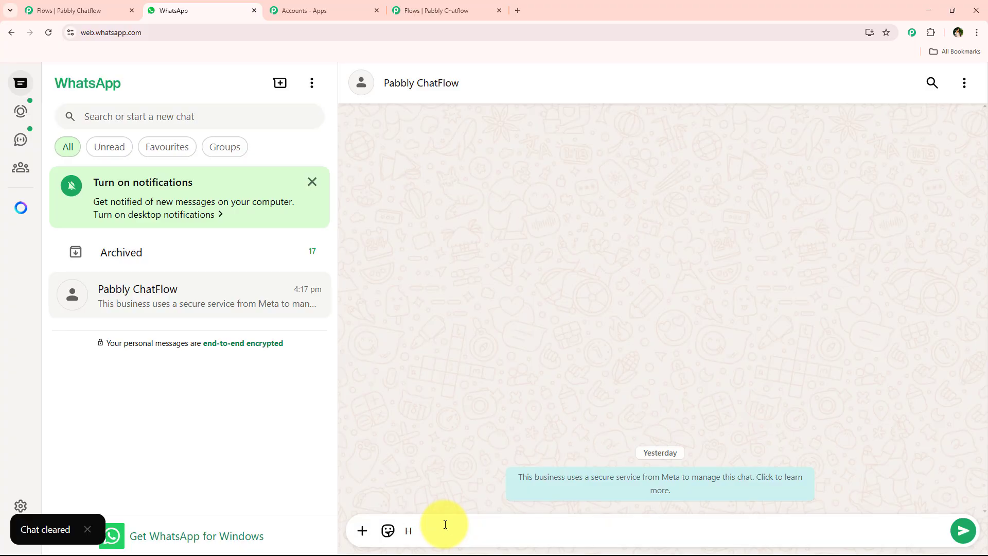
text(I)
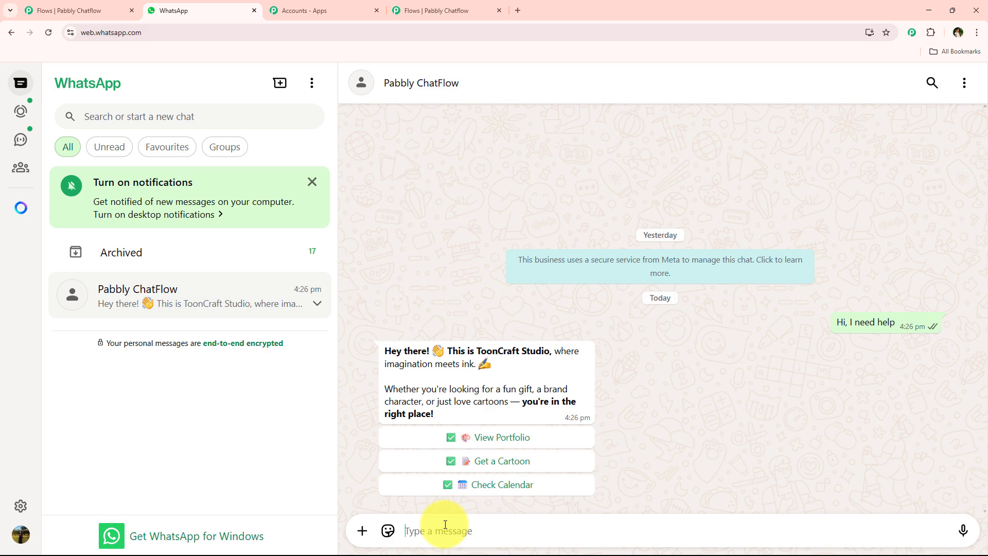
click(448, 10)
scroll(412, 216, down, 2)
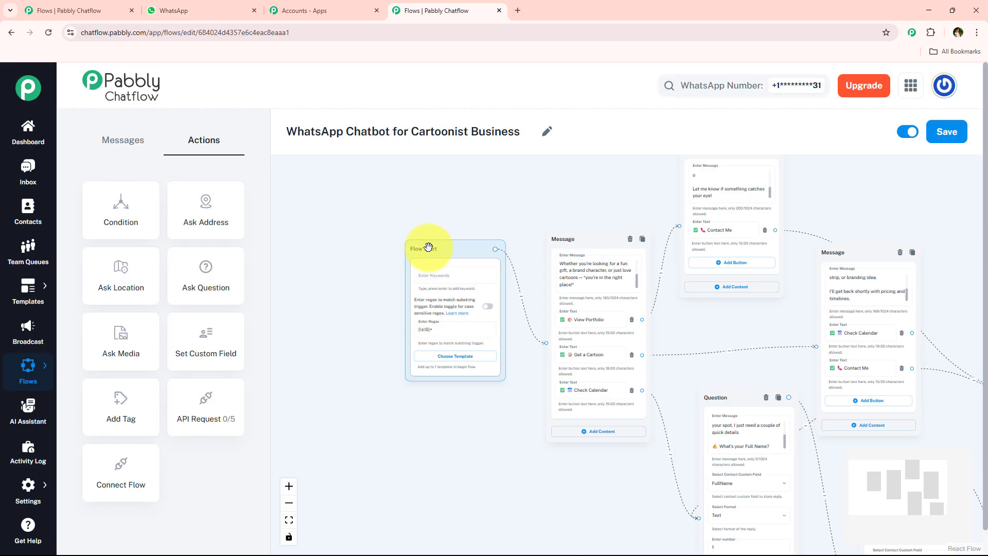
drag(411, 131, 514, 132)
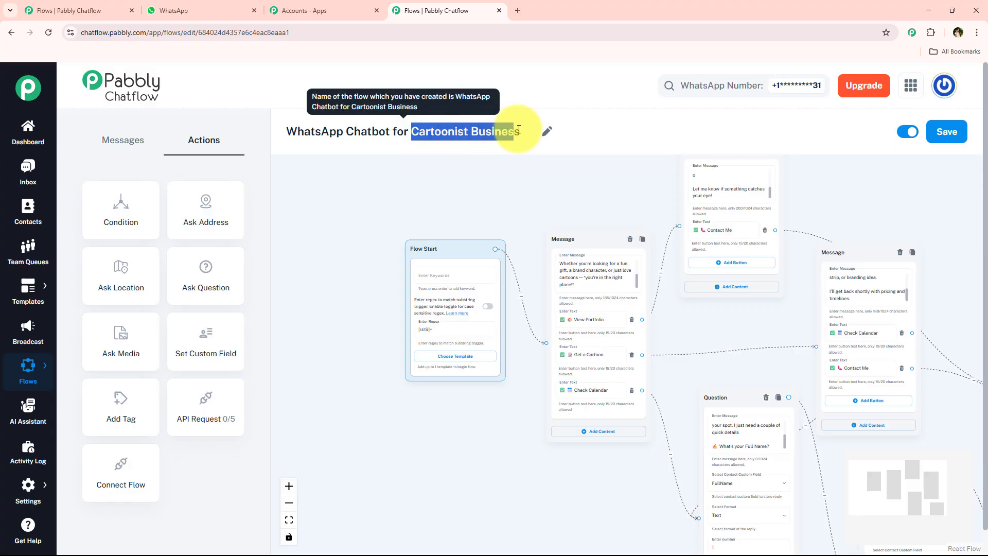
scroll(536, 227, up, 3)
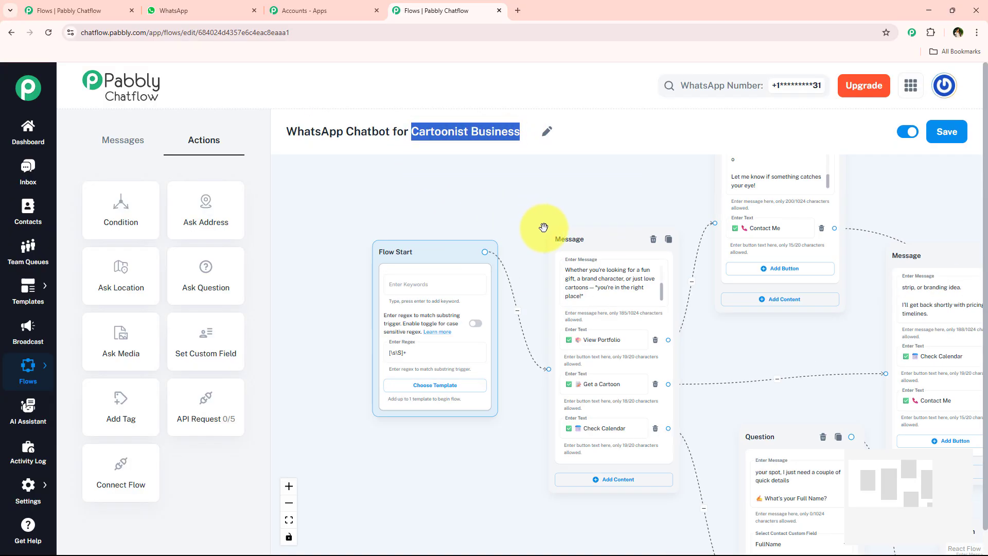
scroll(571, 214, down, 2)
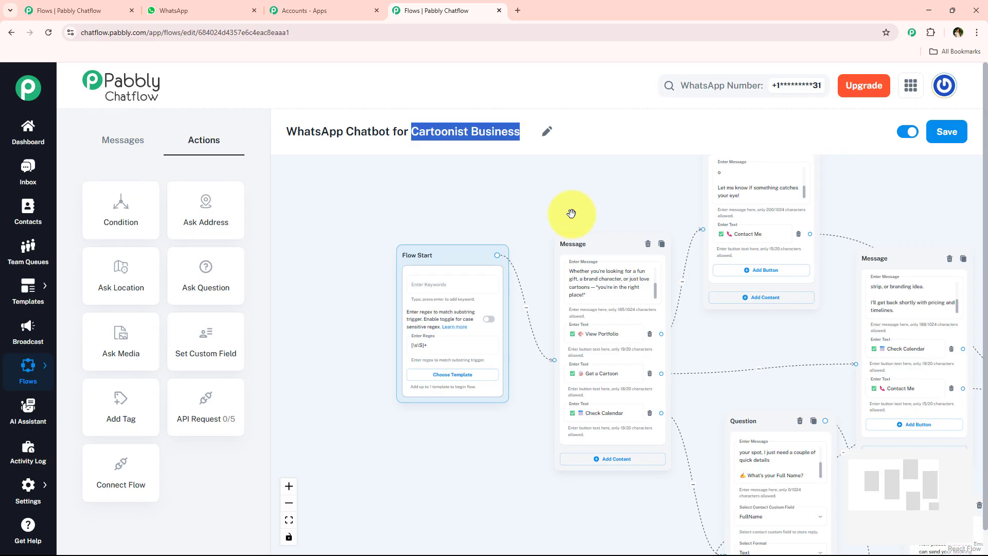
drag(575, 192, 499, 241)
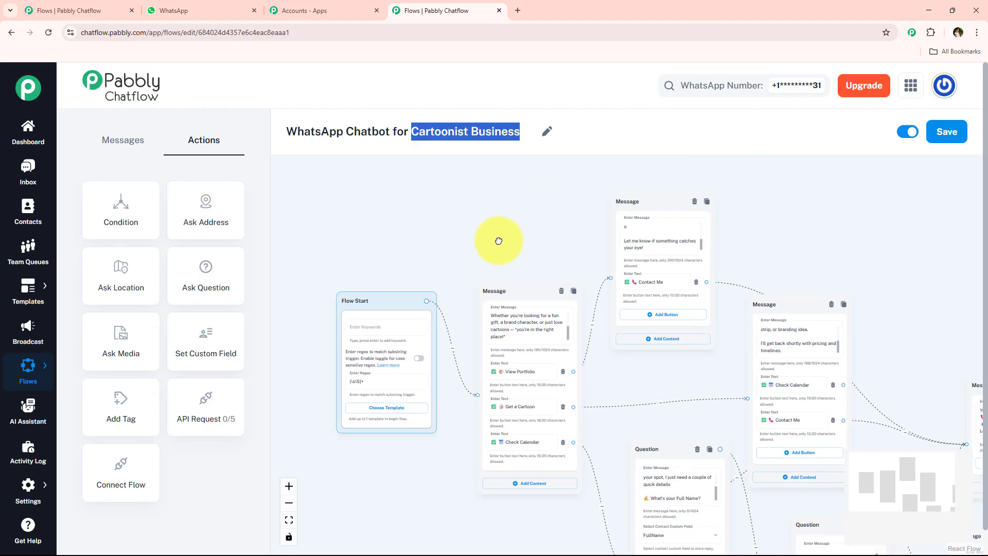
Step: Open the Inbox in a new tab and review the bot messages in the test conversation
middle_click(18, 175)
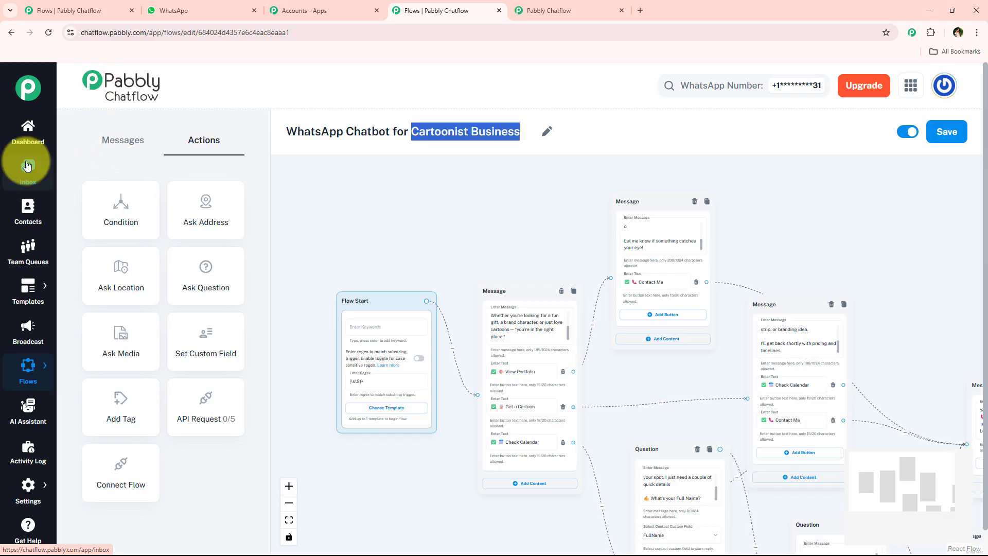
click(374, 251)
scroll(360, 253, down, 1)
scroll(345, 255, up, 1)
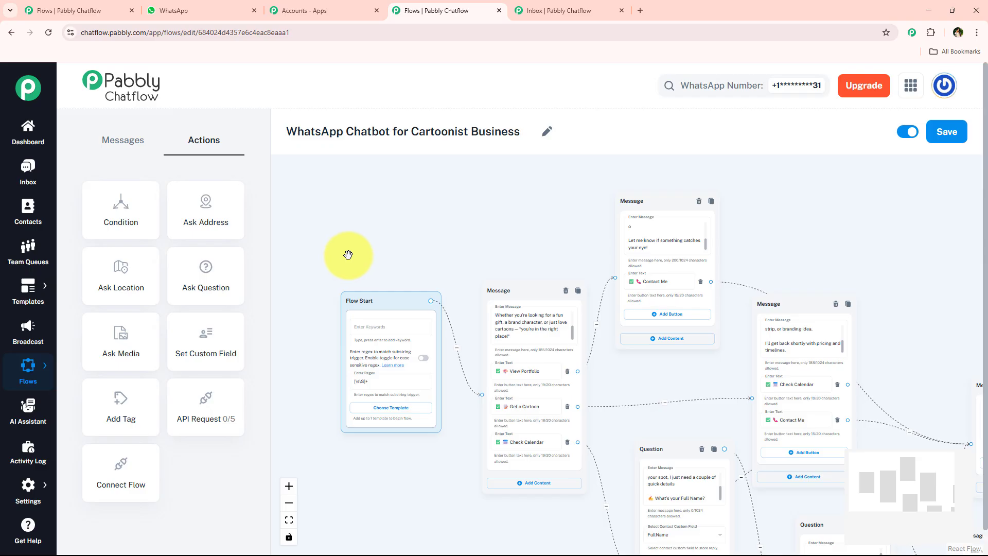
click(511, 9)
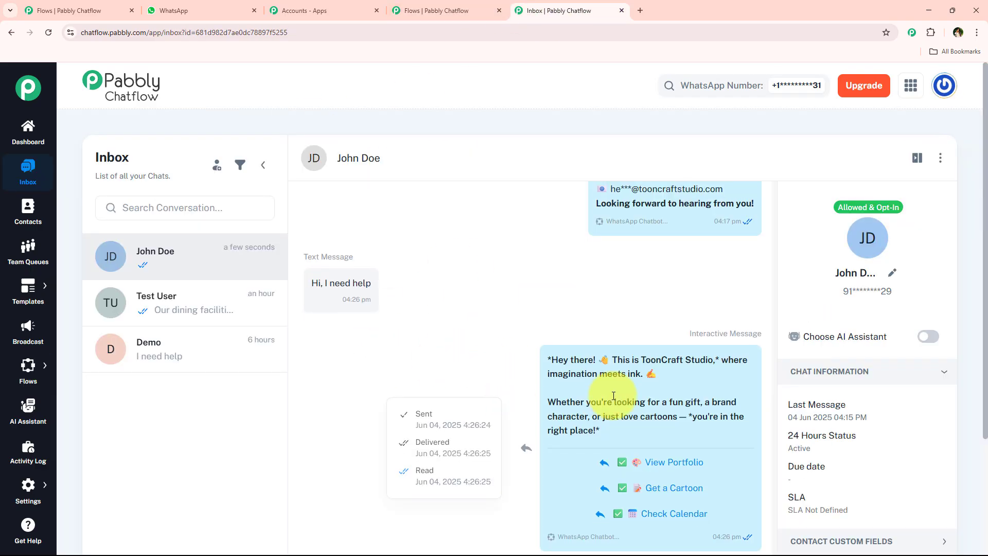
scroll(614, 395, up, 6)
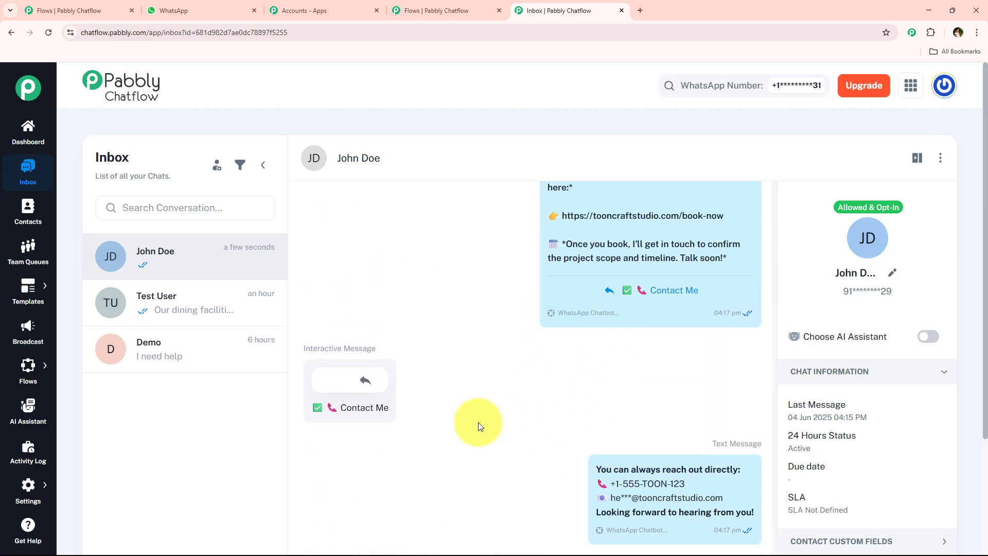
scroll(477, 421, up, 2)
mouse_move(592, 273)
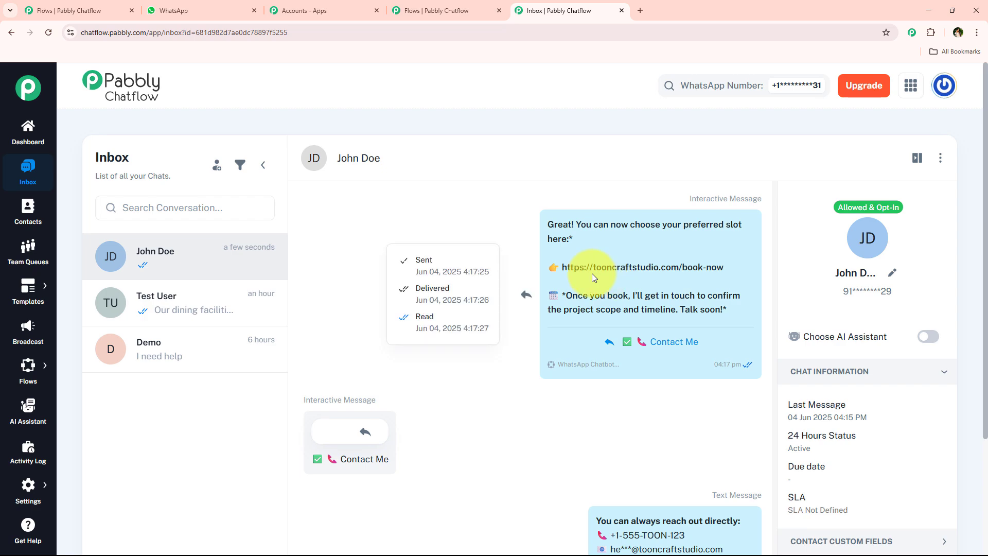
Step: Inspect the message delivery status and the contact's chat information and custom fields in the test conversation
drag(415, 259, 467, 263)
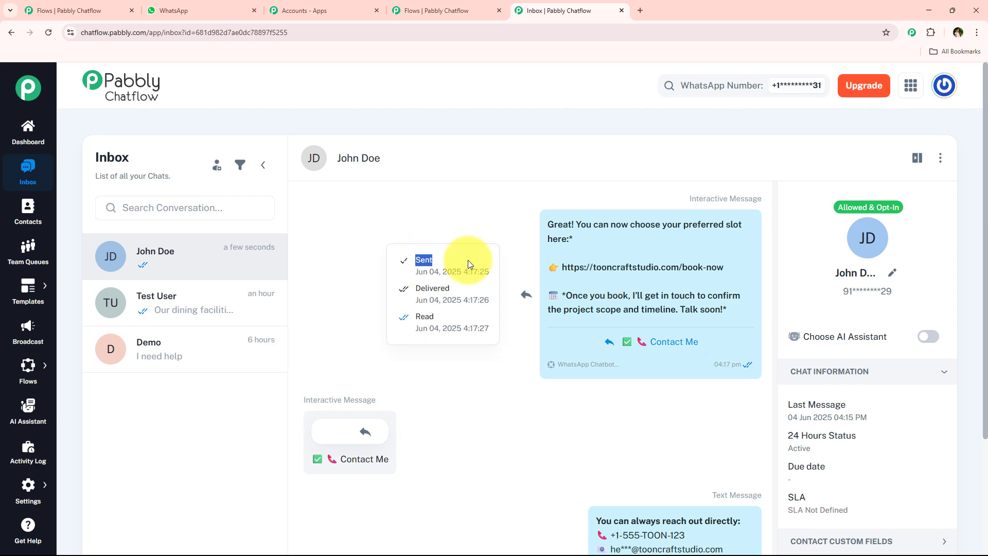
click(472, 318)
scroll(445, 398, up, 5)
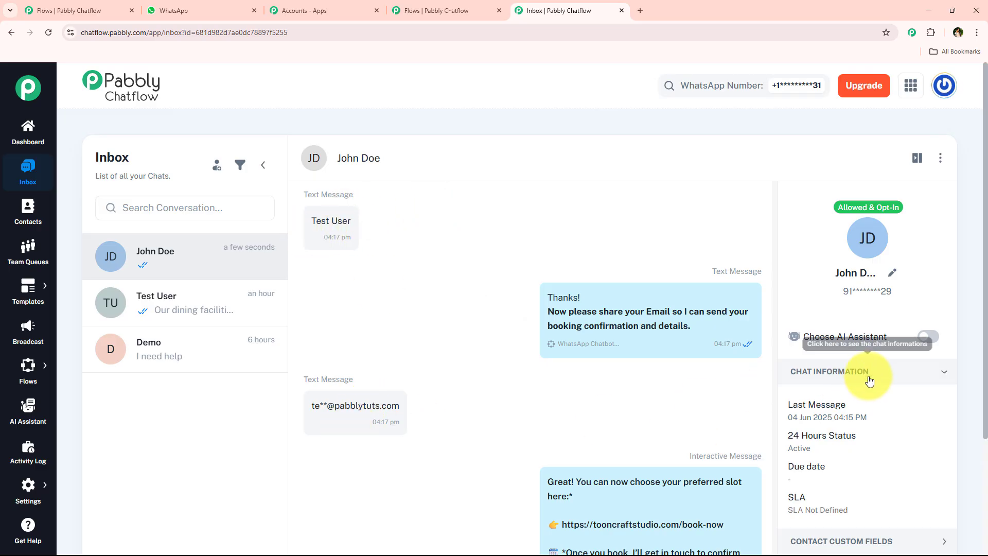
scroll(869, 391, down, 3)
click(836, 401)
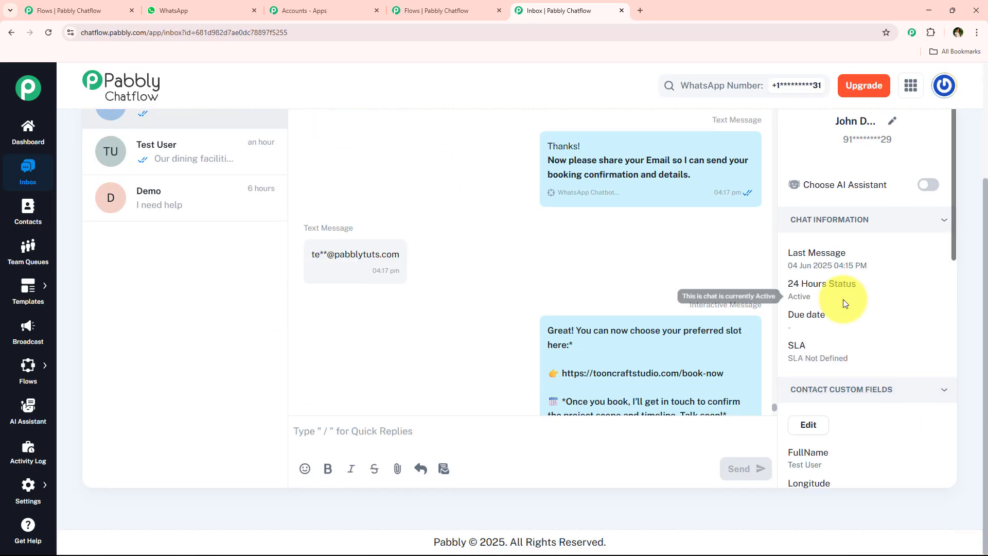
scroll(842, 298, down, 4)
drag(822, 260, 796, 259)
scroll(843, 309, down, 4)
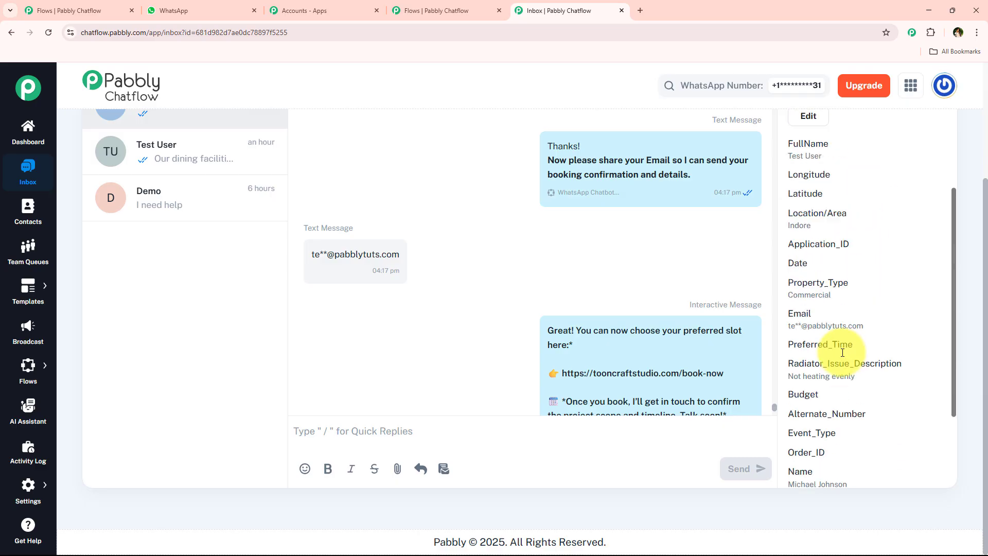
drag(872, 224, 787, 223)
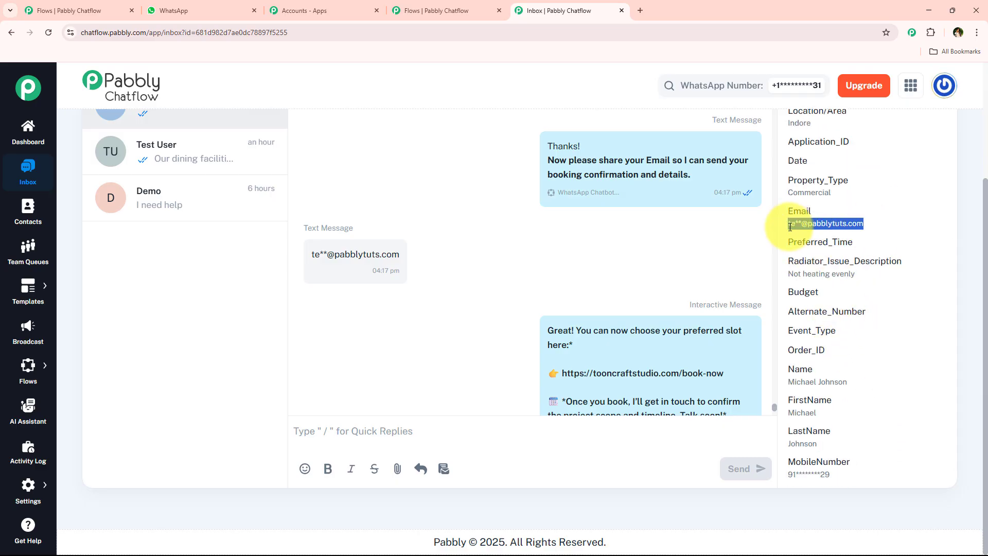
Step: Return to the flow editor tab and review the chatbot flow from the Flow Start node and its name
click(416, 5)
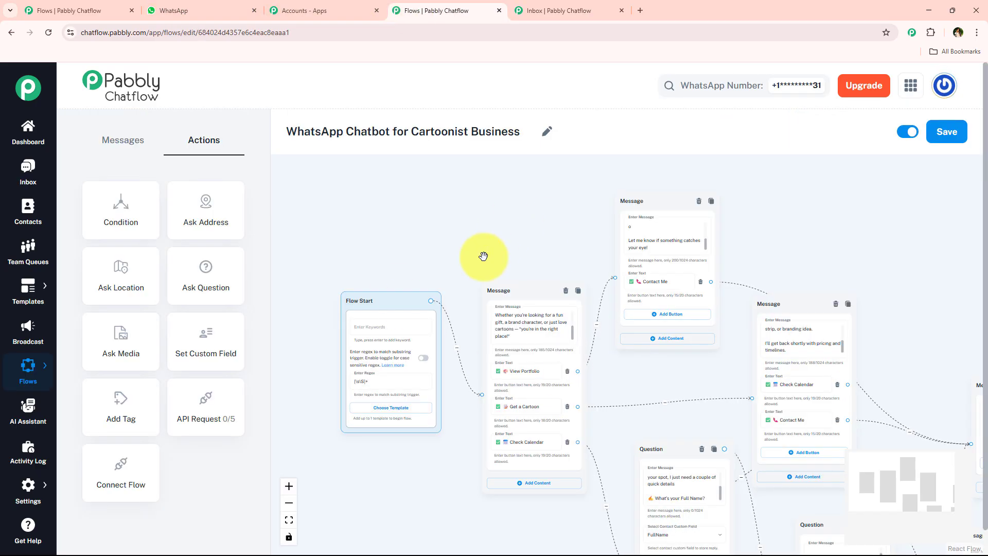
scroll(476, 258, up, 3)
drag(470, 258, 539, 189)
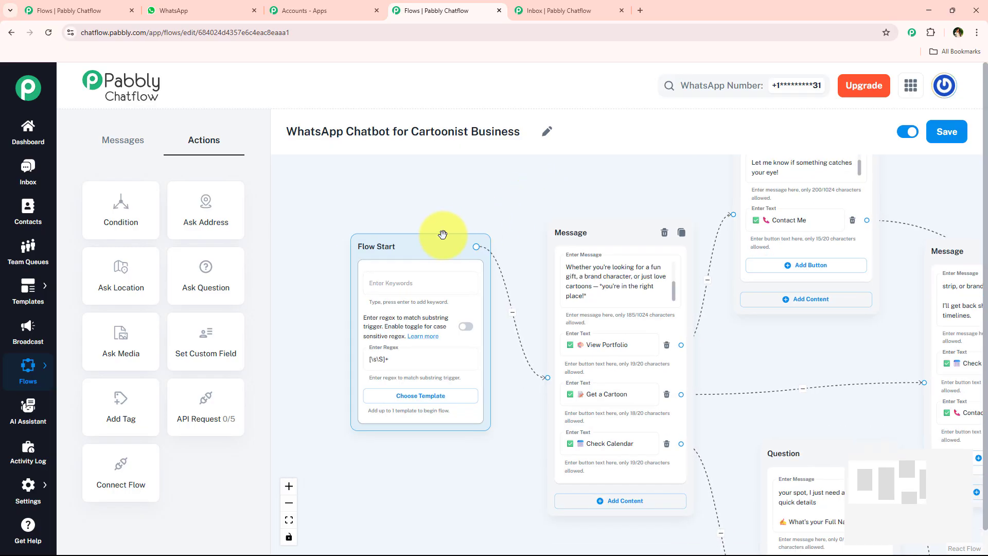
scroll(443, 223, up, 1)
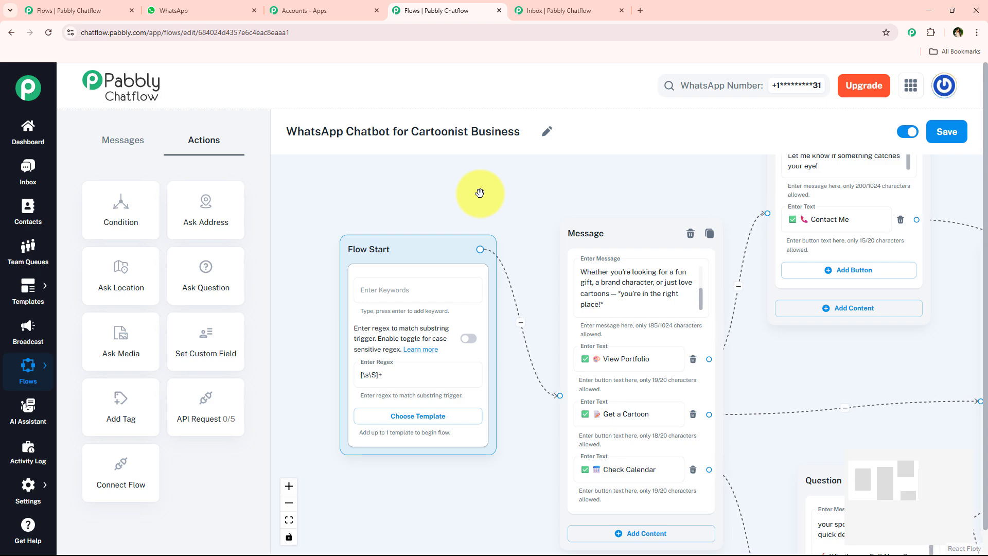
scroll(480, 192, down, 3)
scroll(479, 192, up, 5)
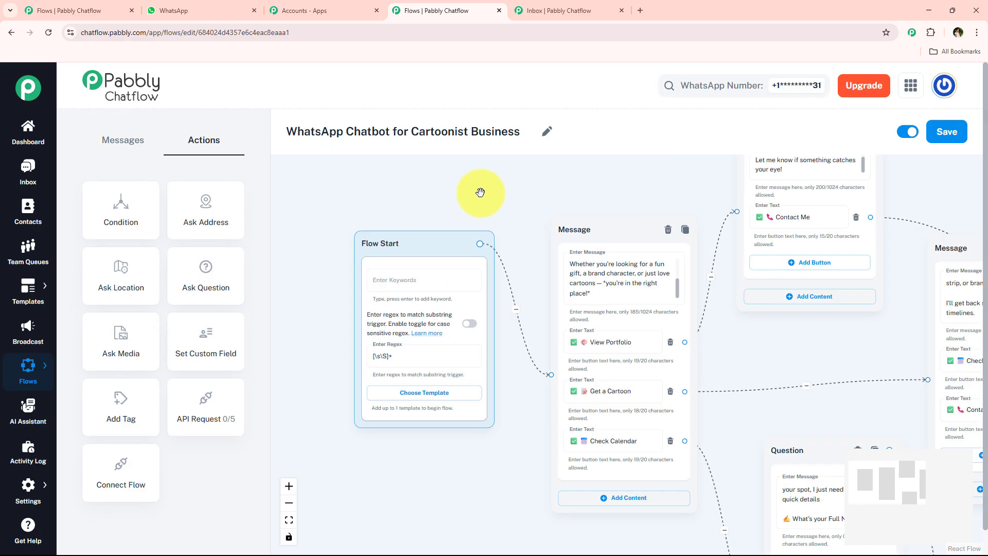
drag(410, 129, 518, 133)
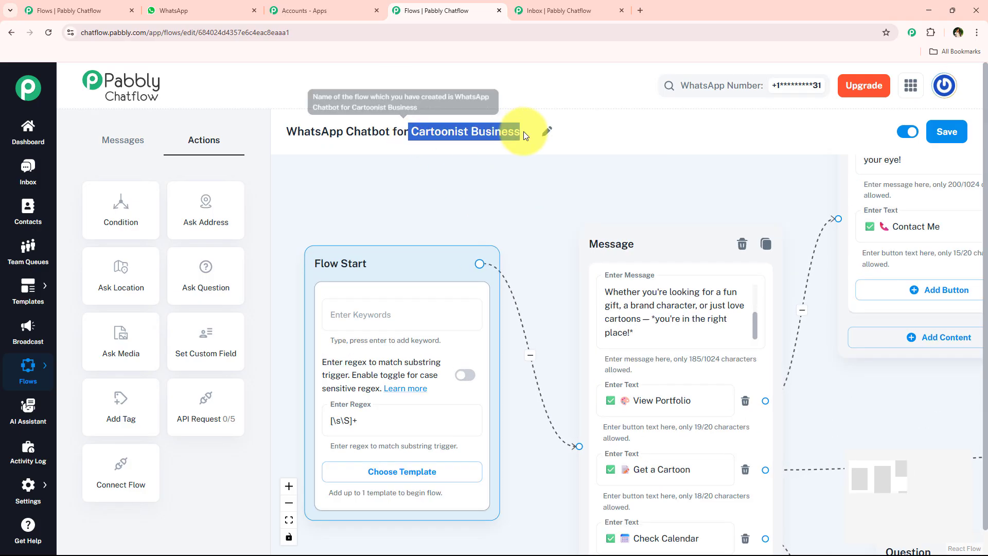